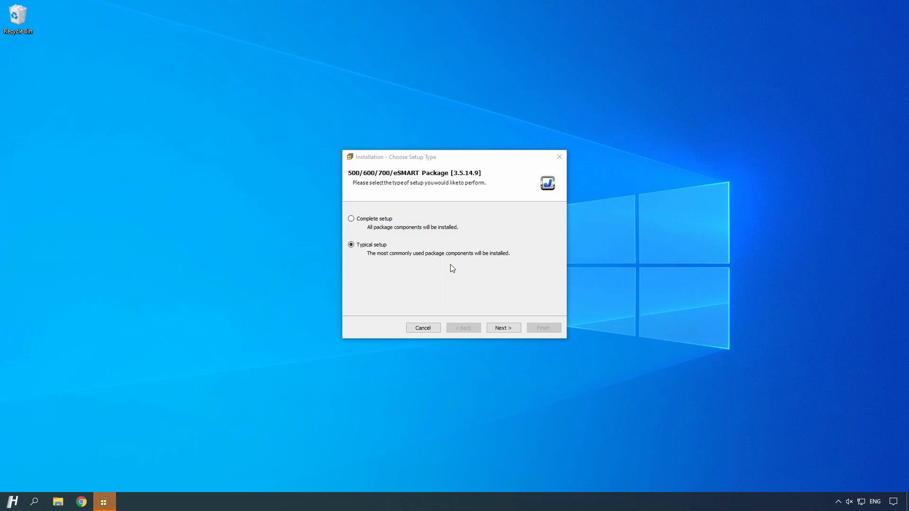
# - Install the 500/600/700/eSMART package with the typical setup, allowing PackageManagerCLI to make changes, and close the installer after its summary
pyautogui.click(503, 331)
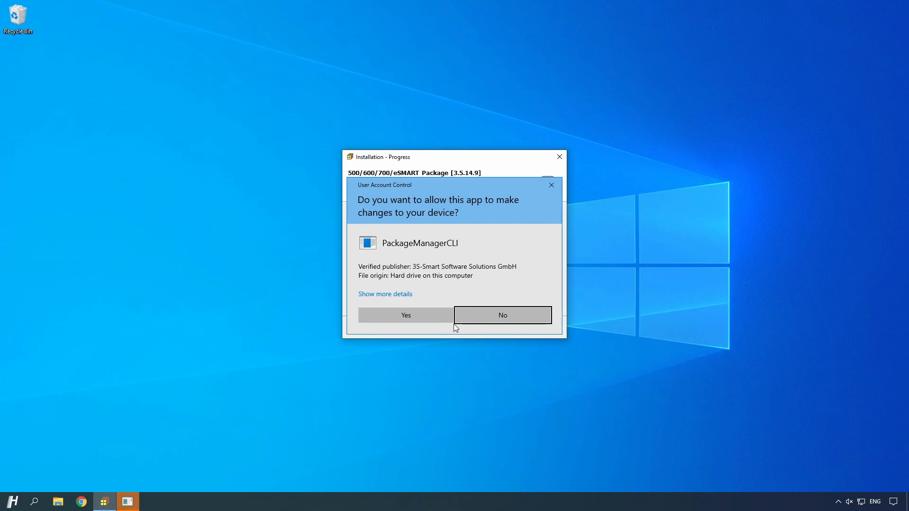
pyautogui.click(407, 316)
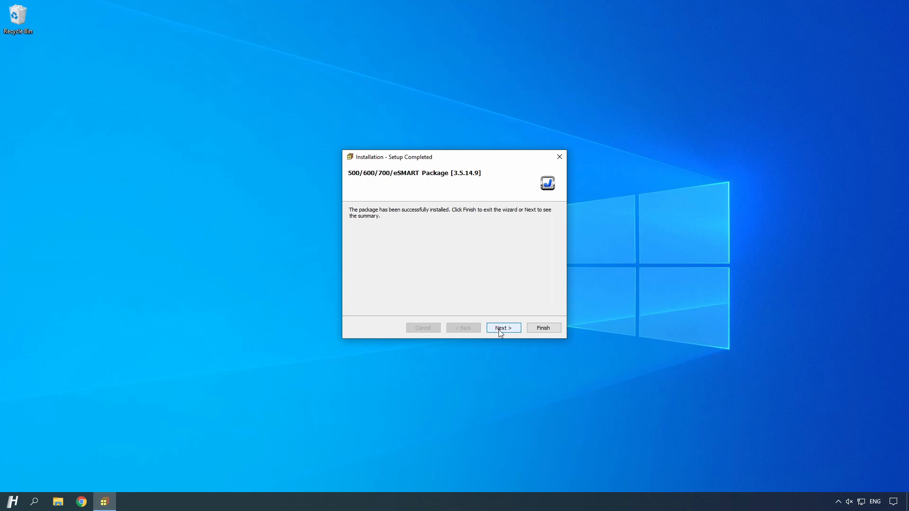
pyautogui.click(503, 331)
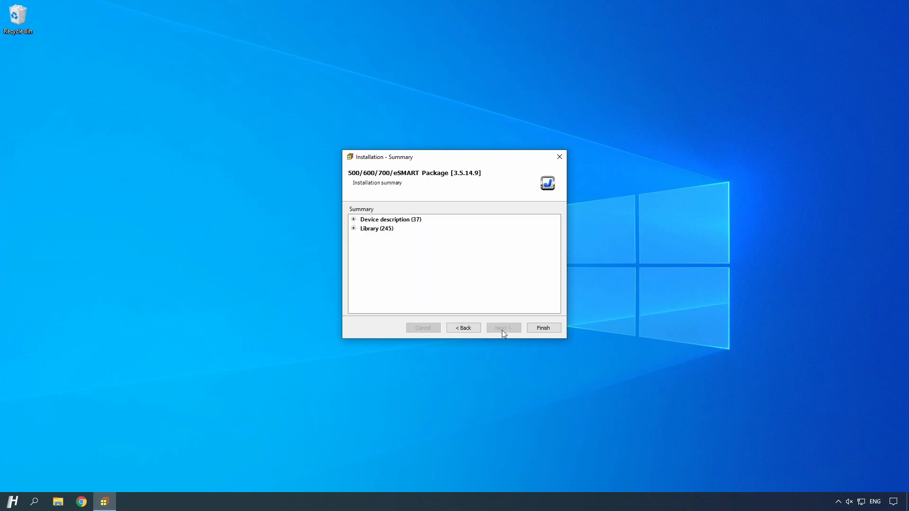
pyautogui.click(543, 329)
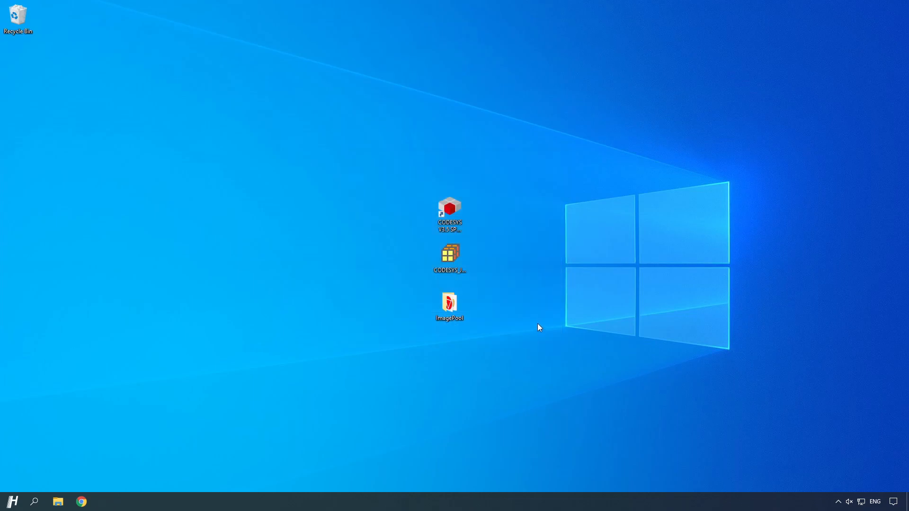
# - Launch CODESYS and create a standard project named CODESYS_VISU for the 600L/700 (Linux) device with PLC_PRG in Structured Text
pyautogui.doubleClick(446, 215)
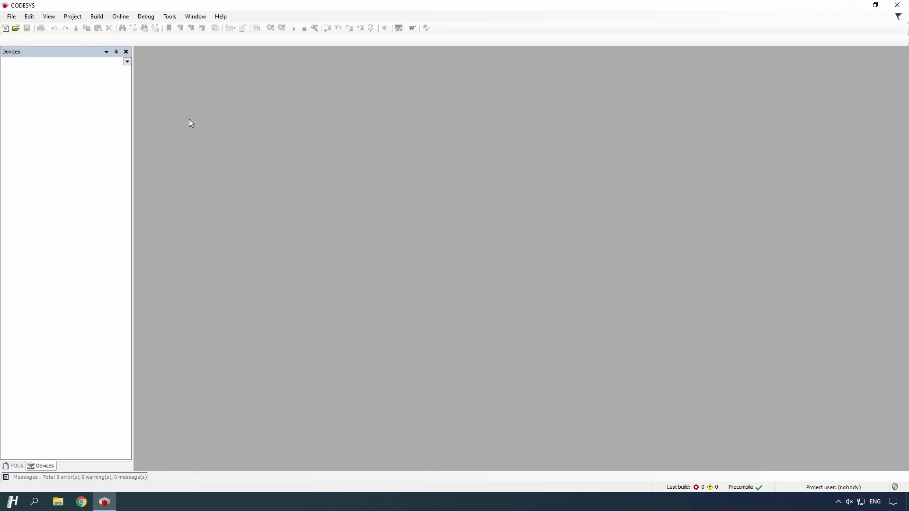
pyautogui.click(6, 28)
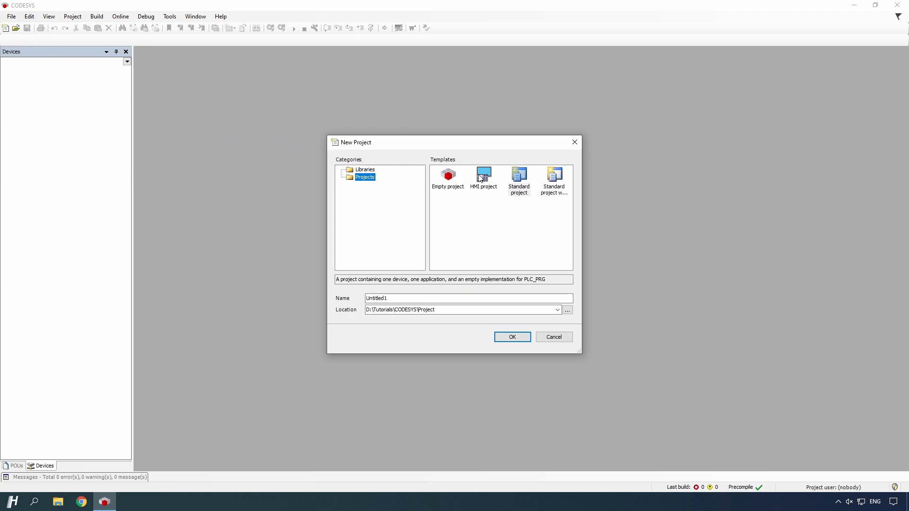
pyautogui.click(522, 185)
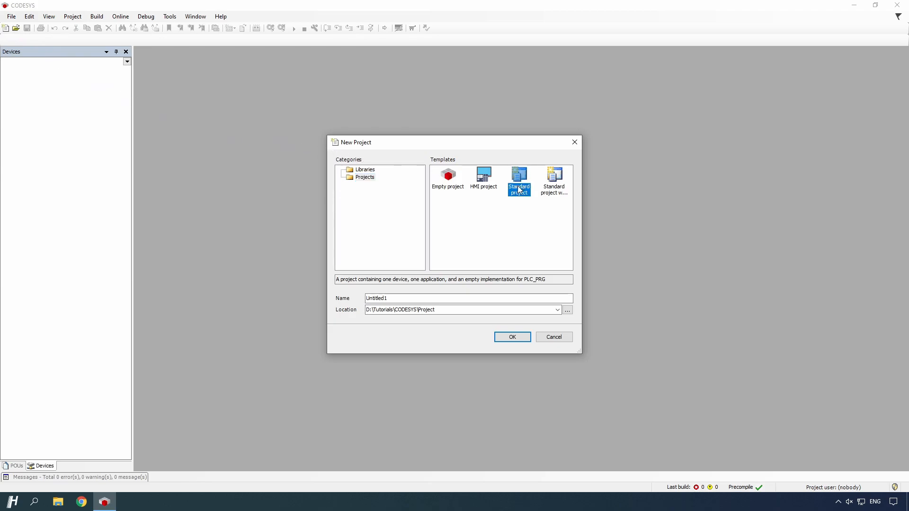
pyautogui.doubleClick(425, 299)
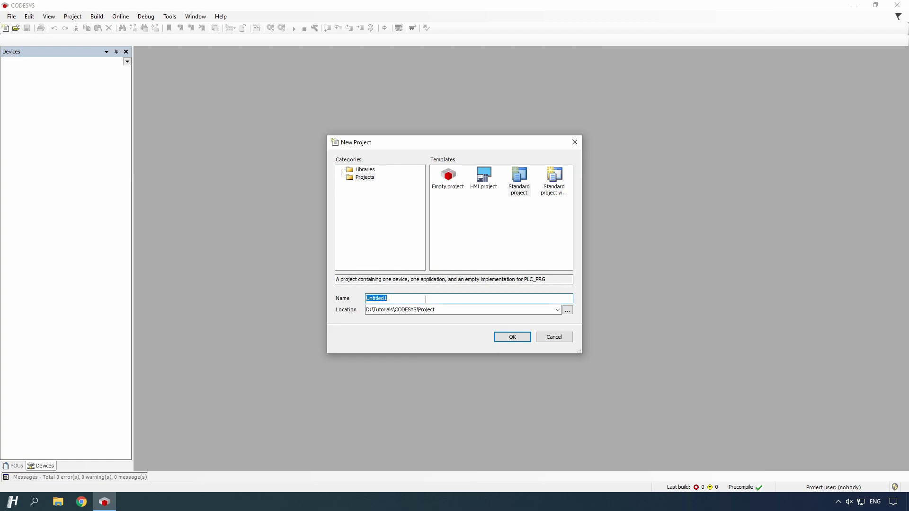
pyautogui.write('CODESYS_VISU')
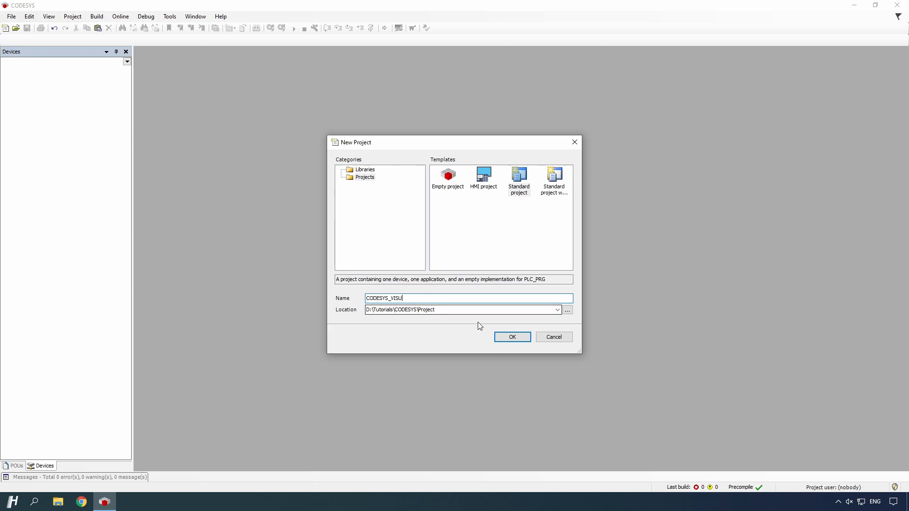
pyautogui.click(512, 337)
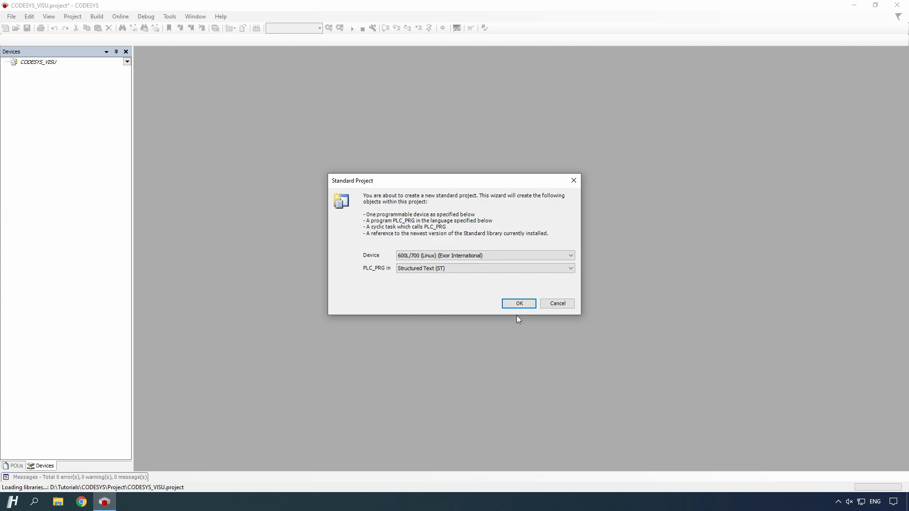
pyautogui.click(520, 306)
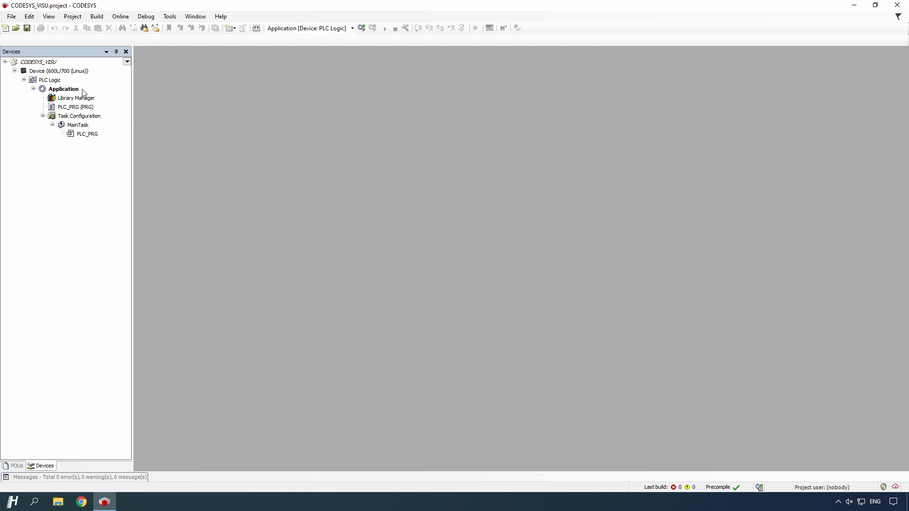
# - Scan the network from the device's communication settings and select the 600L/700 [0000.1605] controller as the target
pyautogui.click(57, 71)
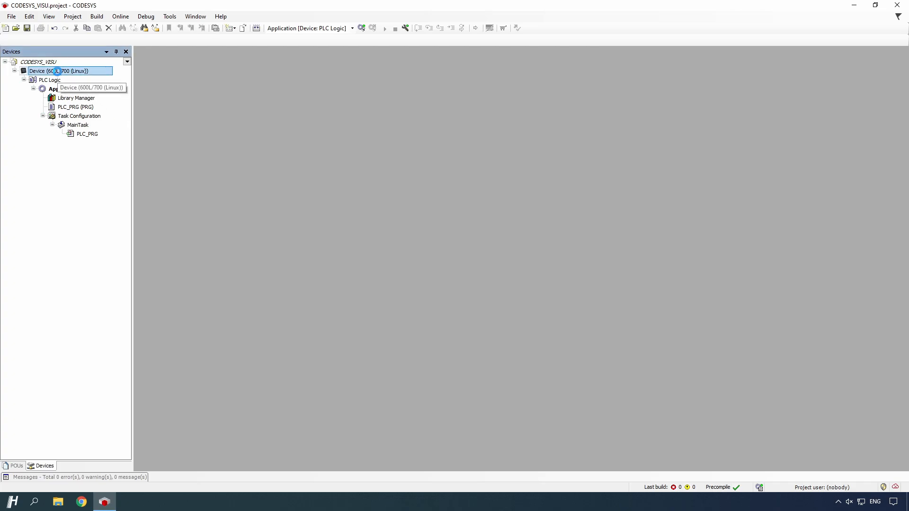
pyautogui.doubleClick(57, 71)
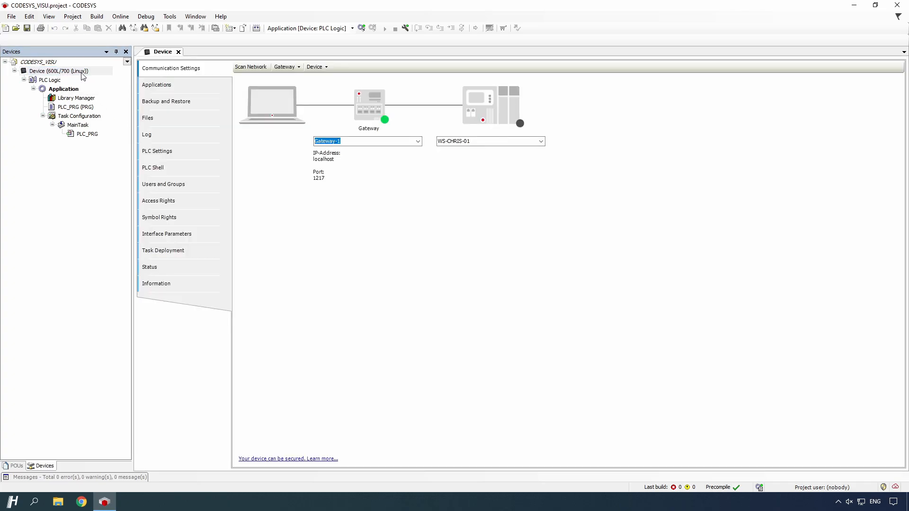
pyautogui.click(251, 69)
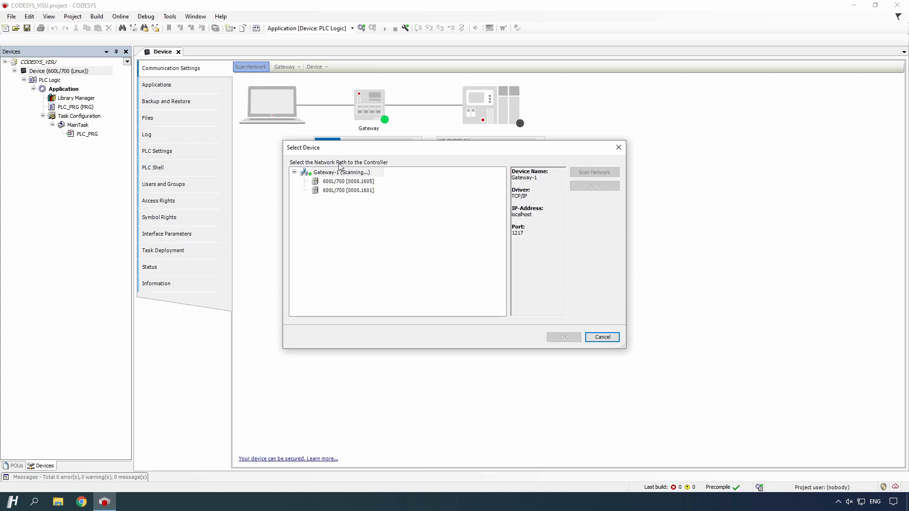
pyautogui.click(363, 183)
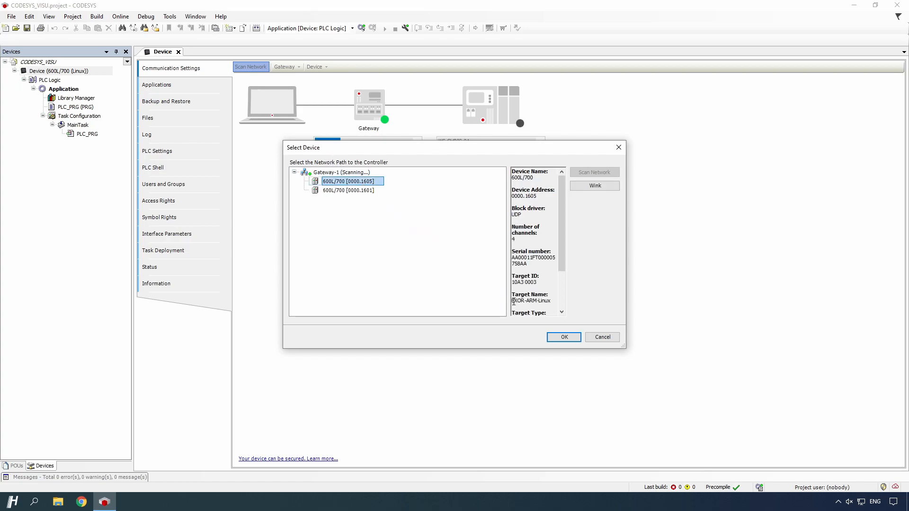
pyautogui.click(564, 337)
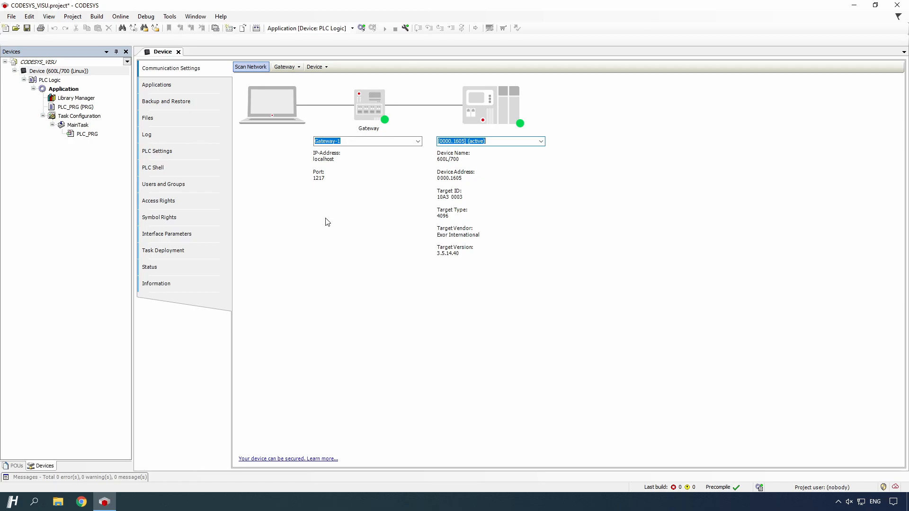
# - Check the version of the 600L/700 (Linux) entry in the device update list and close the list
pyautogui.rightClick(77, 75)
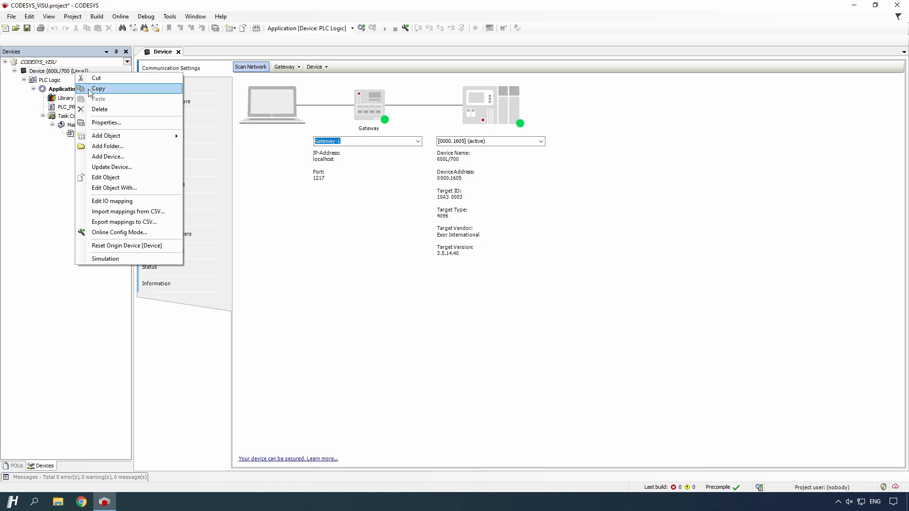
pyautogui.click(91, 168)
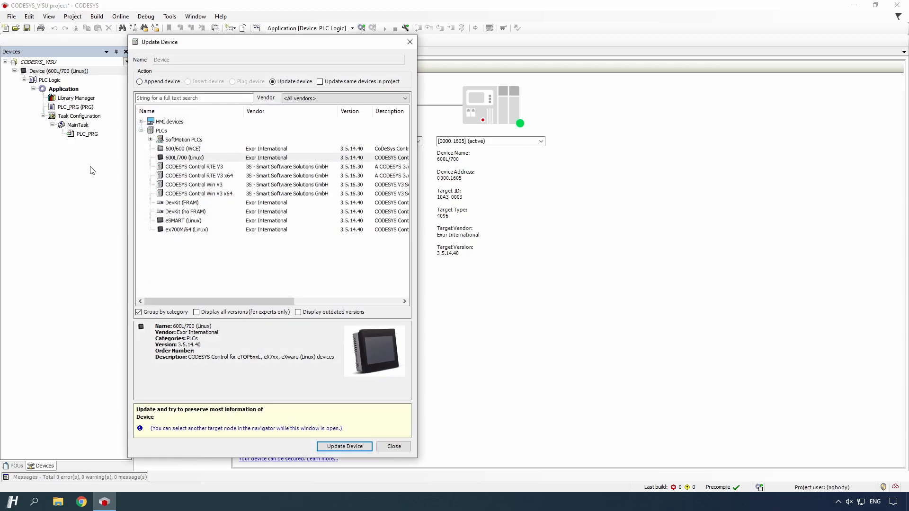
pyautogui.click(172, 160)
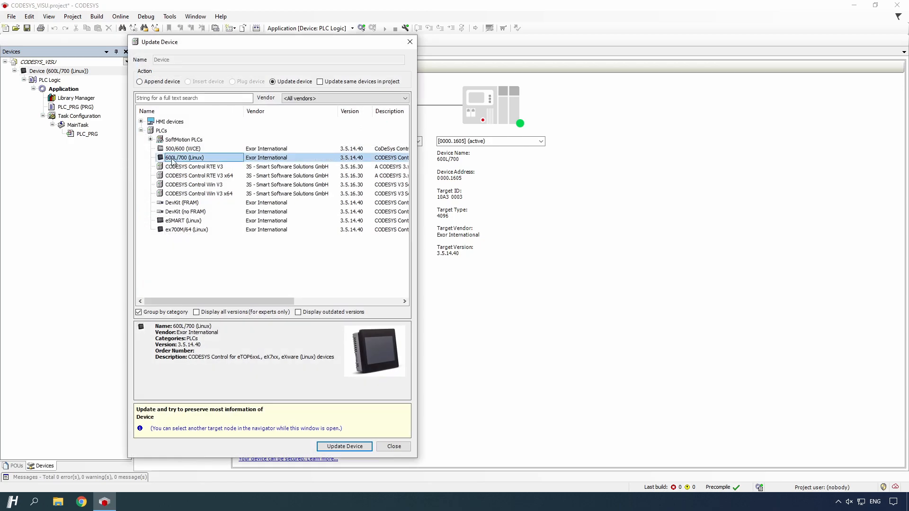
pyautogui.click(353, 160)
pyautogui.click(393, 447)
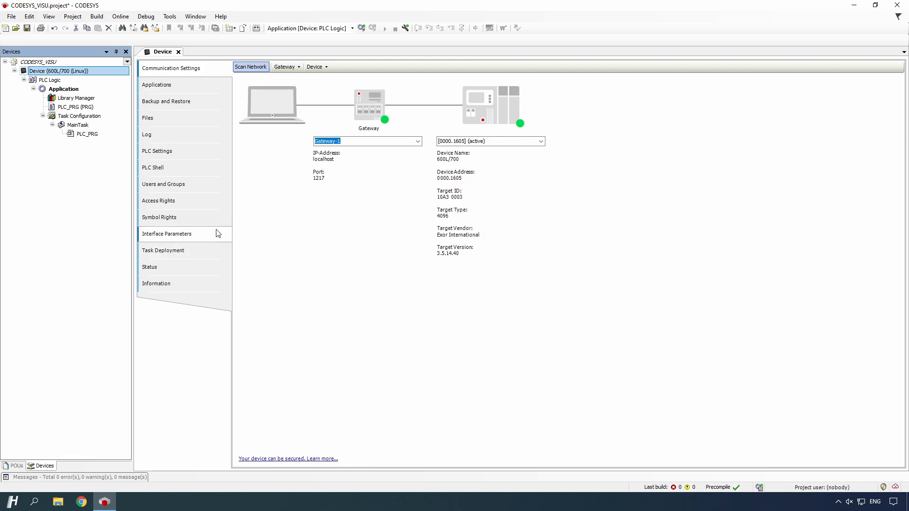
# - Set the fixed compiler version to 3.5.14.40 in the project settings
pyautogui.click(70, 18)
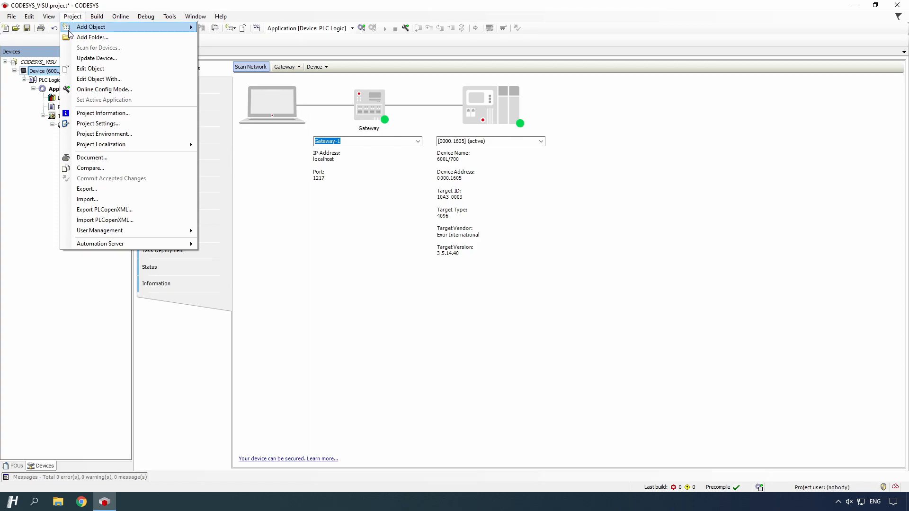
pyautogui.click(71, 125)
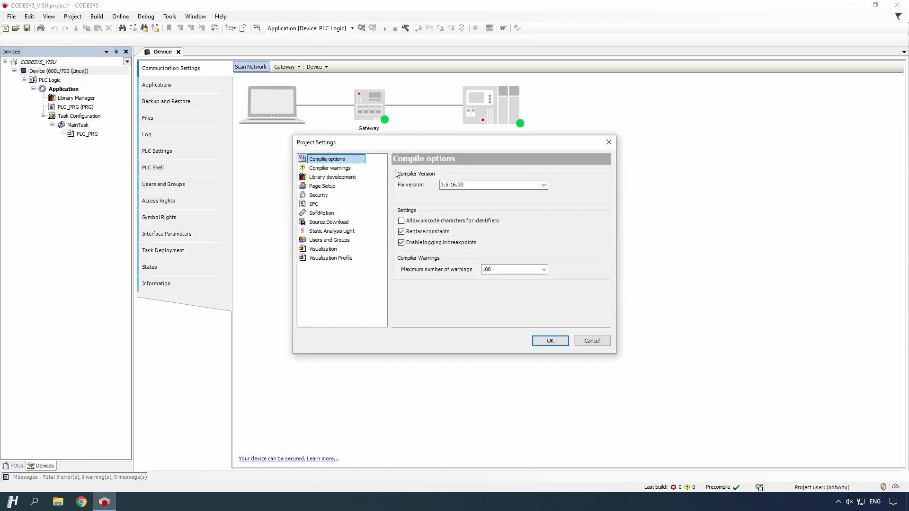
pyautogui.click(547, 188)
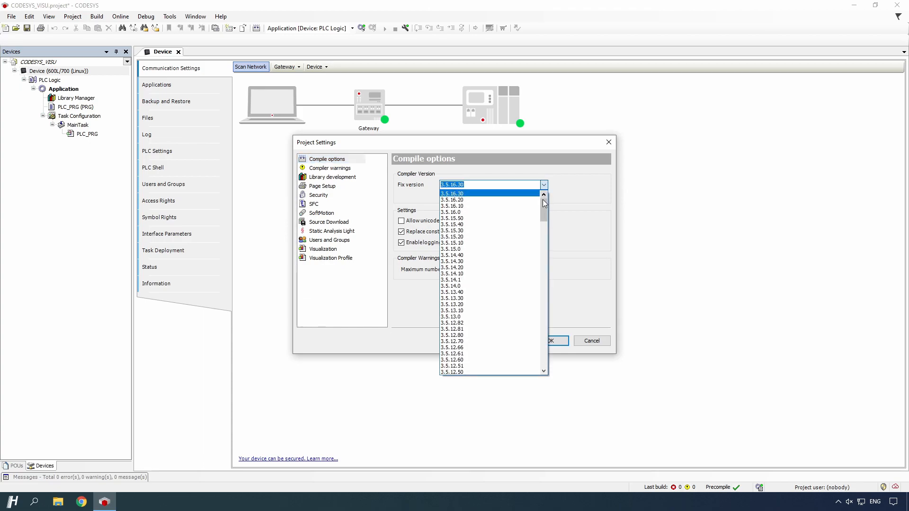
pyautogui.click(517, 256)
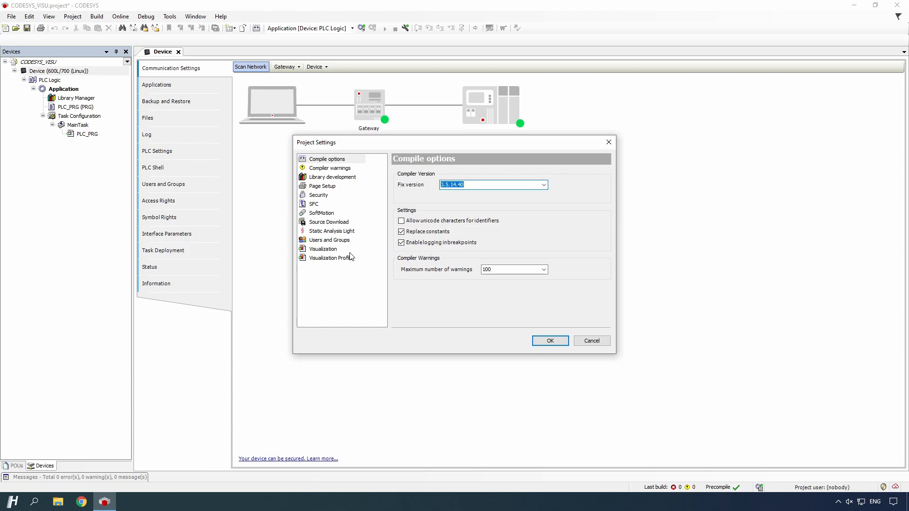
# - Set the project's visualization profile to CODESYS V3.5 SP14 Patch 4 and apply the project settings, accepting the profile change
pyautogui.click(317, 260)
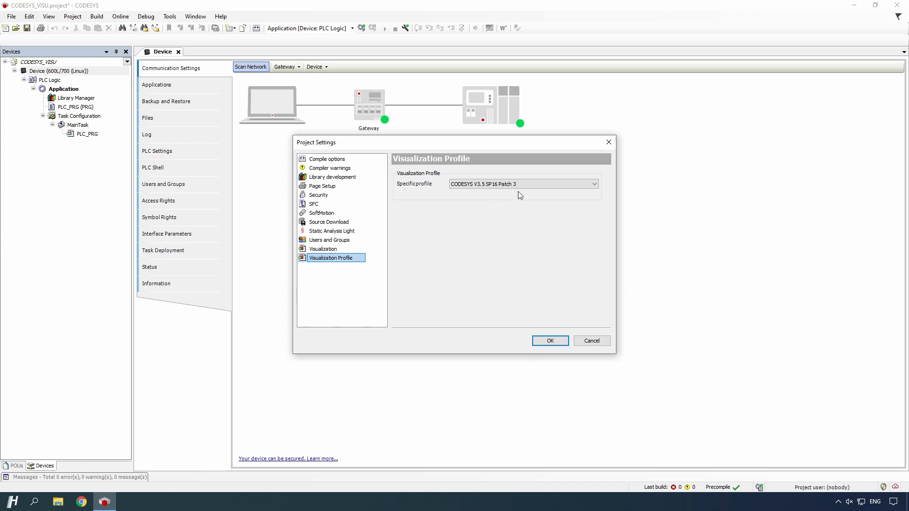
pyautogui.click(557, 186)
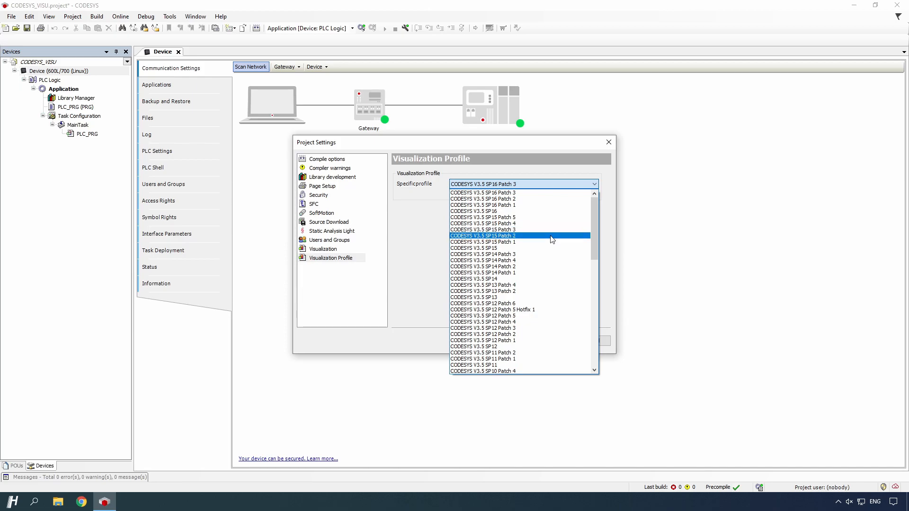
pyautogui.click(553, 261)
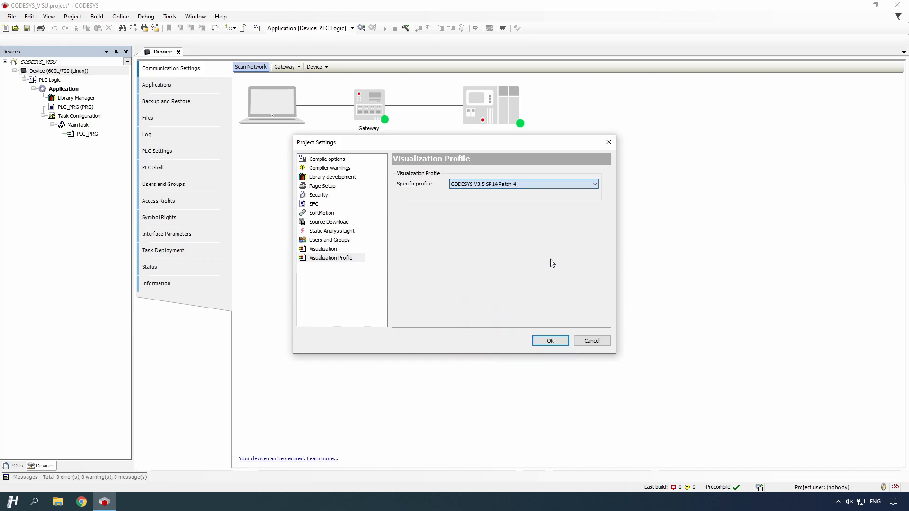
pyautogui.click(552, 342)
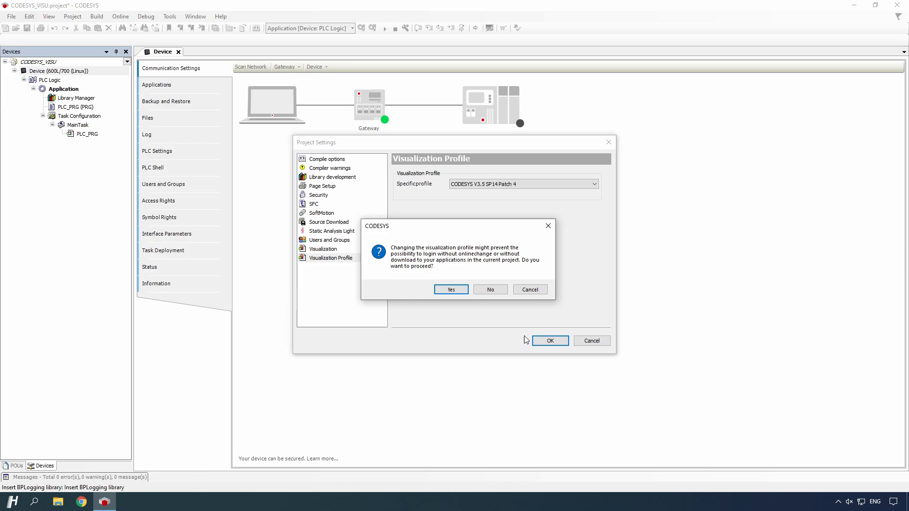
pyautogui.click(451, 290)
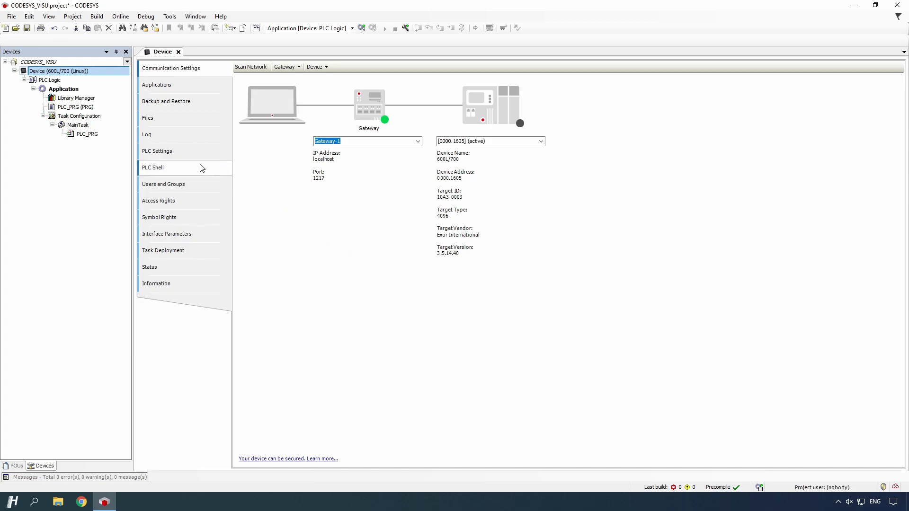
# - Add a visualization object named Visualization to the Application, without activating the VisuSymbols library
pyautogui.click(82, 90)
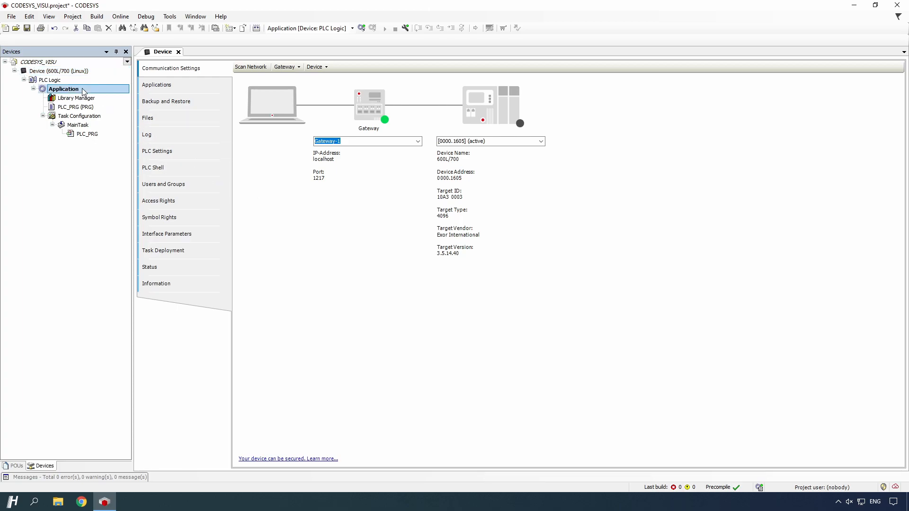
pyautogui.rightClick(83, 91)
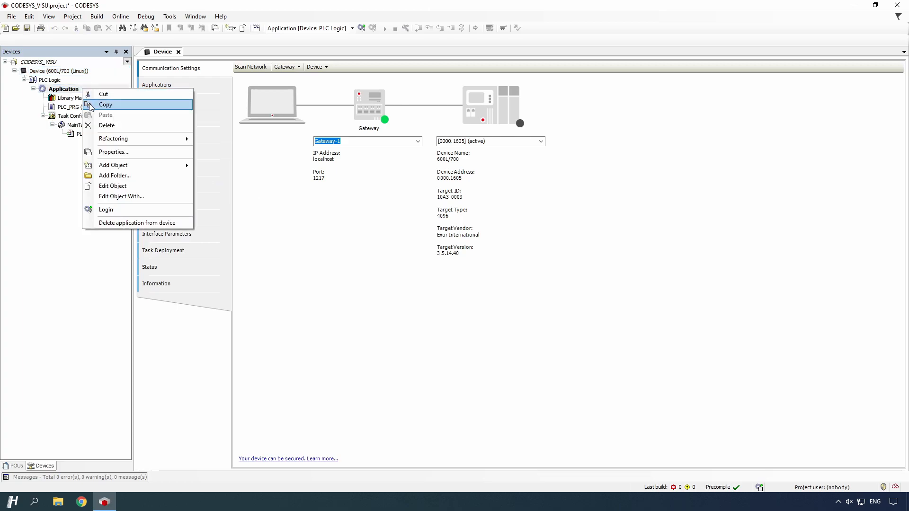
pyautogui.moveTo(109, 166)
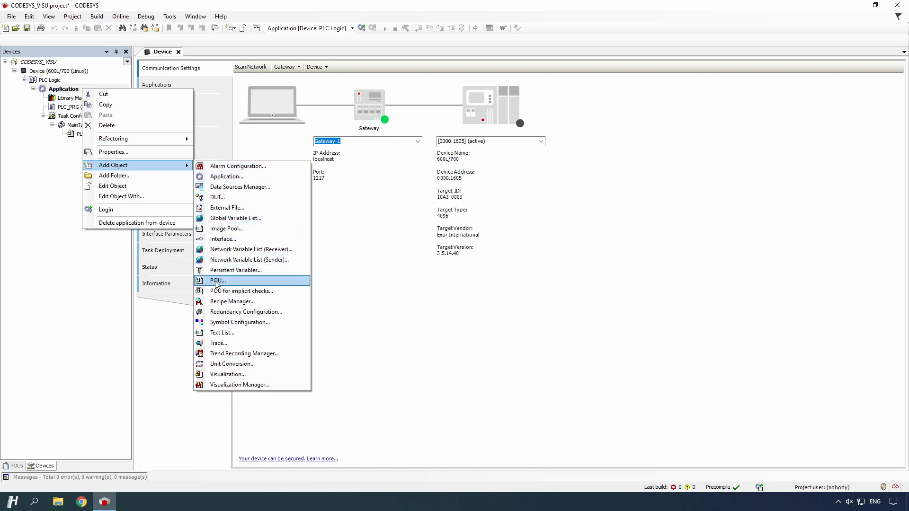
pyautogui.click(216, 375)
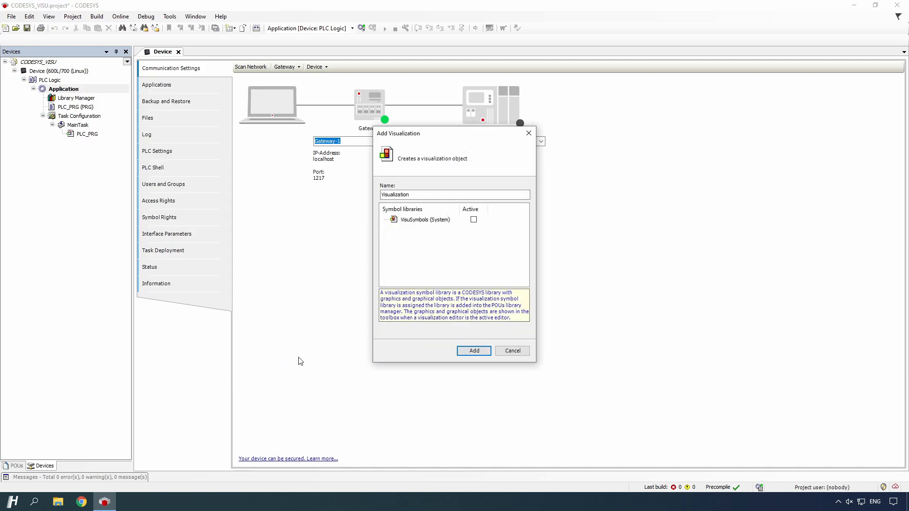
pyautogui.click(474, 355)
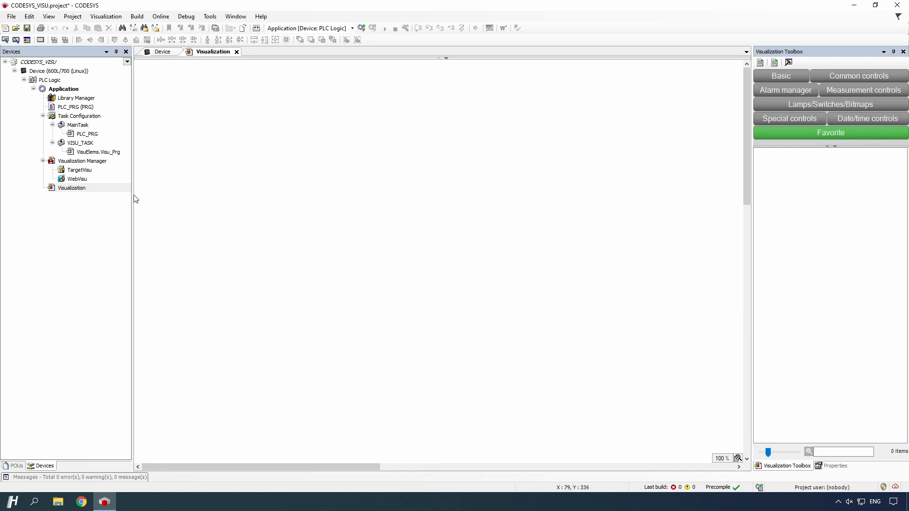
# - Review the TargetVisu and WebVisu settings, keeping the TargetVisu scaling option at Fixed
pyautogui.doubleClick(85, 171)
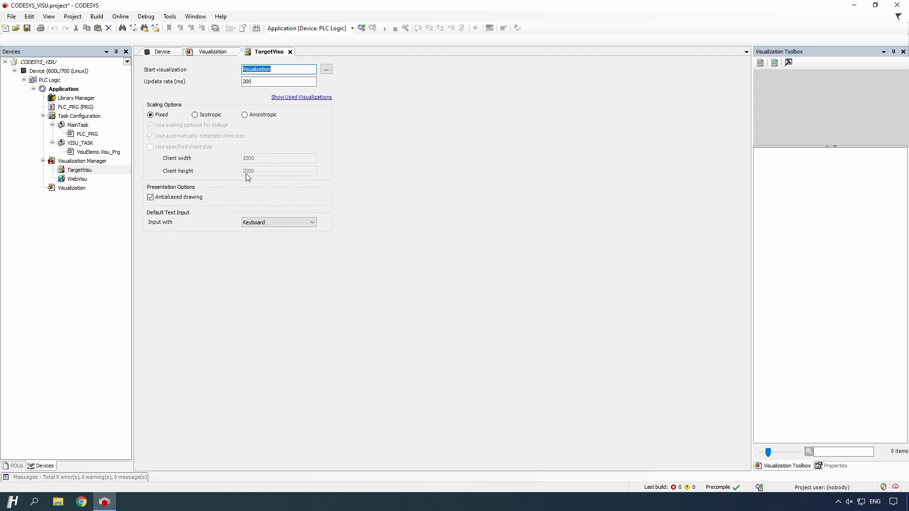
pyautogui.click(158, 118)
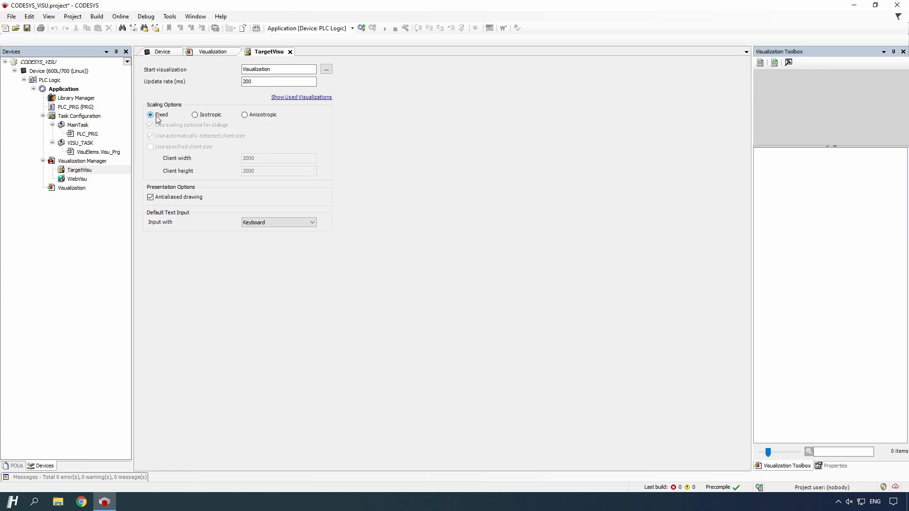
pyautogui.doubleClick(85, 181)
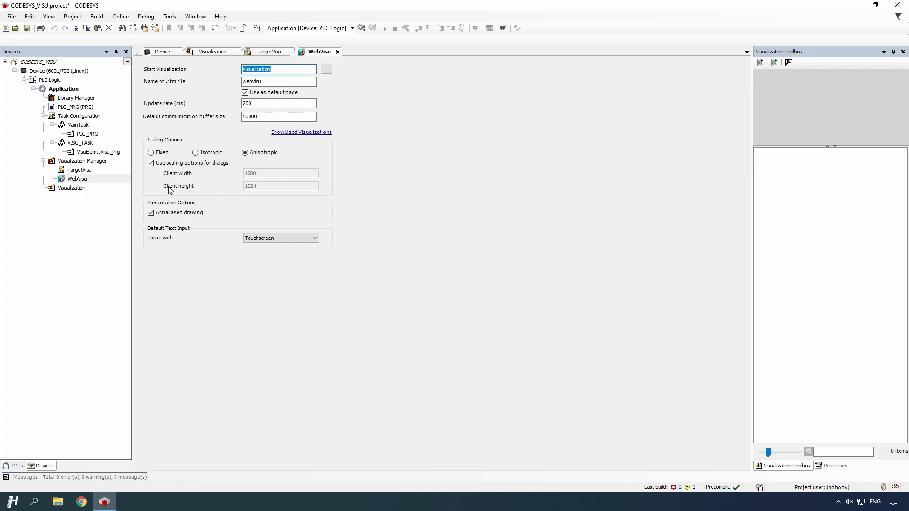
# - Add a basic rectangle to the Visualization and stretch its upper-left corner to the canvas origin at X 0, Y 0
pyautogui.doubleClick(81, 189)
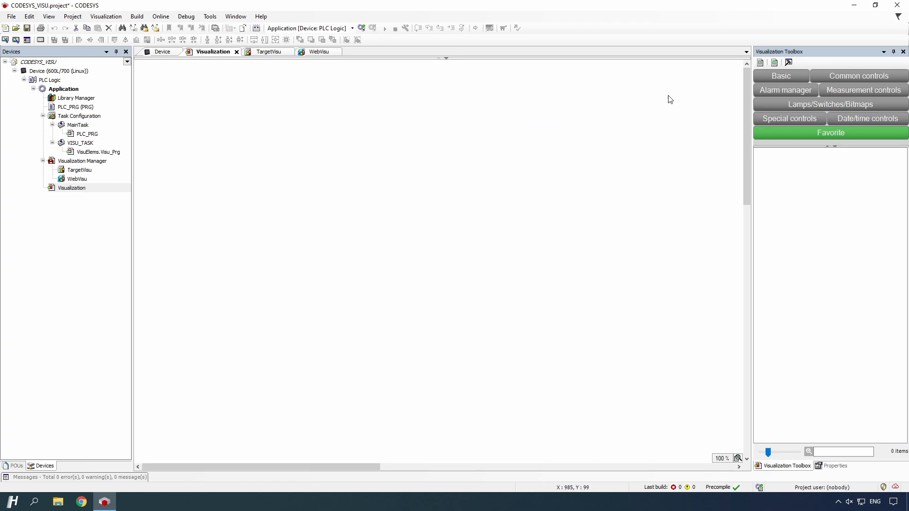
pyautogui.click(763, 75)
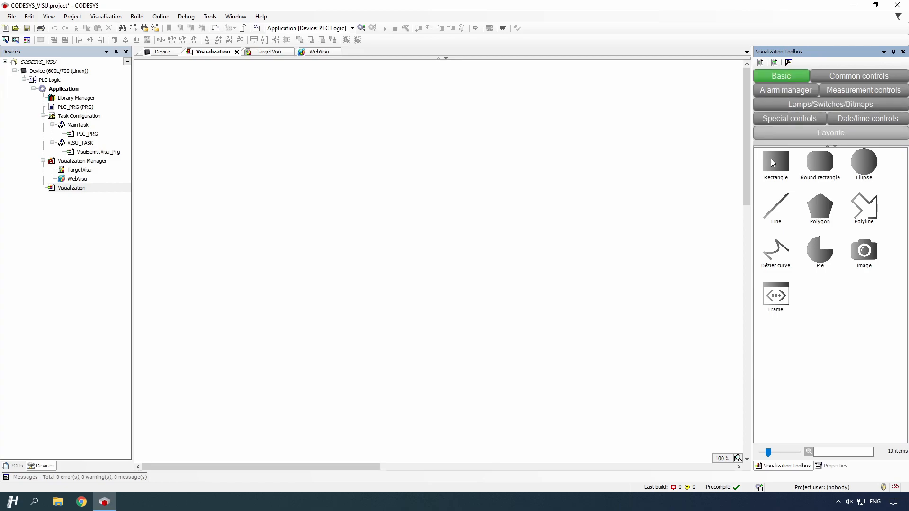
pyautogui.moveTo(771, 161); pyautogui.dragTo(204, 113)
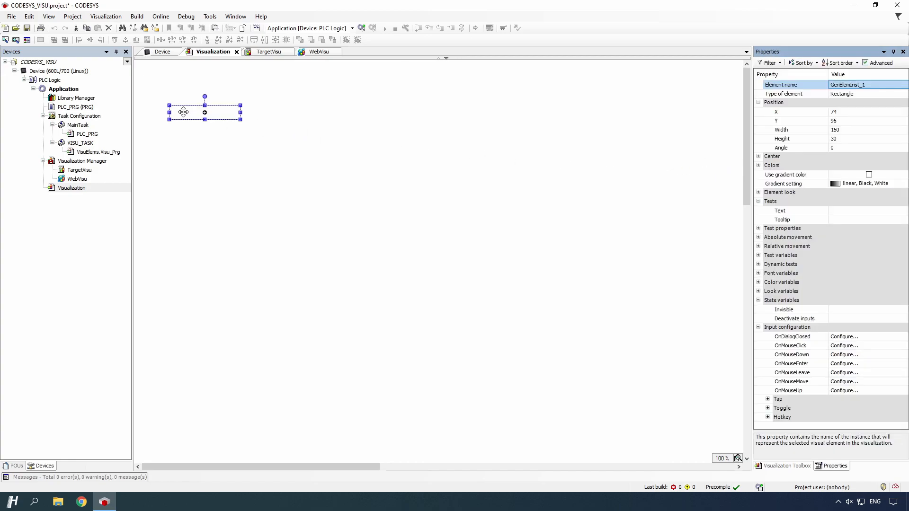
pyautogui.click(170, 104)
pyautogui.moveTo(169, 105); pyautogui.dragTo(131, 58)
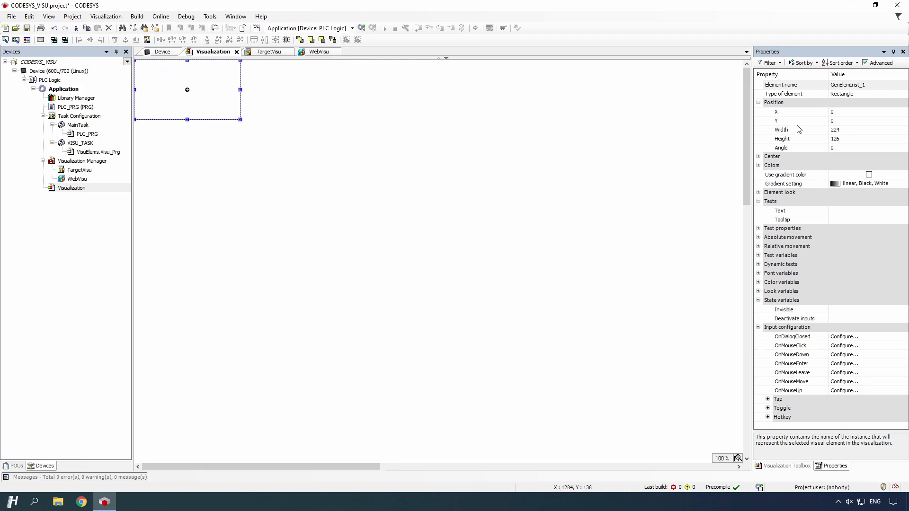
# - Set the rectangle's width to 800 and its height to 480
pyautogui.click(843, 130)
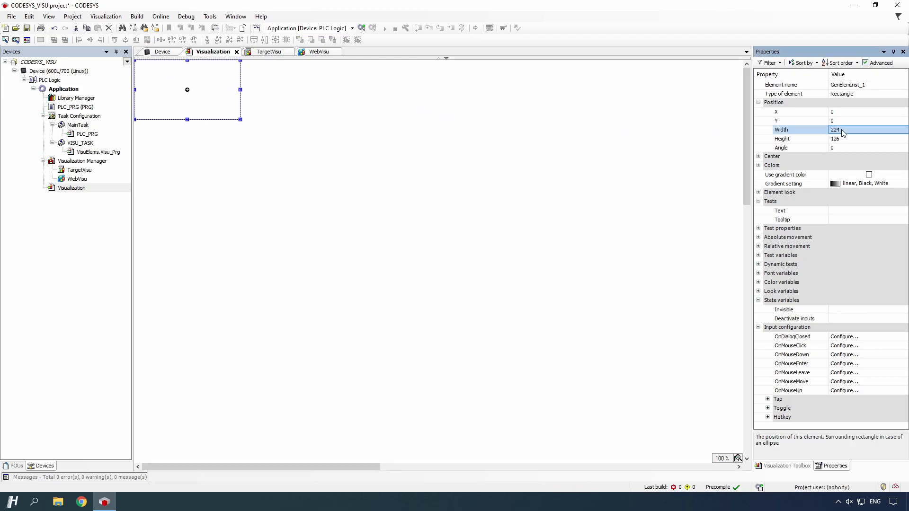
pyautogui.write('80')
pyautogui.press('Return')
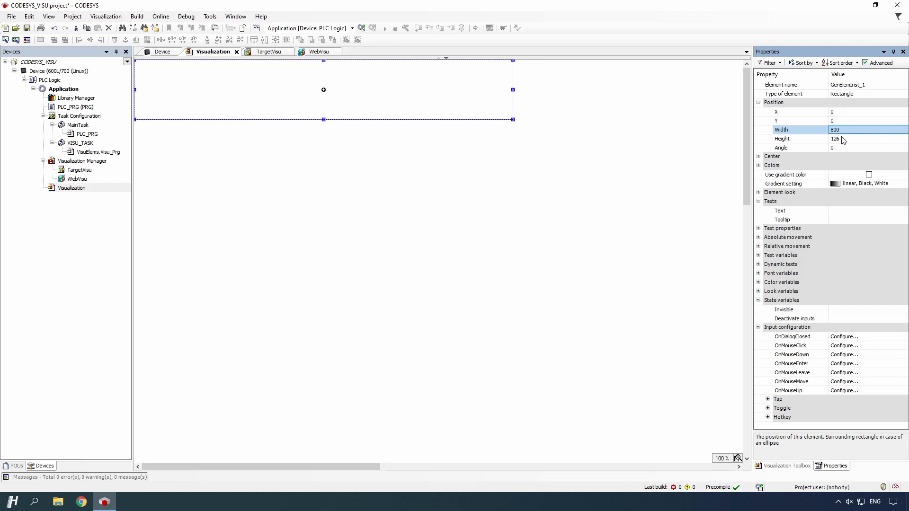
pyautogui.click(843, 138)
pyautogui.write('480')
pyautogui.press('Return')
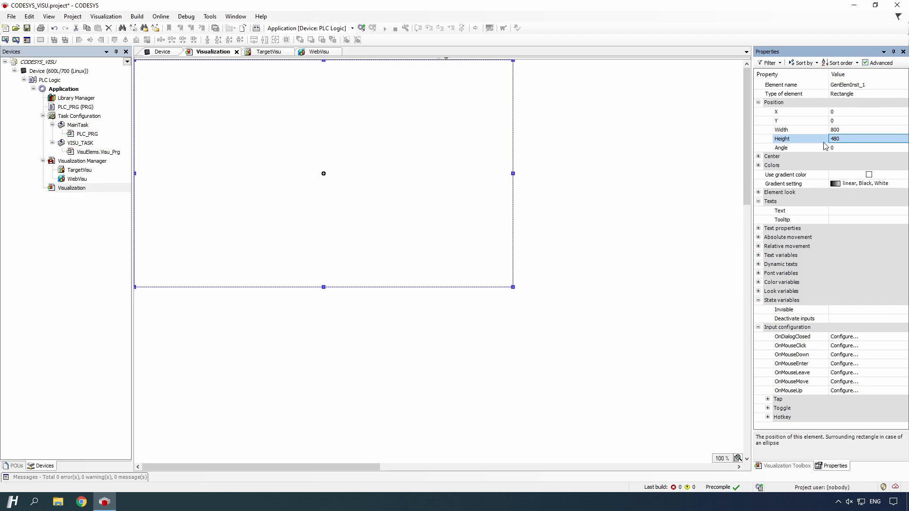
# - Set the rectangle's normal-state fill color to Lightgray
pyautogui.click(759, 166)
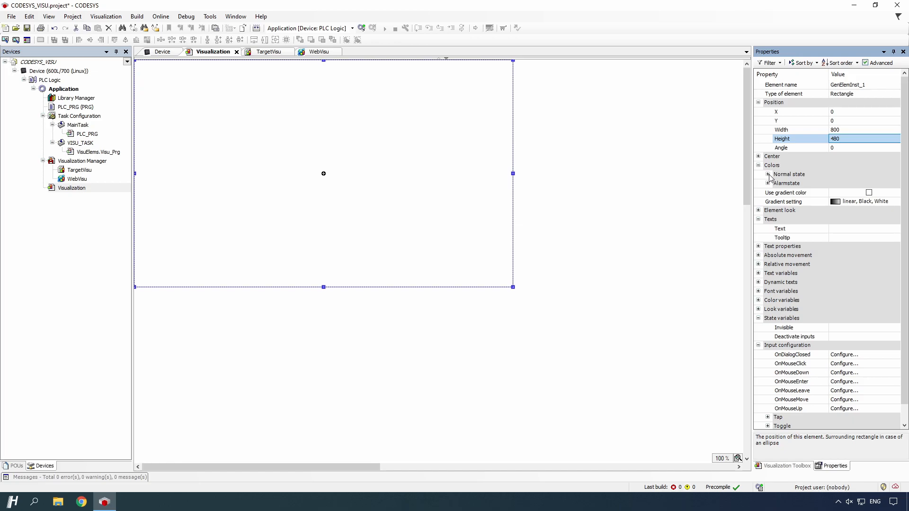
pyautogui.click(768, 174)
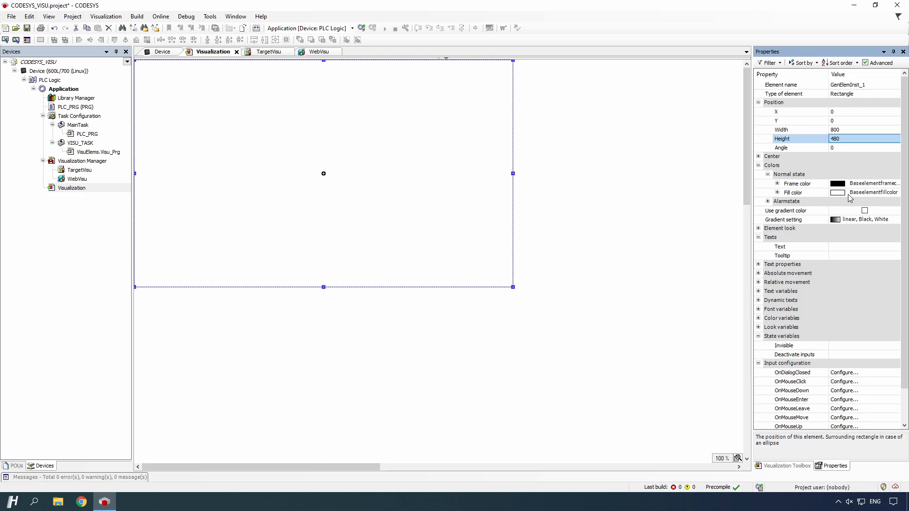
pyautogui.click(885, 195)
pyautogui.click(885, 195)
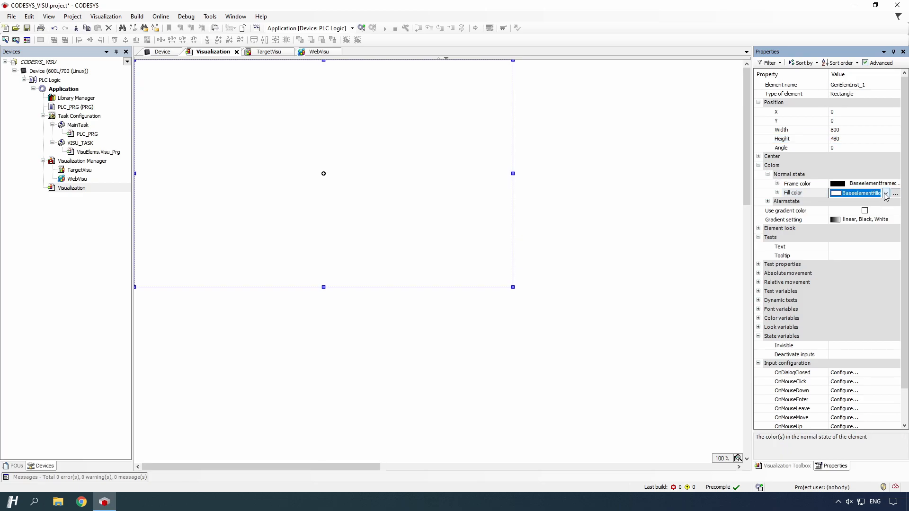
pyautogui.click(887, 193)
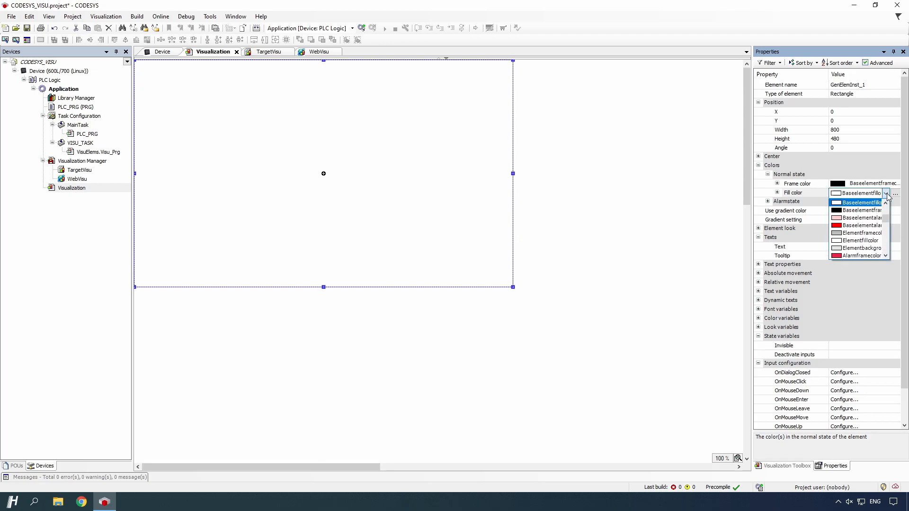
pyautogui.moveTo(888, 222); pyautogui.dragTo(888, 214)
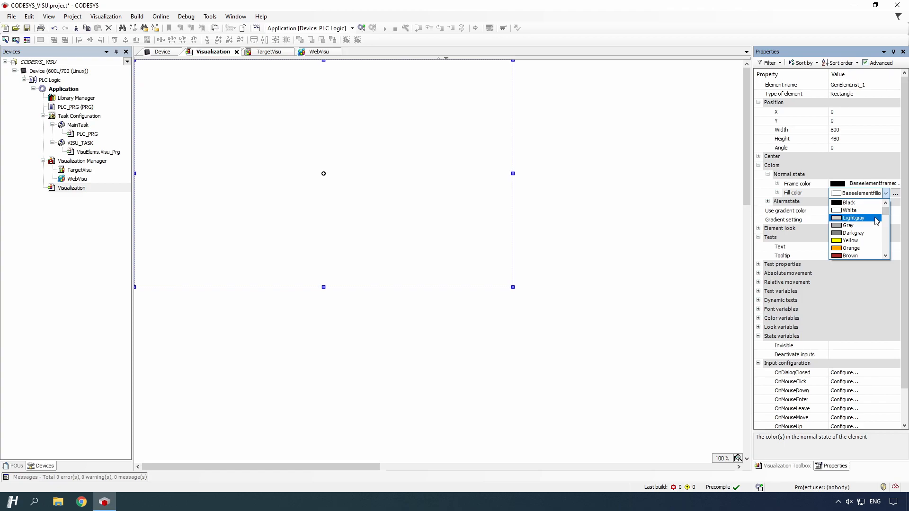
pyautogui.click(876, 219)
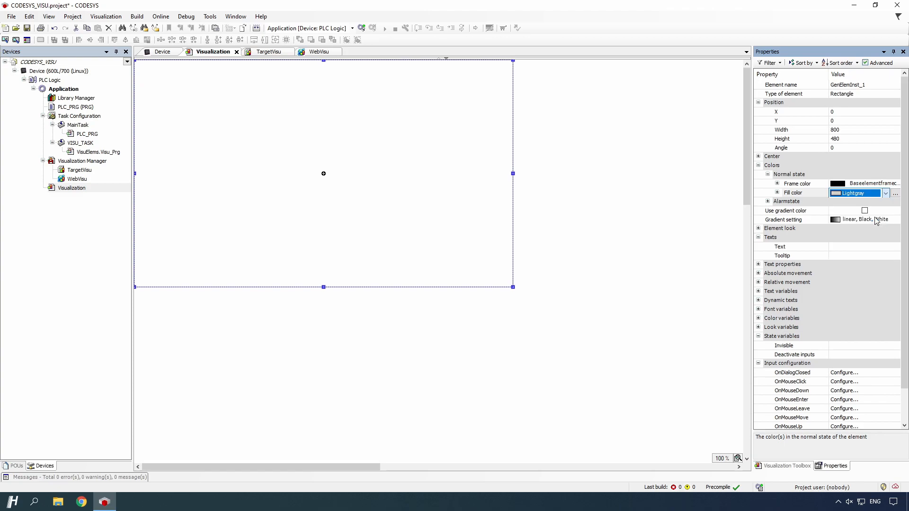
# - Set the rectangle's normal-state frame color to Lightgray
pyautogui.click(876, 186)
pyautogui.click(877, 188)
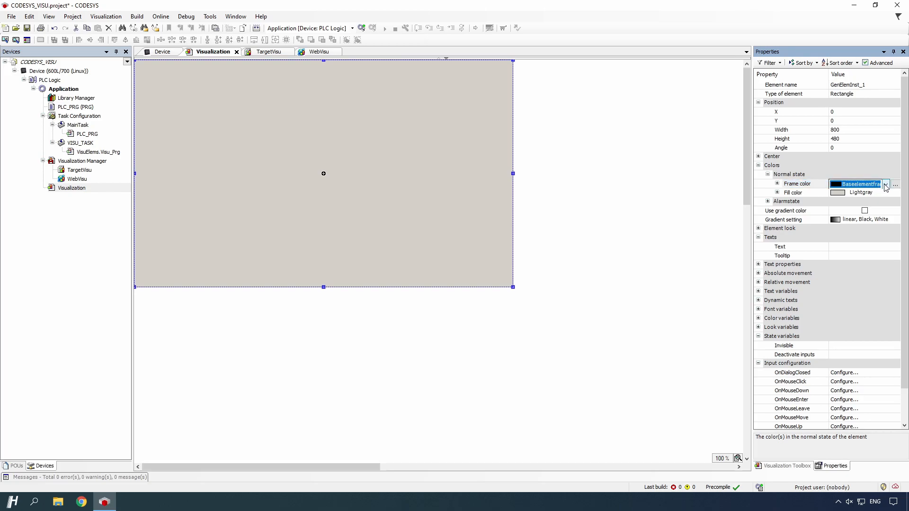
pyautogui.click(886, 185)
pyautogui.moveTo(887, 215); pyautogui.dragTo(888, 205)
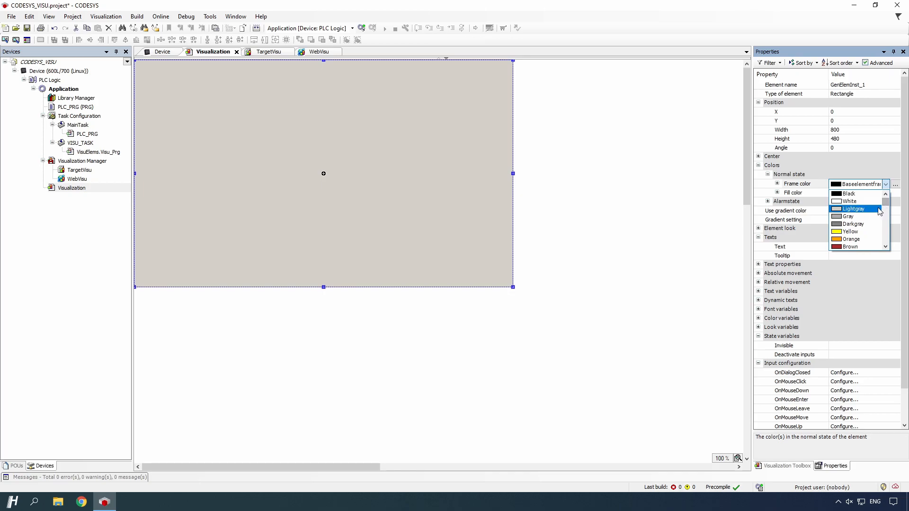
pyautogui.click(878, 212)
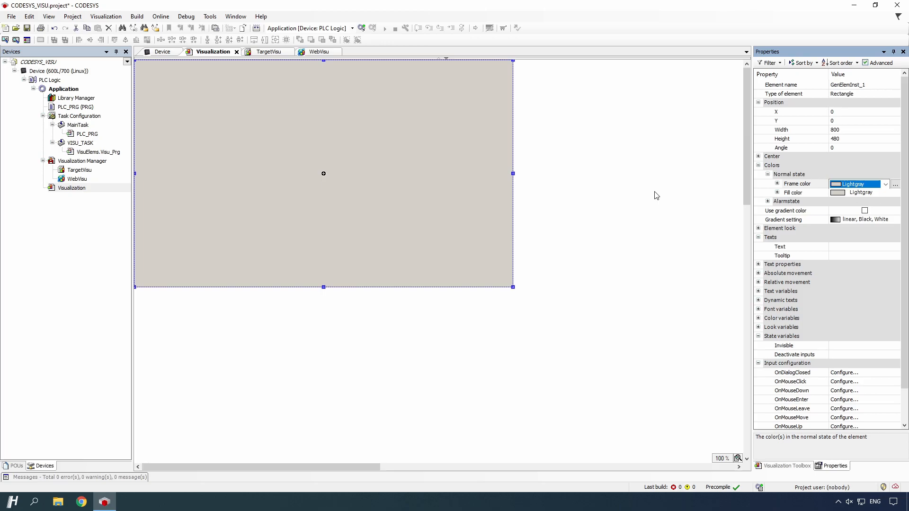
pyautogui.click(506, 181)
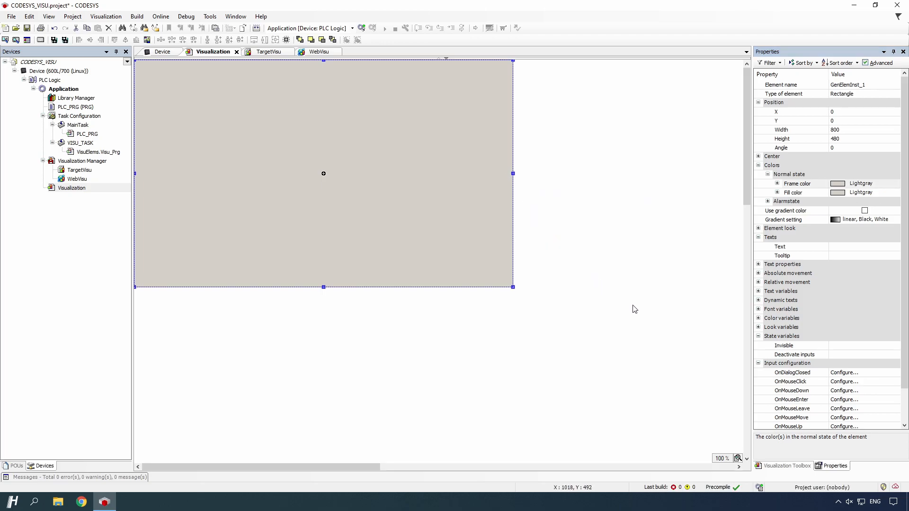
# - Dock the element properties separately, between the visualization canvas and the toolbox
pyautogui.click(824, 467)
pyautogui.moveTo(823, 468); pyautogui.dragTo(453, 260)
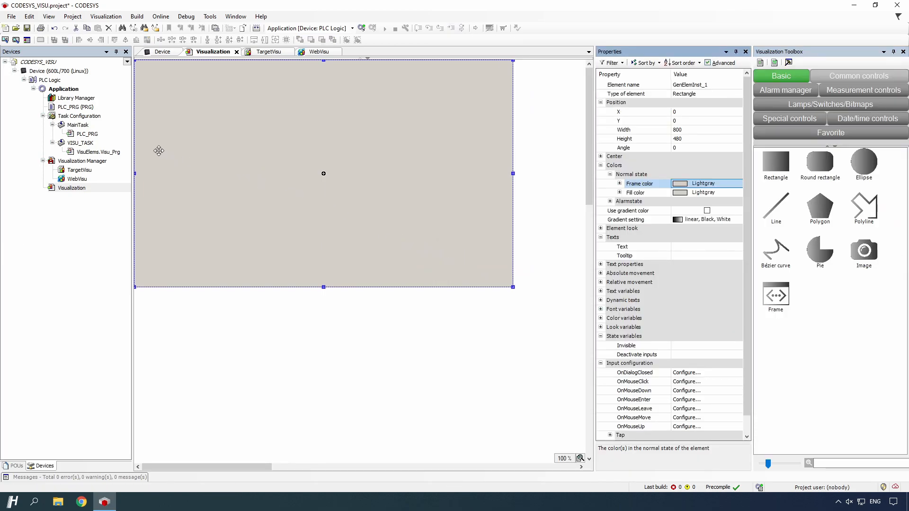
# - Declare xSwitch1 and xSwitch2 as BOOL variables in the PLC_PRG program
pyautogui.doubleClick(90, 135)
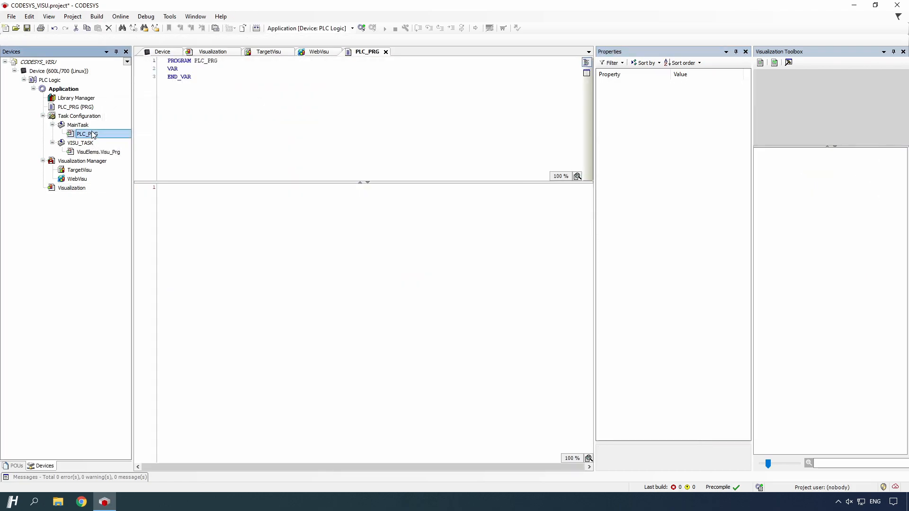
pyautogui.click(213, 70)
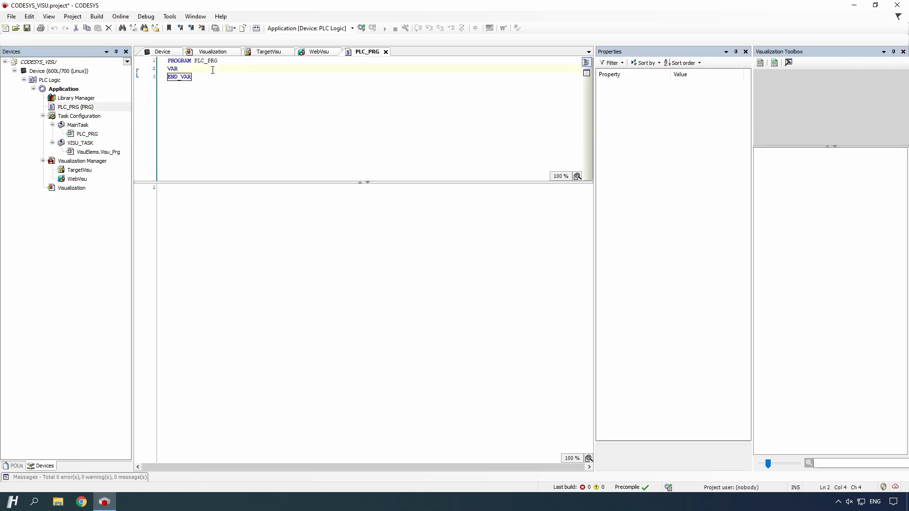
pyautogui.press('Return')
pyautogui.write('xSwitch1    : BOOL;')
pyautogui.press('Return')
pyautogui.write('xSwitch2    : BOOL;')
pyautogui.press('Return')
pyautogui.press('Return')
# - Declare tTrig1 and tTrig2 as R_TRIG instances below the switch variables in PLC_PRG
pyautogui.write('t1Trig1 : R_TRIG;')
pyautogui.press('Return')
pyautogui.write('tTrig2      :')
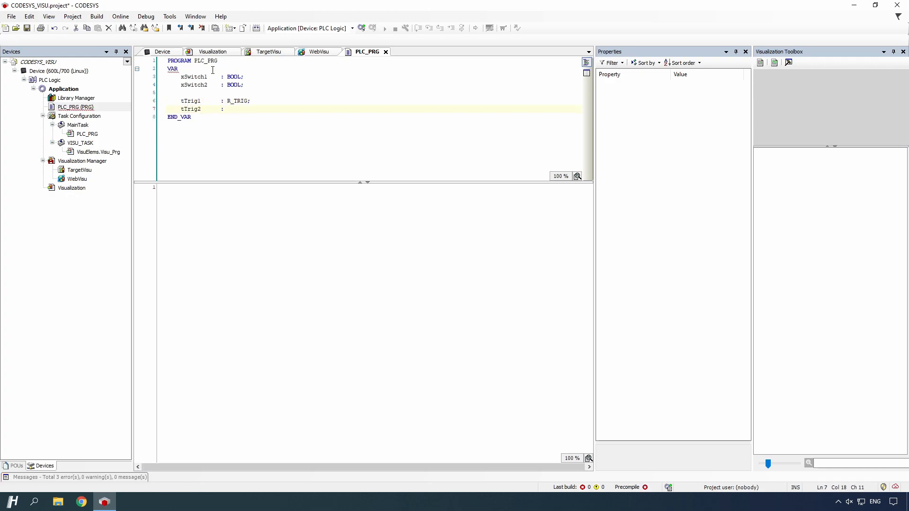
pyautogui.write(' R_TRIG;')
pyautogui.press('Return')
pyautogui.press('Return')
# - Declare iCounter as an INT variable below the trigger declarations
pyautogui.write('iCounter')
pyautogui.press('Tab')
pyautogui.write(': INT ;')
pyautogui.press('Left')
pyautogui.press('BackSpace')
pyautogui.press('BackSpace')
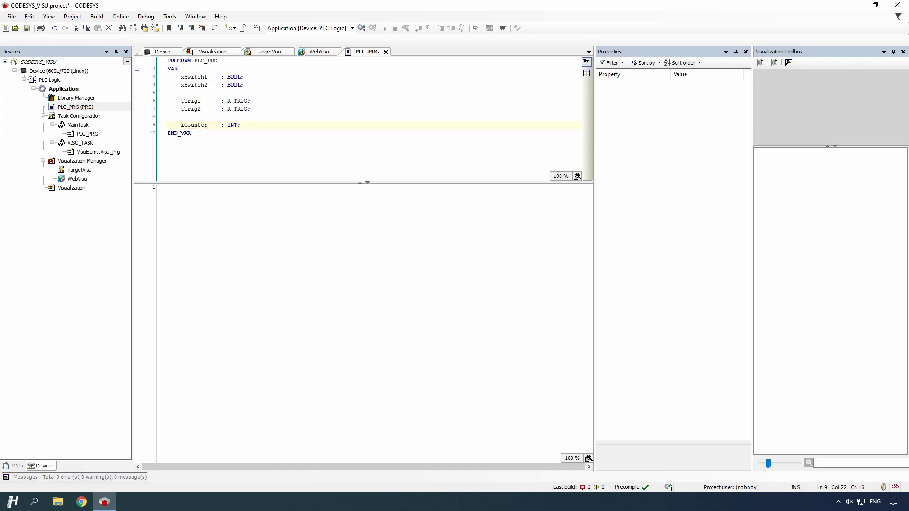
# - Write the call tTrig1(CLK := xSwitch1); on the first line of the PLC_PRG code body
pyautogui.click(206, 187)
pyautogui.write('tTrig1();')
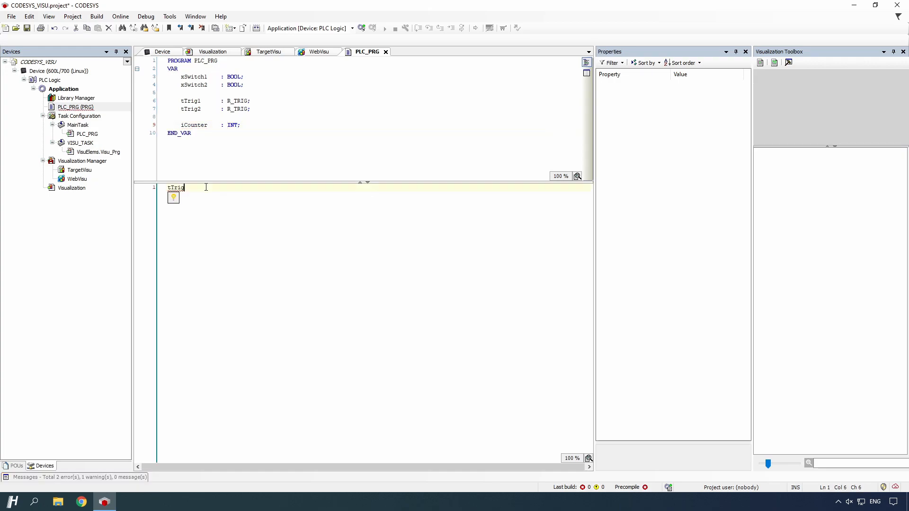
pyautogui.press('Left')
pyautogui.press('Left')
pyautogui.write('CLK := xSwitch1')
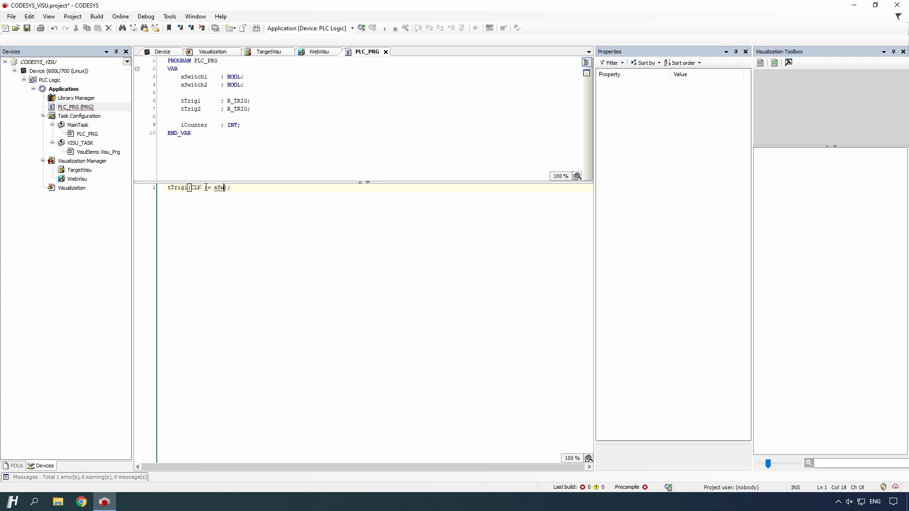
pyautogui.press('End')
pyautogui.press('Return')
# - Write the call tTrig2(CLK := xSwitch2); below the tTrig1 call
pyautogui.write('tTrig2();')
pyautogui.press('Left')
pyautogui.press('Left')
pyautogui.write('CLK := xSwitch2')
pyautogui.press('End')
pyautogui.press('Return')
pyautogui.press('Return')
# - Write an IF block that executes iCounter := iCounter + 1; when tTrig1.Q = TRUE
pyautogui.write('IF tTrig1.Q = TRUE THEN')
pyautogui.press('Return')
pyautogui.write('iCounter := iCounter + 1;')
pyautogui.press('Down')
pyautogui.press('End')
pyautogui.press('Return')
pyautogui.press('Return')
# - Write a second IF block that executes iCounter := iCounter - 1; when tTrig2.Q = TRUE
pyautogui.write('IF tTrig2.Q = TRUE THEN')
pyautogui.press('Return')
pyautogui.write('iCounter := iCounter - 1;')
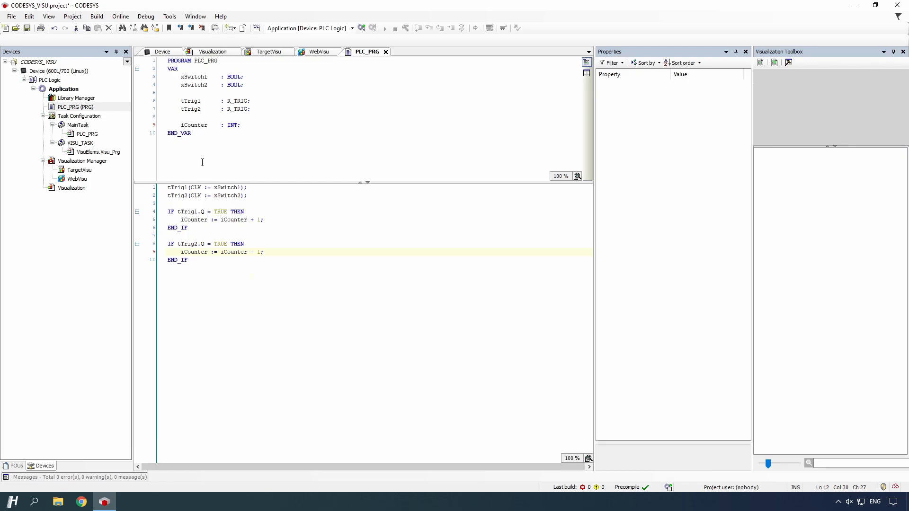
# - Place a 150 by 30 button at the center of the gray rectangle in the Visualization, at about X 324, Y 224
pyautogui.click(196, 54)
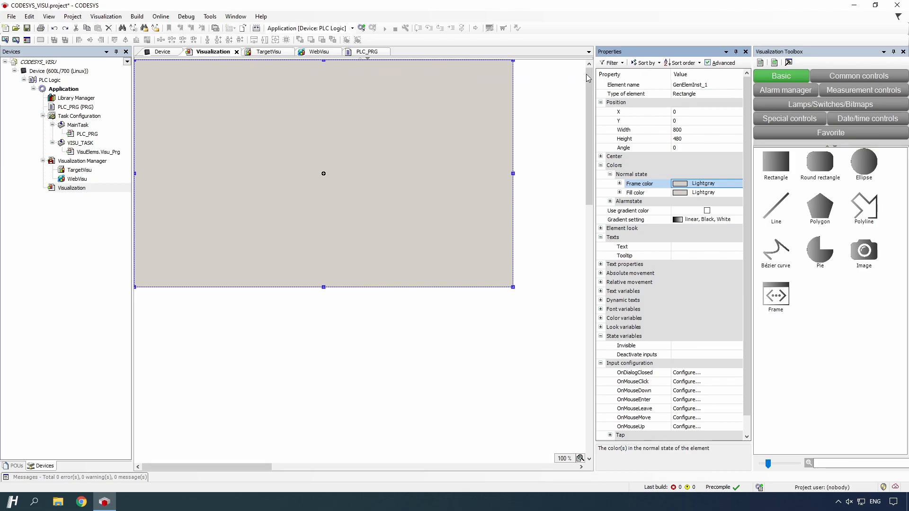
pyautogui.click(822, 74)
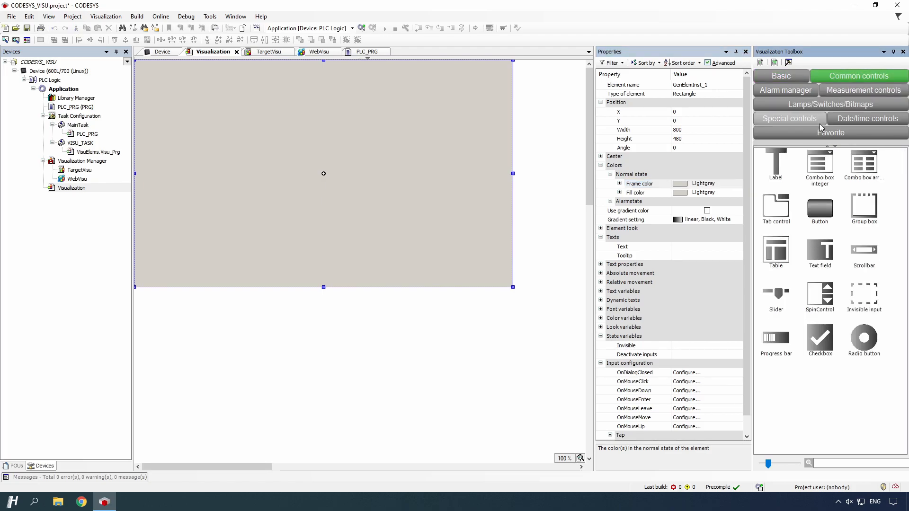
pyautogui.moveTo(824, 209); pyautogui.dragTo(323, 173)
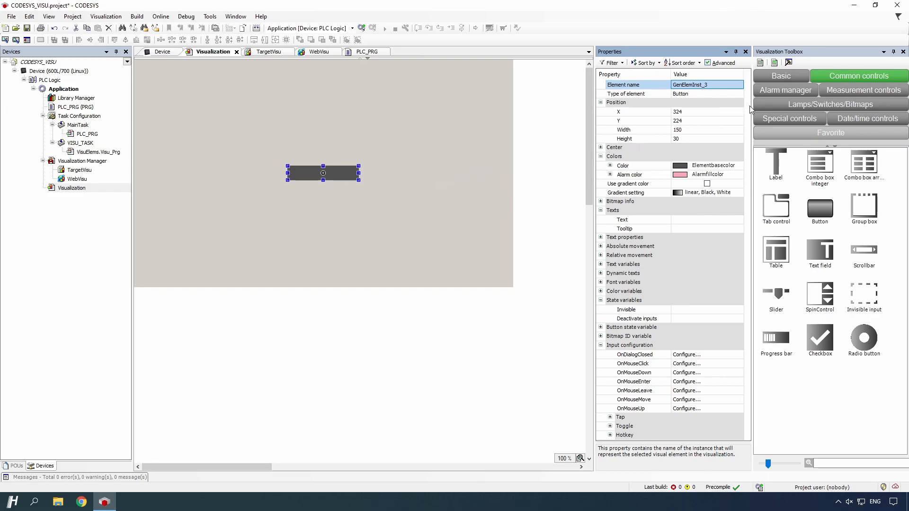
# - Place two 70 by 70 push switches, one on each side of the button, at about X 499, Y 203 and X 222, Y 202
pyautogui.click(767, 103)
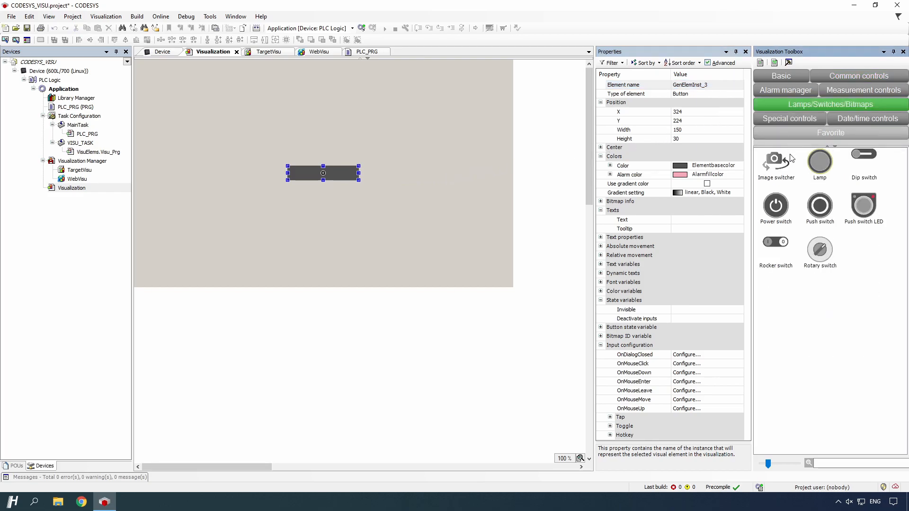
pyautogui.moveTo(820, 208); pyautogui.dragTo(388, 173)
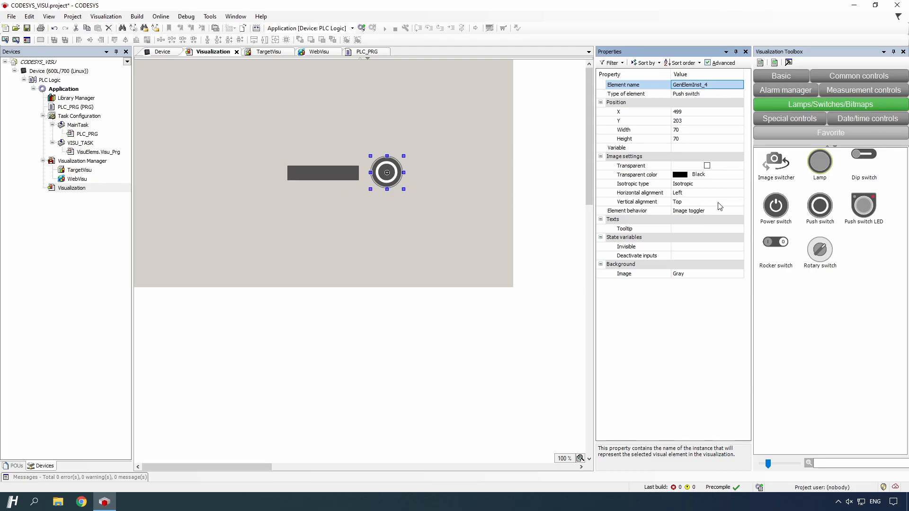
pyautogui.moveTo(821, 209); pyautogui.dragTo(257, 176)
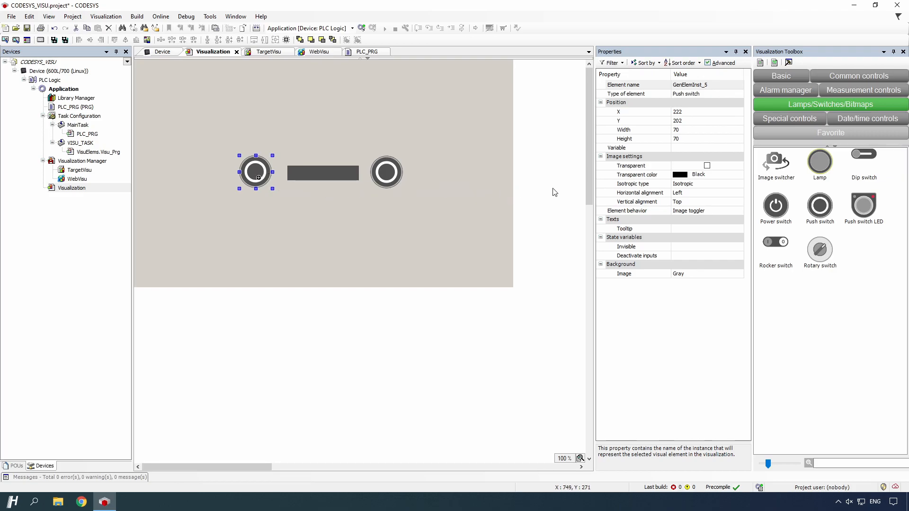
# - Place two 70 by 70 lamps, one above each push switch, at about X 501, Y 94 and X 220, Y 92
pyautogui.moveTo(814, 167); pyautogui.dragTo(388, 116)
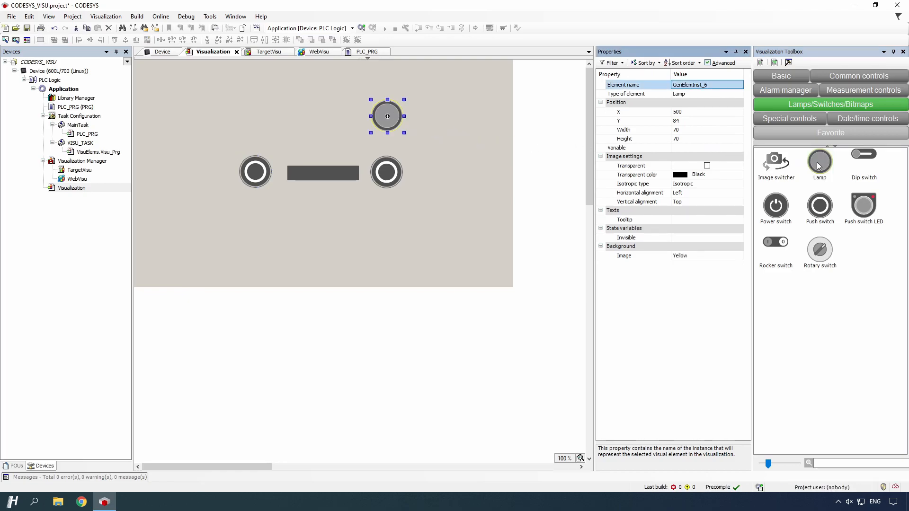
pyautogui.moveTo(822, 166); pyautogui.dragTo(262, 132)
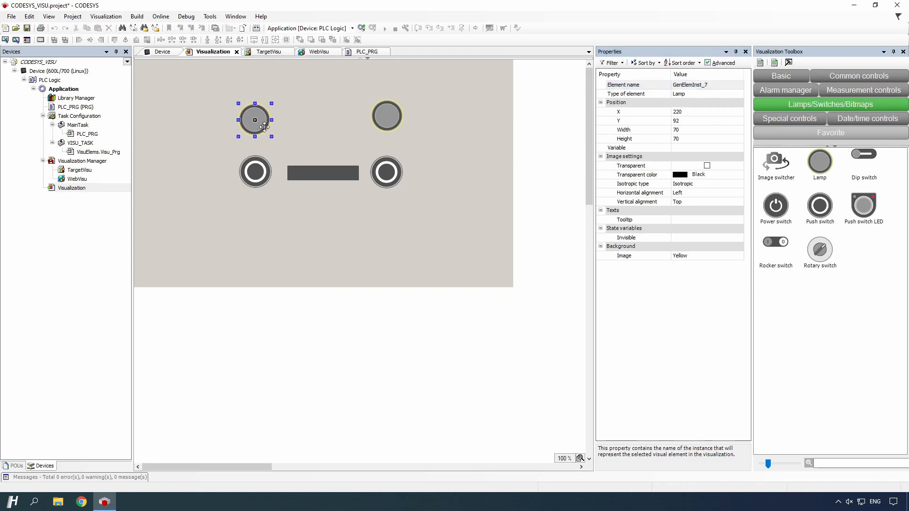
pyautogui.click(386, 124)
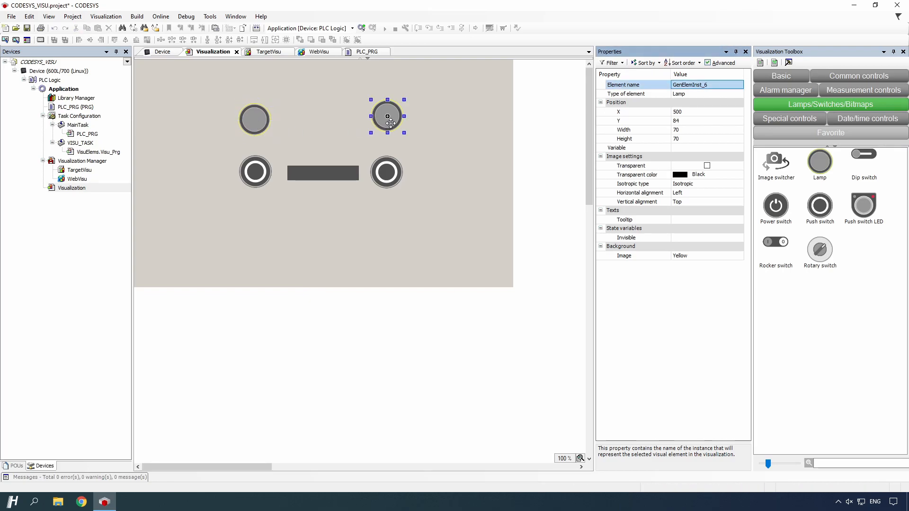
pyautogui.moveTo(392, 127); pyautogui.dragTo(392, 130)
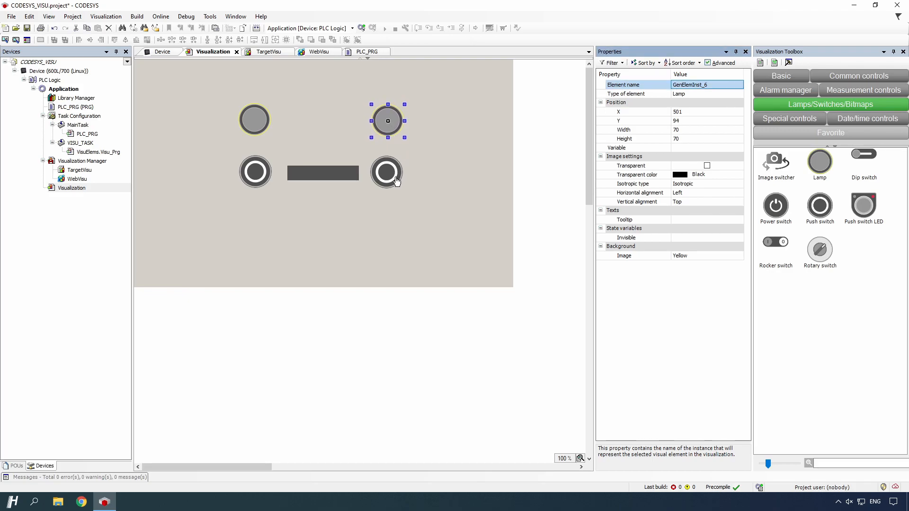
# - Move the left push switch to X 220 so it lines up under the lamp above it
pyautogui.click(395, 177)
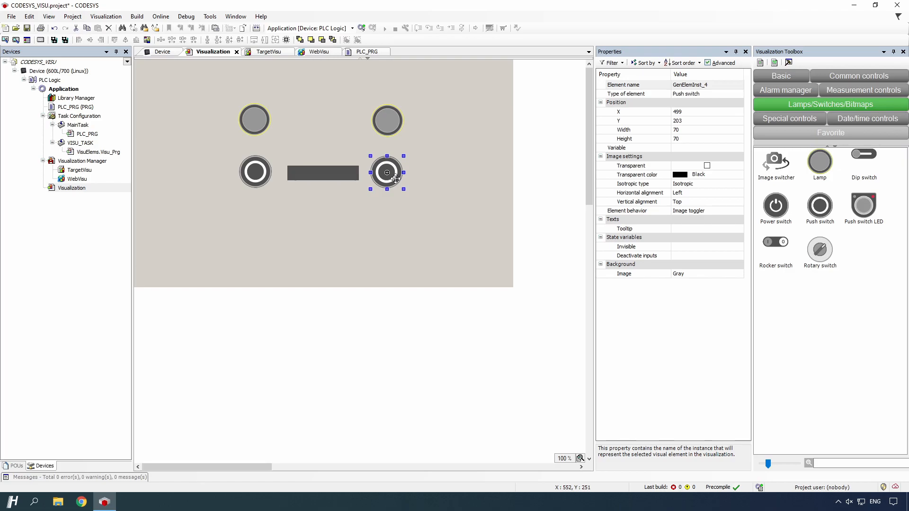
pyautogui.click(262, 175)
pyautogui.moveTo(266, 177); pyautogui.dragTo(268, 177)
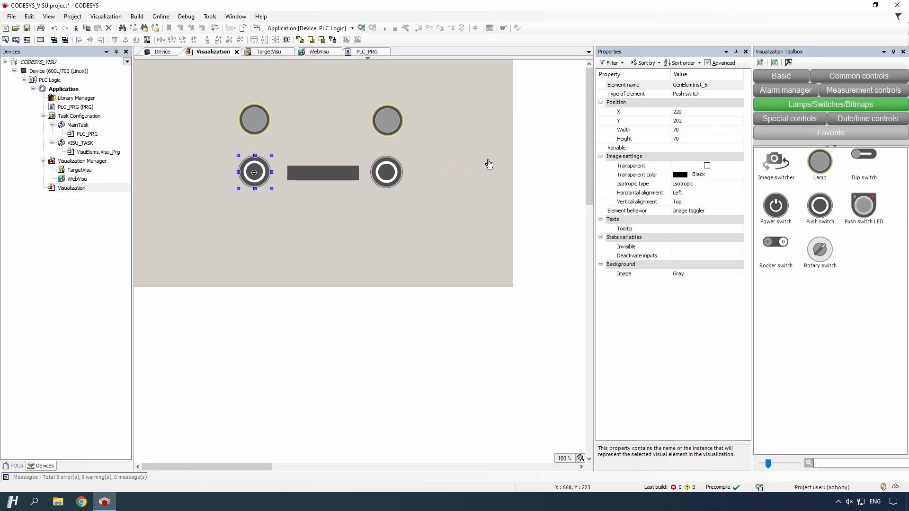
# - Place a 150 by 30 text field above the button, between the two lamps, at about X 324, Y 144
pyautogui.click(775, 79)
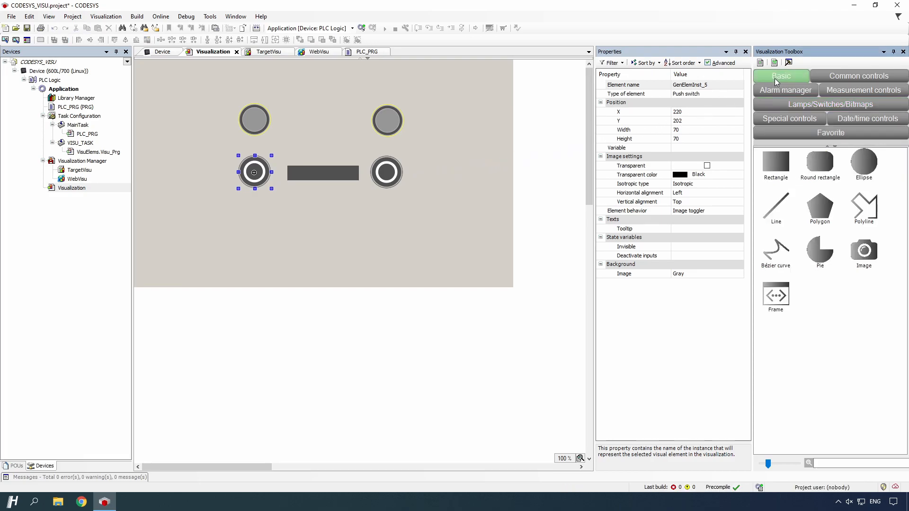
pyautogui.click(838, 77)
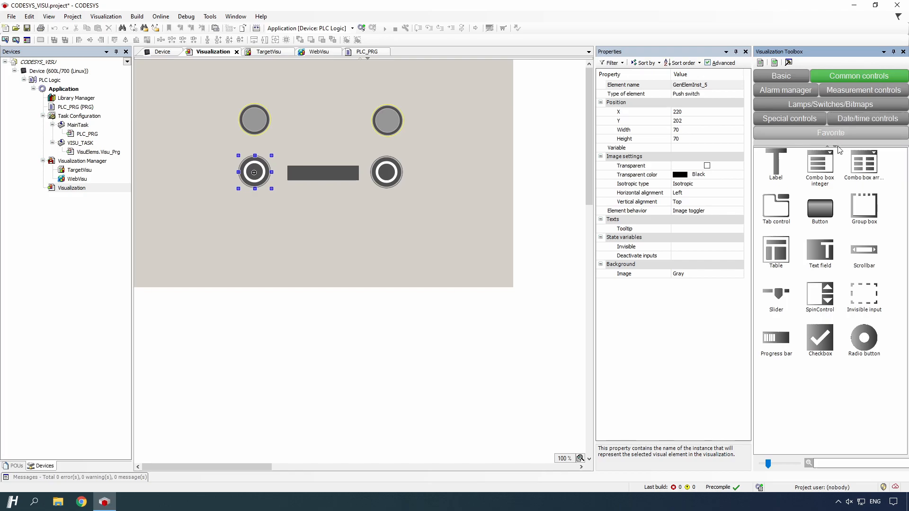
pyautogui.moveTo(825, 248); pyautogui.dragTo(321, 120)
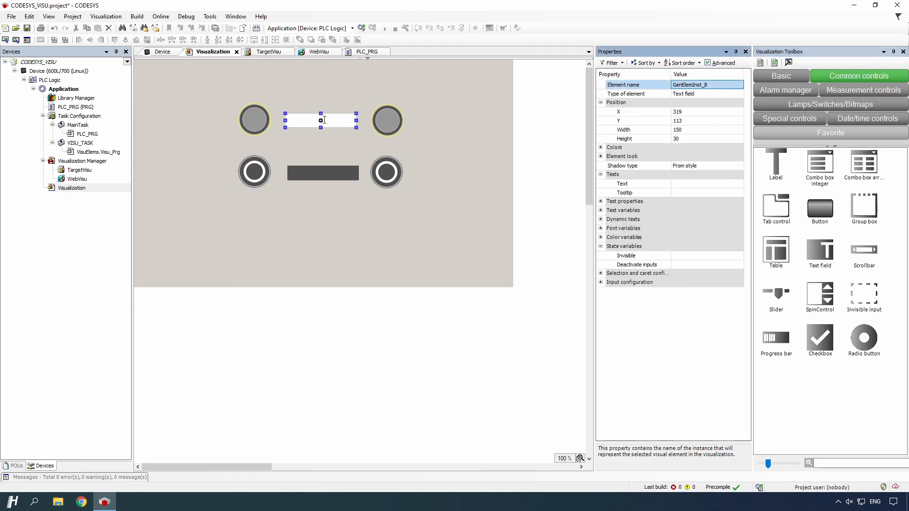
pyautogui.moveTo(327, 118); pyautogui.dragTo(330, 136)
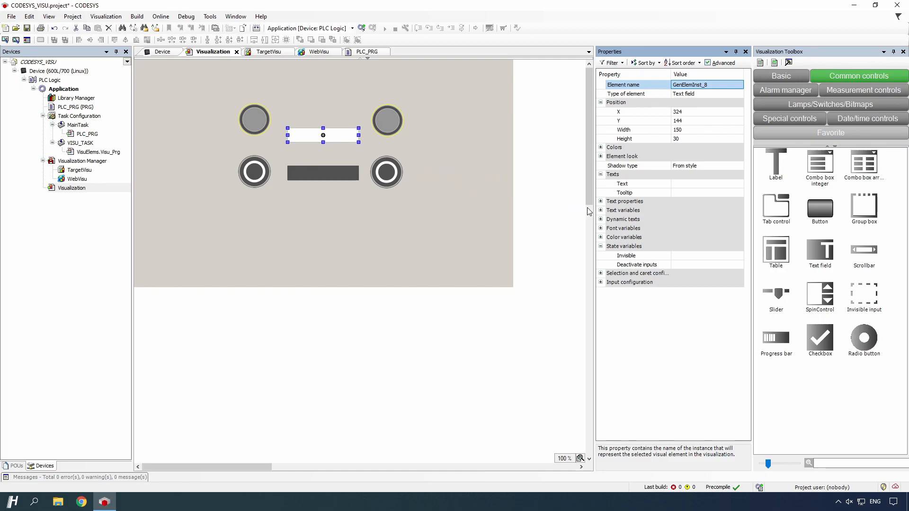
# - Assign PLC_PRG.iCounter as the text variable of the text field
pyautogui.click(600, 210)
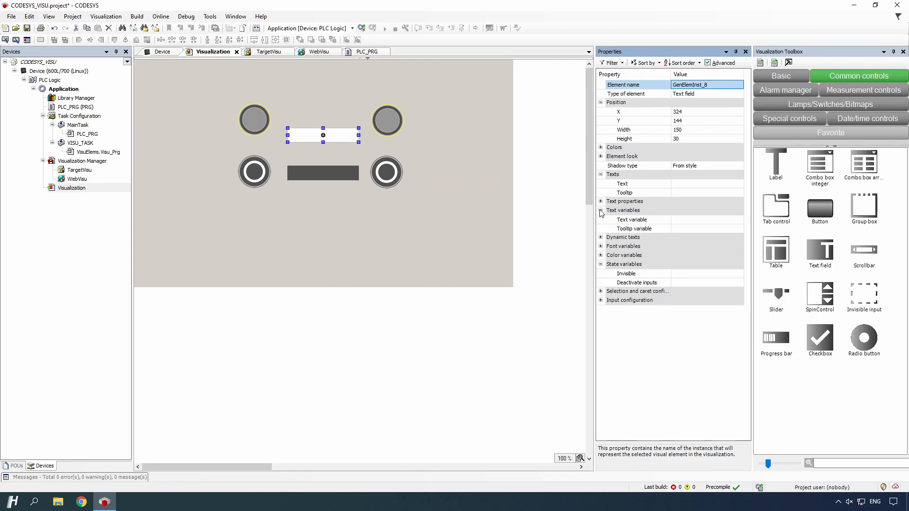
pyautogui.click(686, 221)
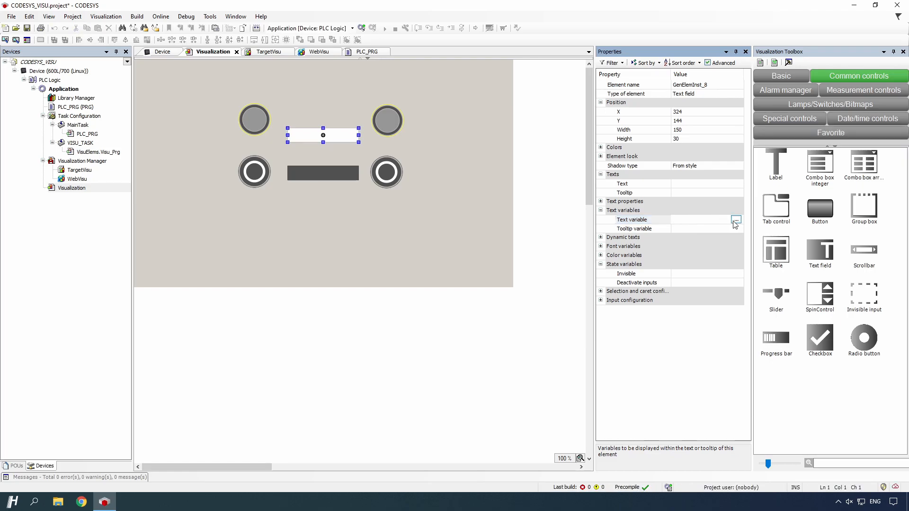
pyautogui.click(736, 221)
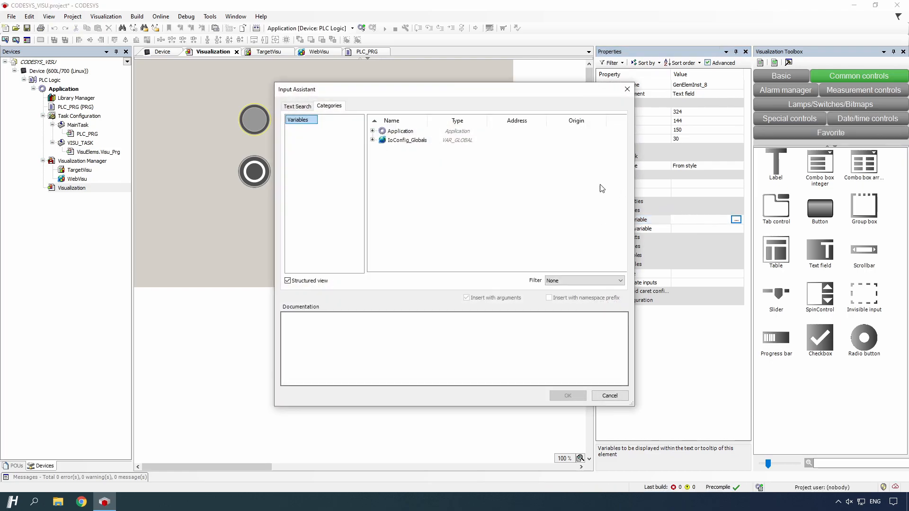
pyautogui.click(373, 133)
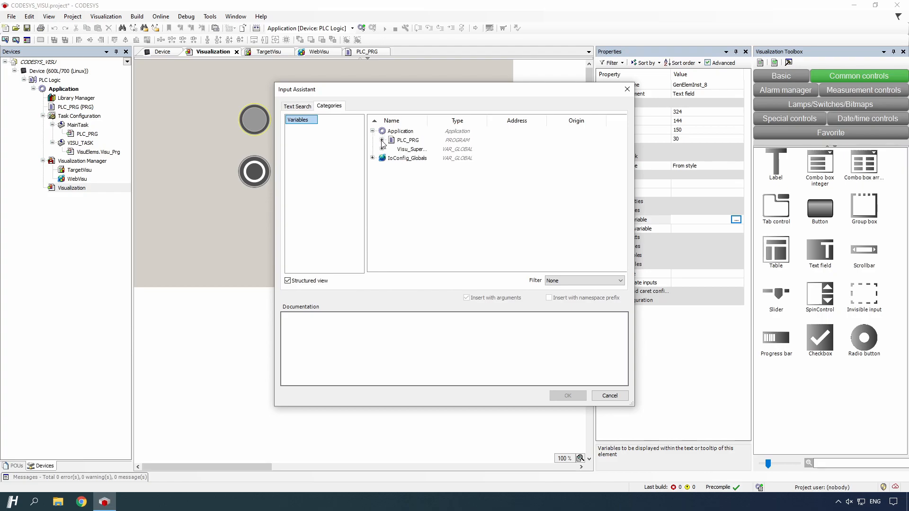
pyautogui.click(382, 140)
pyautogui.click(406, 150)
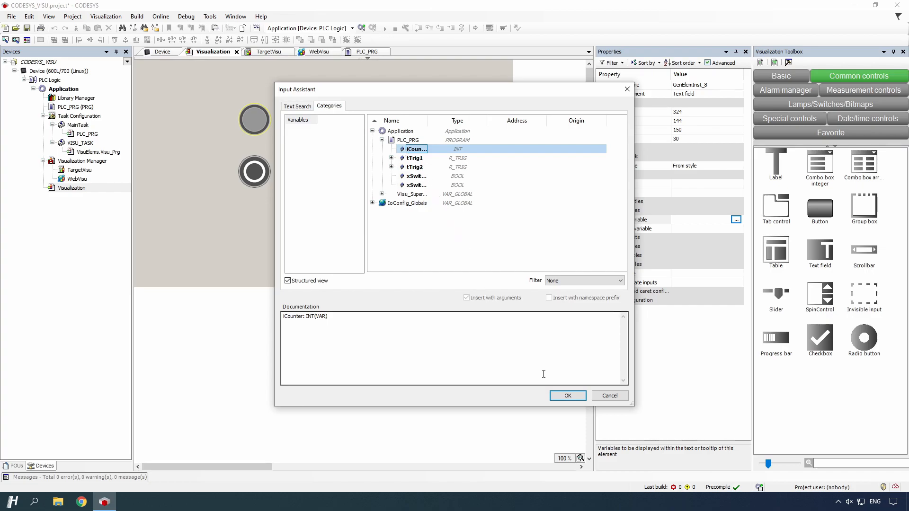
pyautogui.click(568, 396)
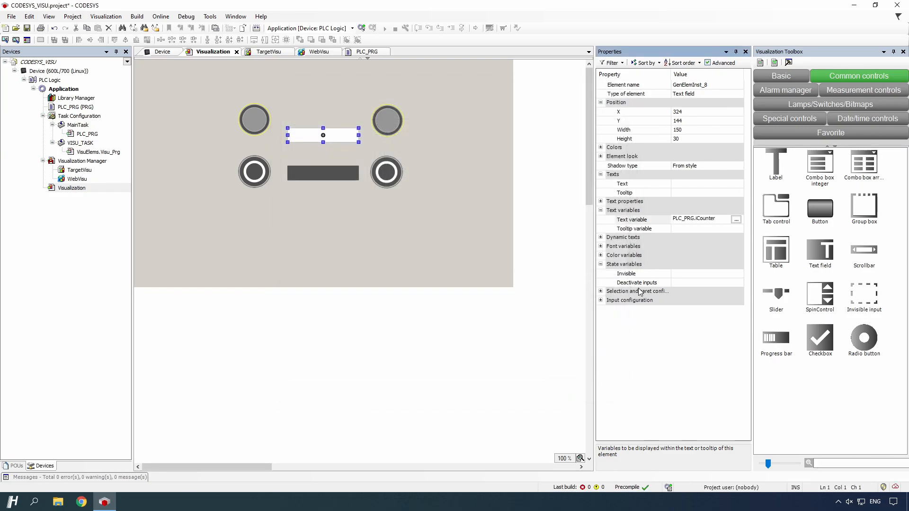
# - Set the text field's text to "Counter = %i"
pyautogui.click(693, 185)
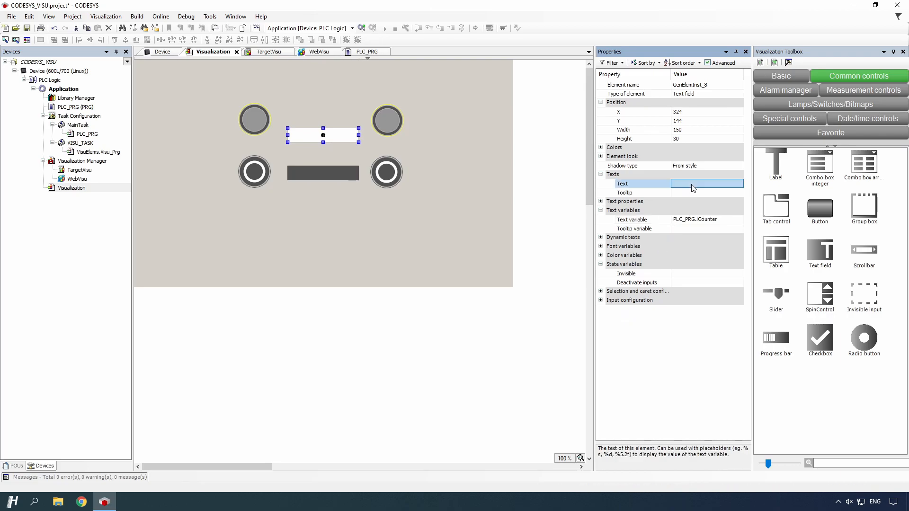
pyautogui.click(693, 185)
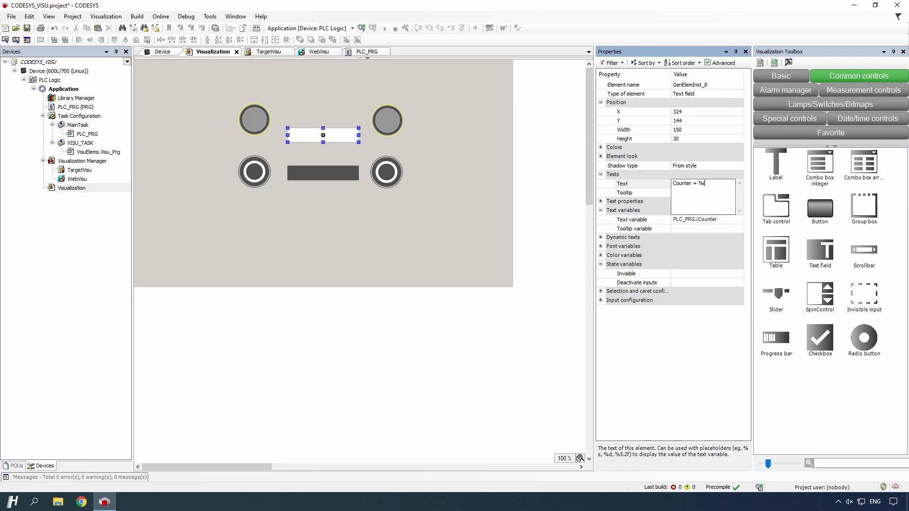
pyautogui.press('Return')
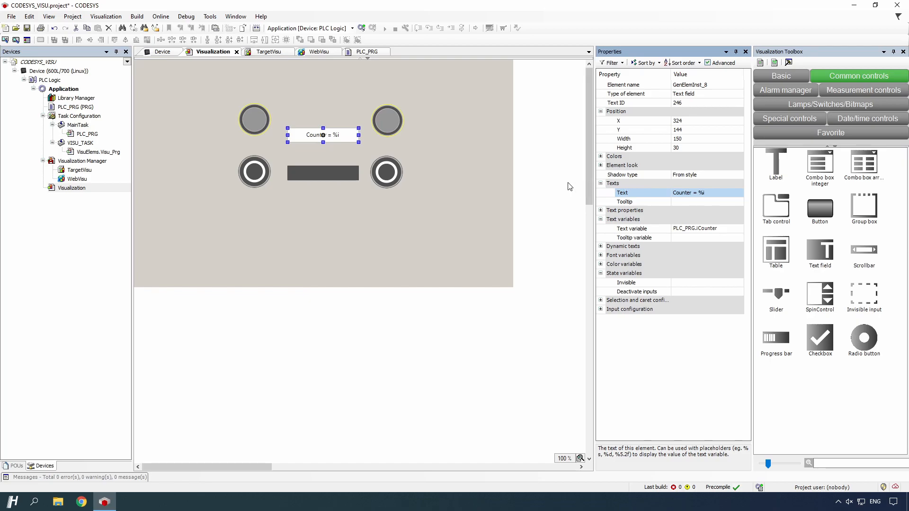
# - Assign the variable PLC_PRG.xSwitch1 to the left push switch
pyautogui.click(258, 168)
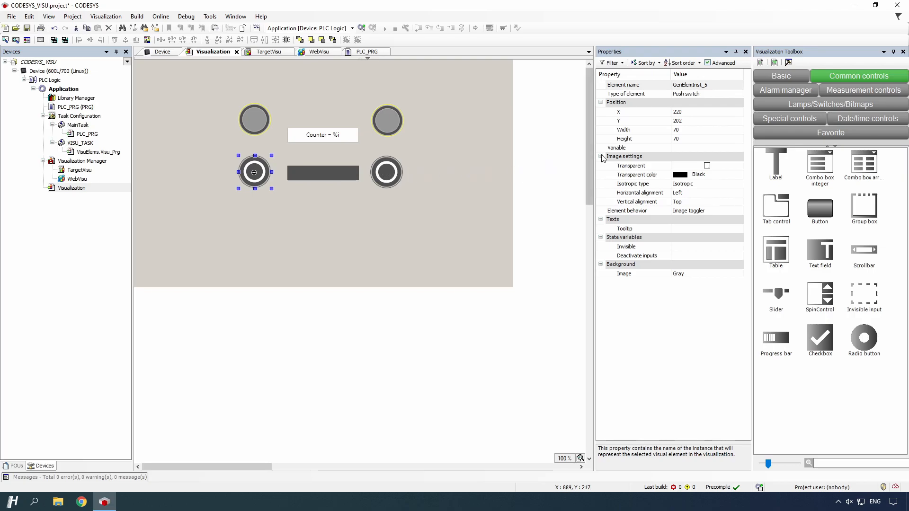
pyautogui.click(679, 149)
pyautogui.click(678, 149)
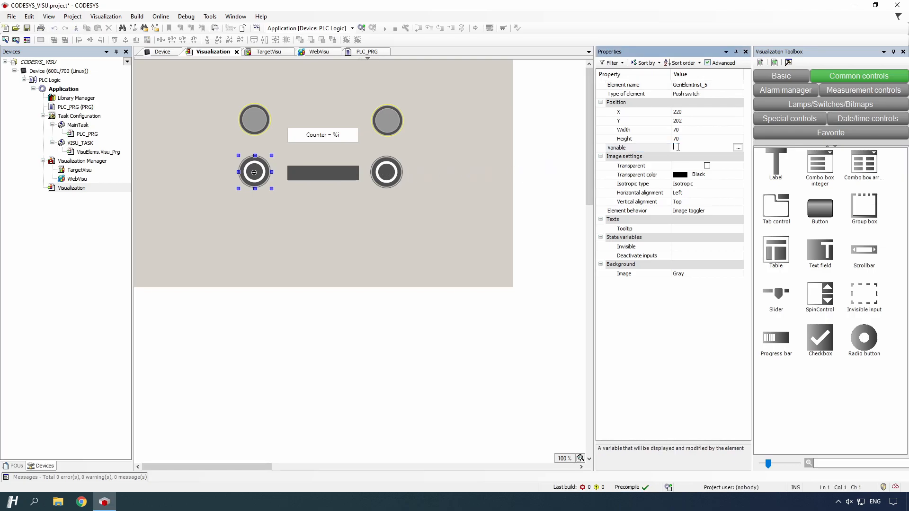
pyautogui.click(737, 148)
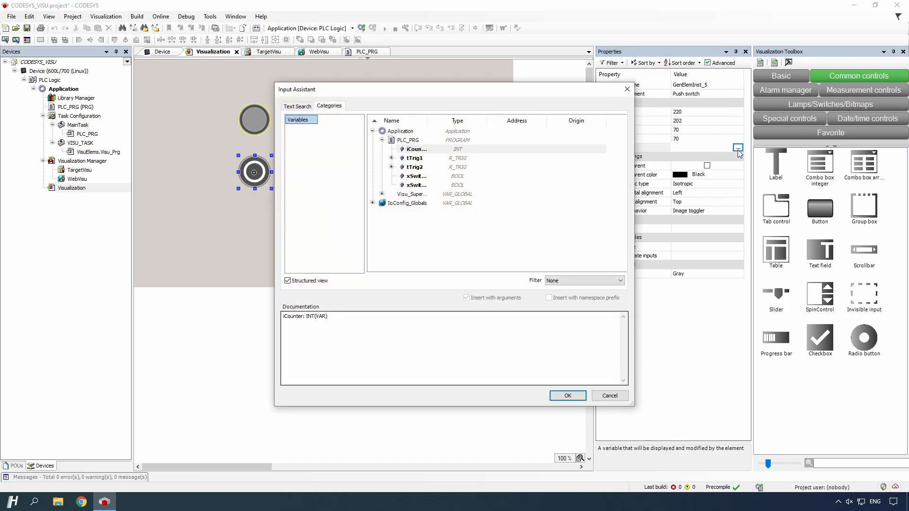
pyautogui.click(420, 177)
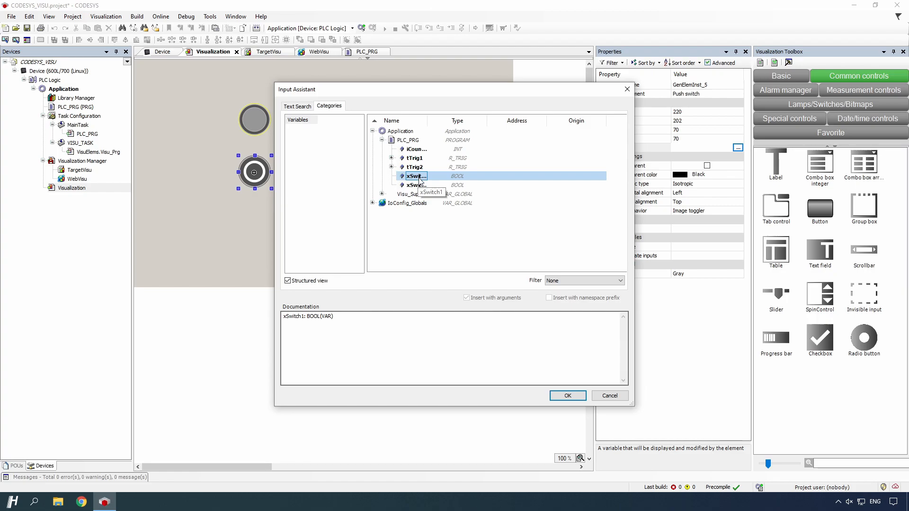
pyautogui.click(568, 396)
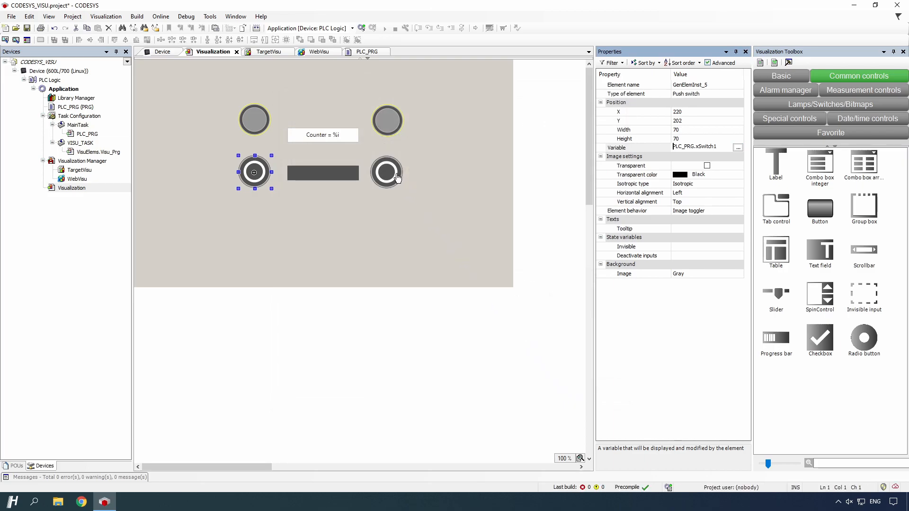
# - Assign the variable PLC_PRG.xSwitch2 to the right push switch
pyautogui.click(397, 178)
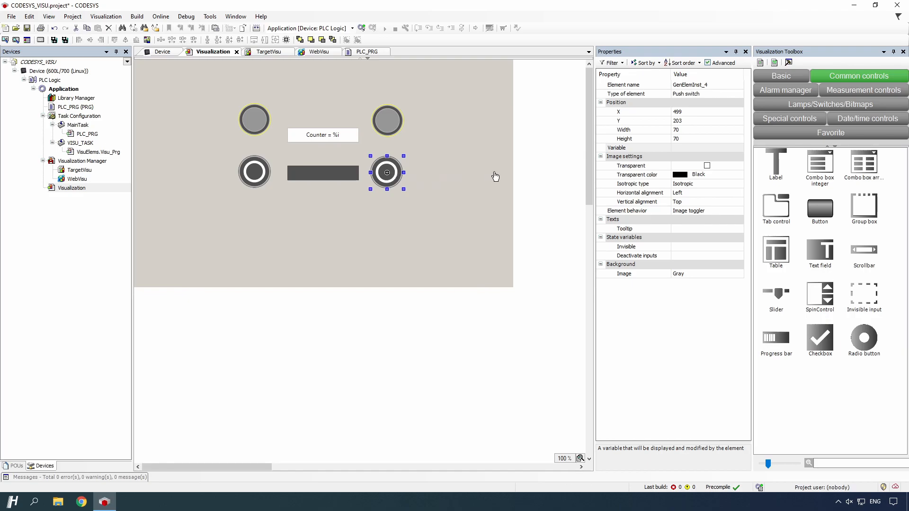
pyautogui.click(685, 149)
pyautogui.click(685, 150)
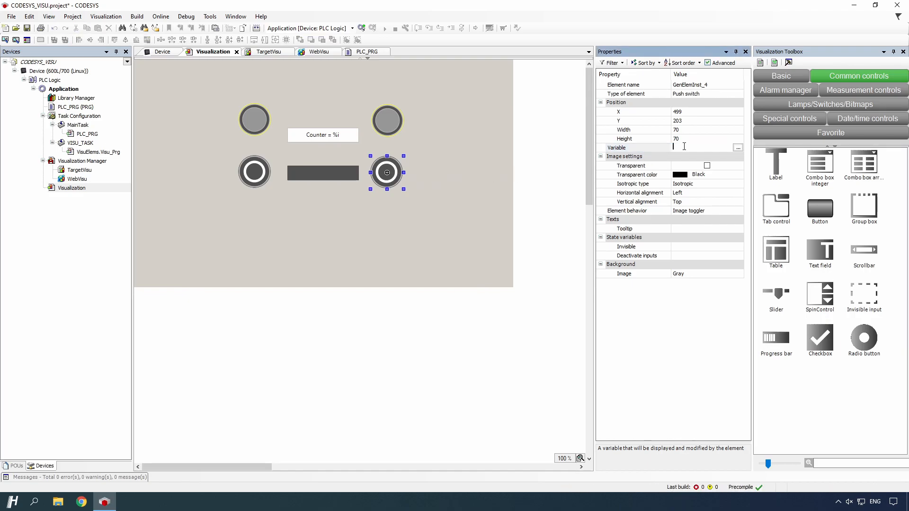
pyautogui.click(738, 148)
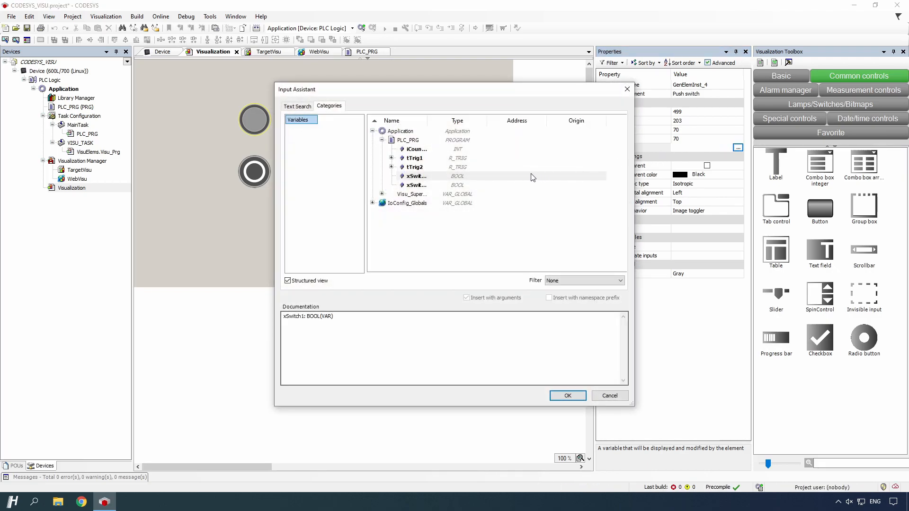
pyautogui.click(458, 185)
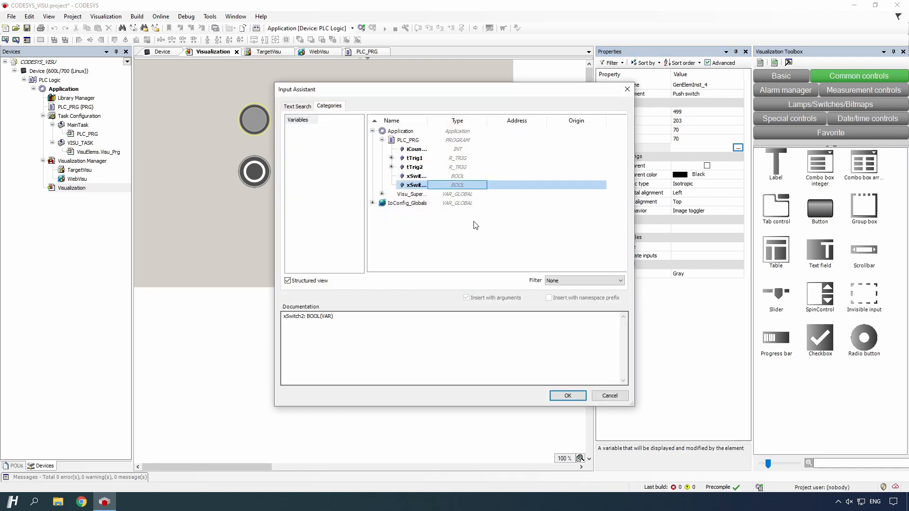
pyautogui.click(574, 398)
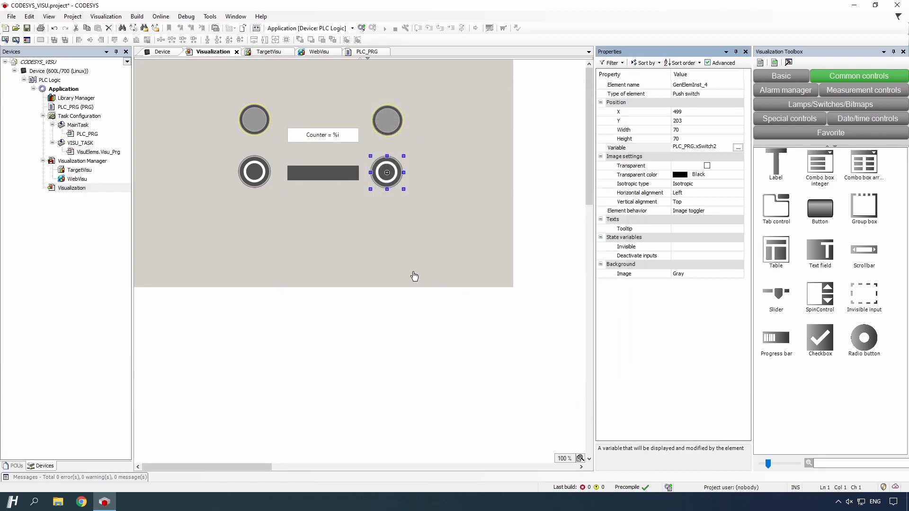
# - Assign the variable PLC_PRG.xSwitch1 to the lamp above the left push switch
pyautogui.click(263, 129)
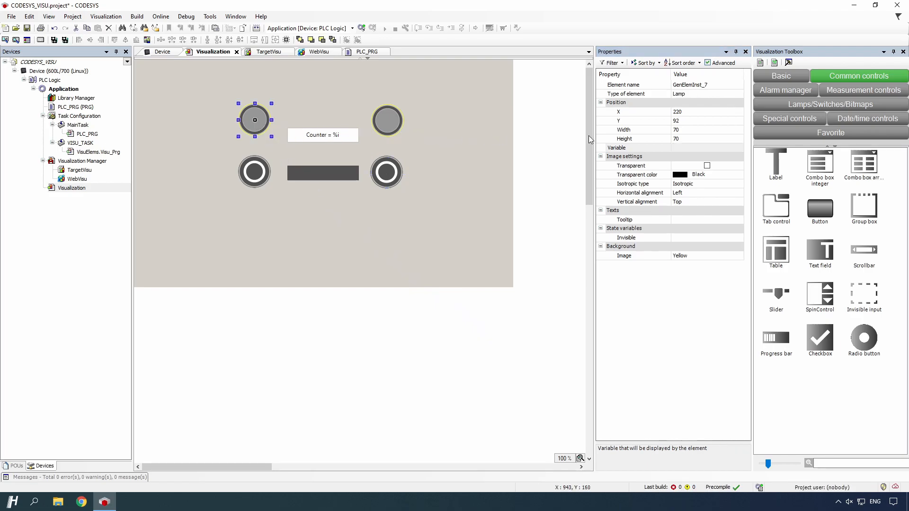
pyautogui.click(686, 148)
pyautogui.click(684, 147)
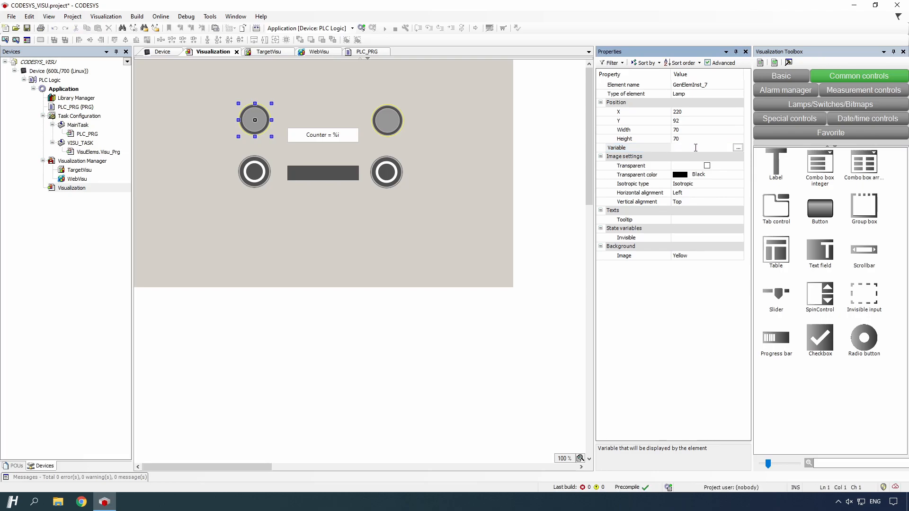
pyautogui.click(739, 148)
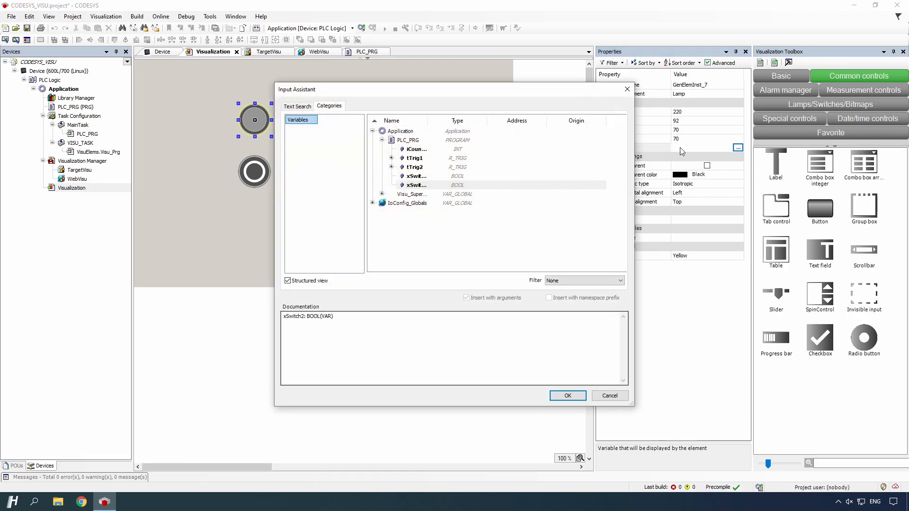
pyautogui.click(410, 177)
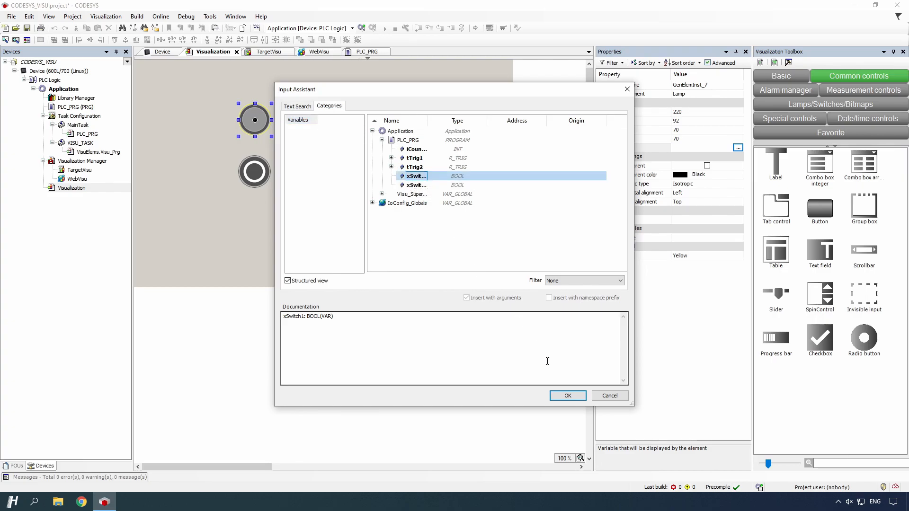
pyautogui.click(576, 402)
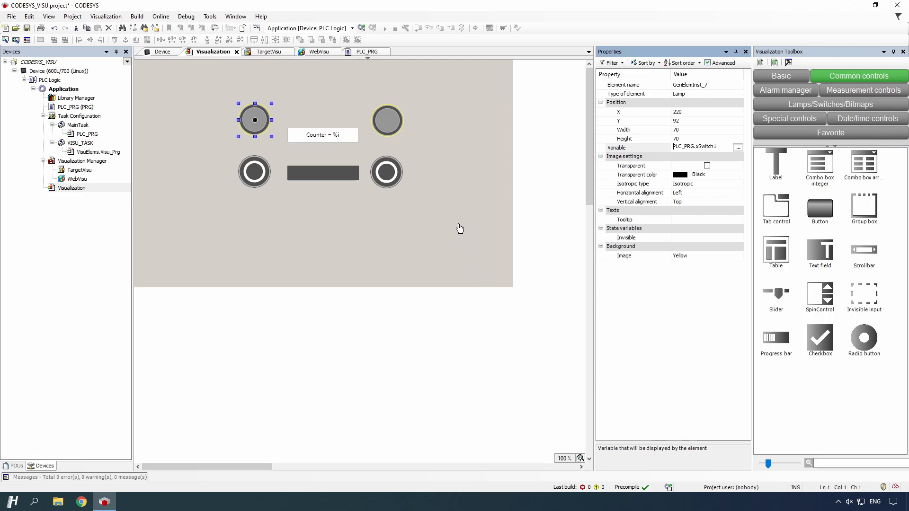
# - Assign the variable PLC_PRG.xSwitch2 to the lamp above the right push switch
pyautogui.click(389, 124)
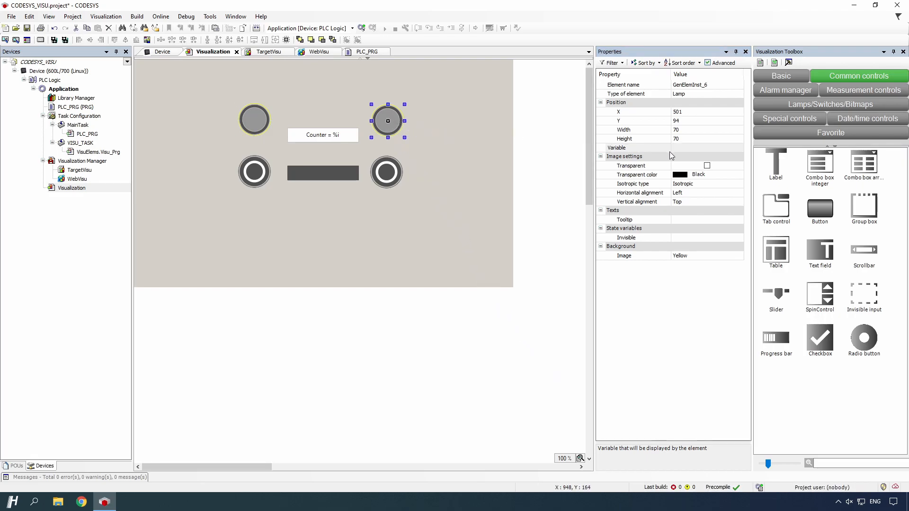
pyautogui.click(697, 151)
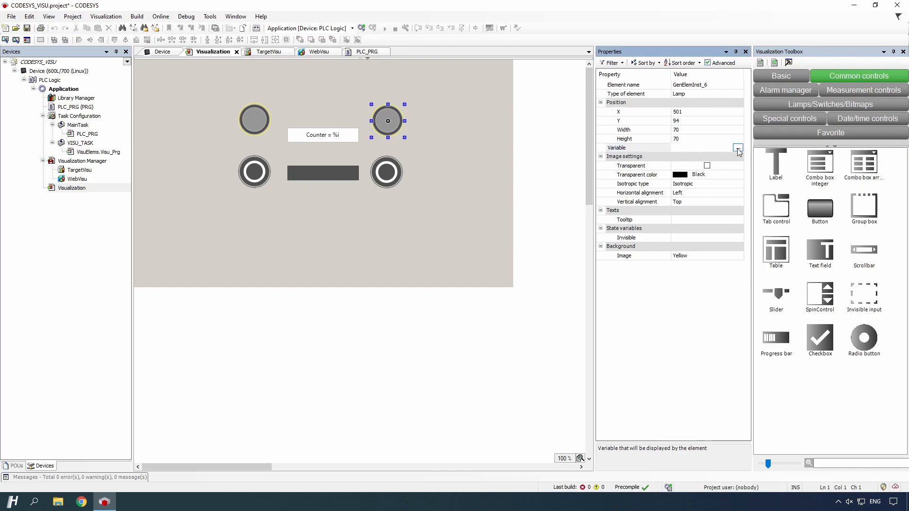
pyautogui.click(738, 147)
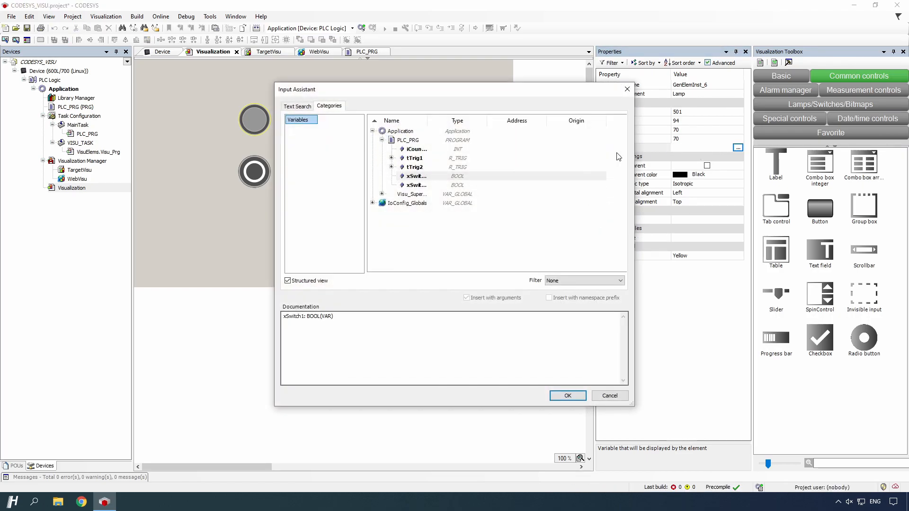
pyautogui.click(418, 188)
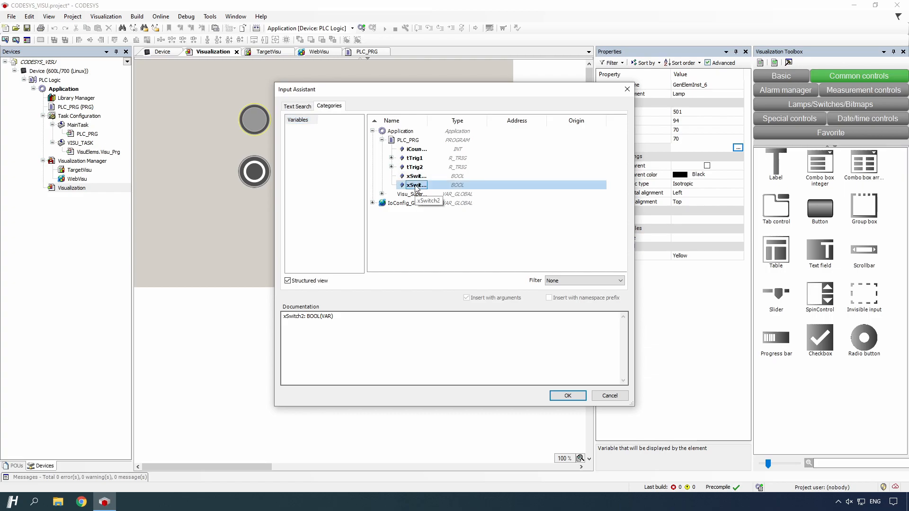
pyautogui.click(569, 396)
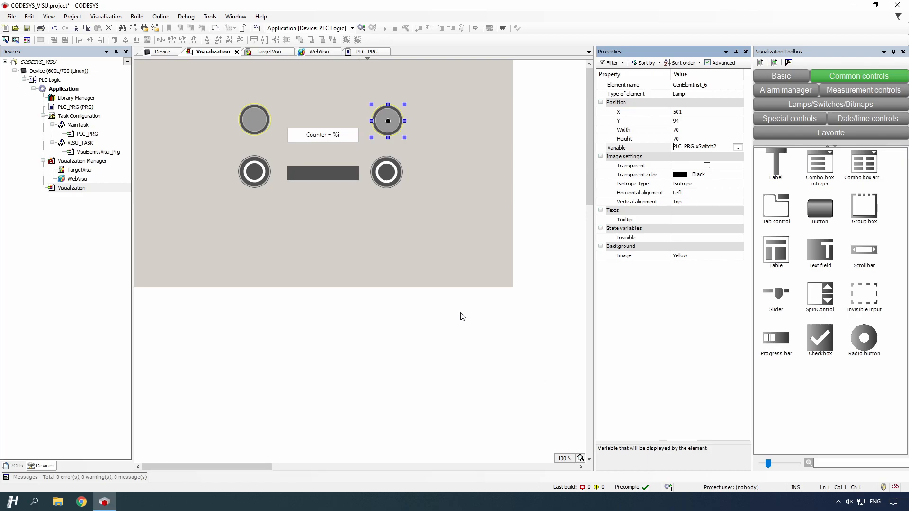
# - Set the text of the button between the two push switches to "RESET"
pyautogui.click(326, 175)
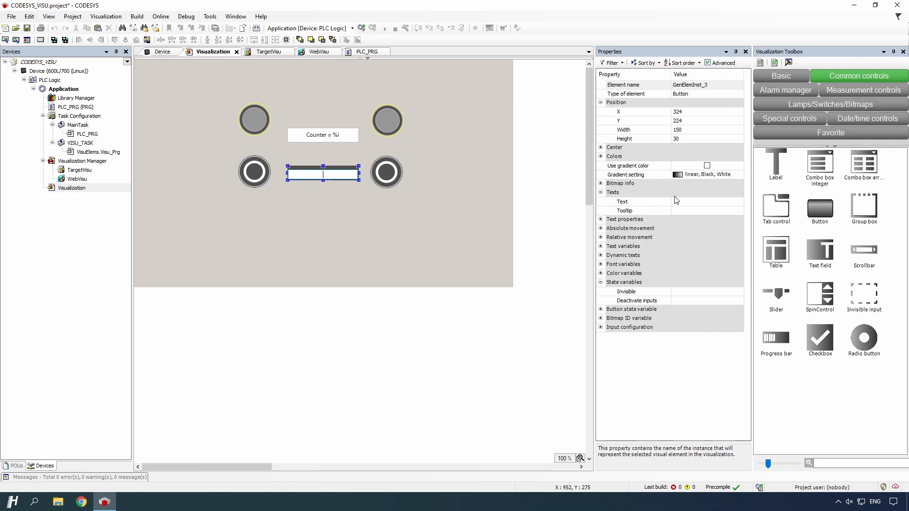
pyautogui.click(688, 201)
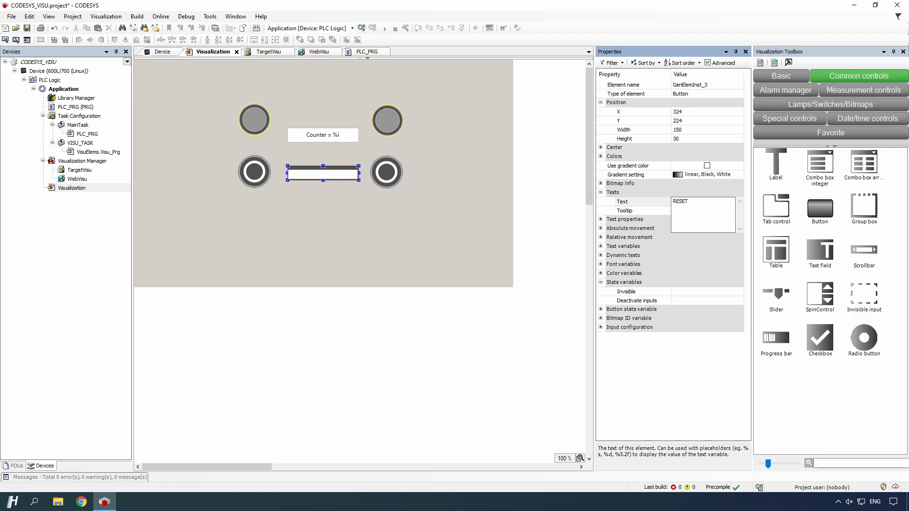
pyautogui.press('Return')
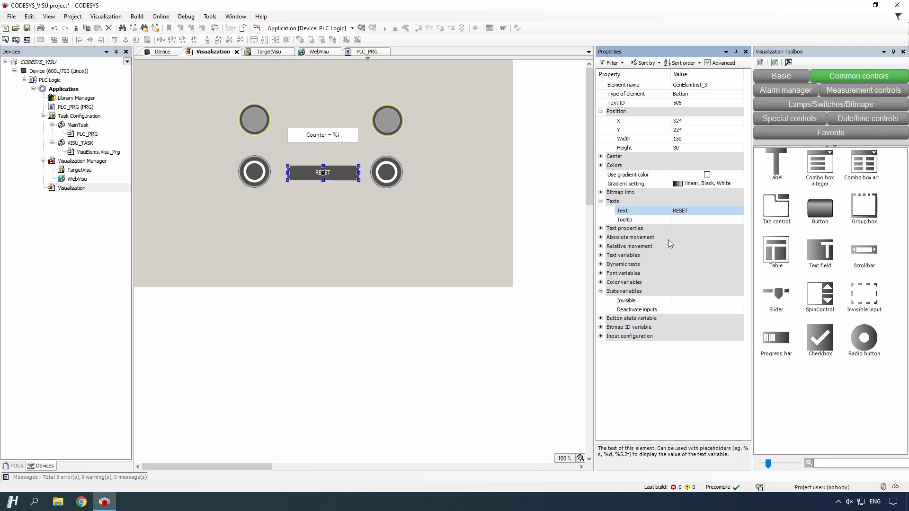
# - Configure the RESET button's OnMouseClick event to execute the ST code "PLC_PRG.iCounter := 0;"
pyautogui.click(600, 337)
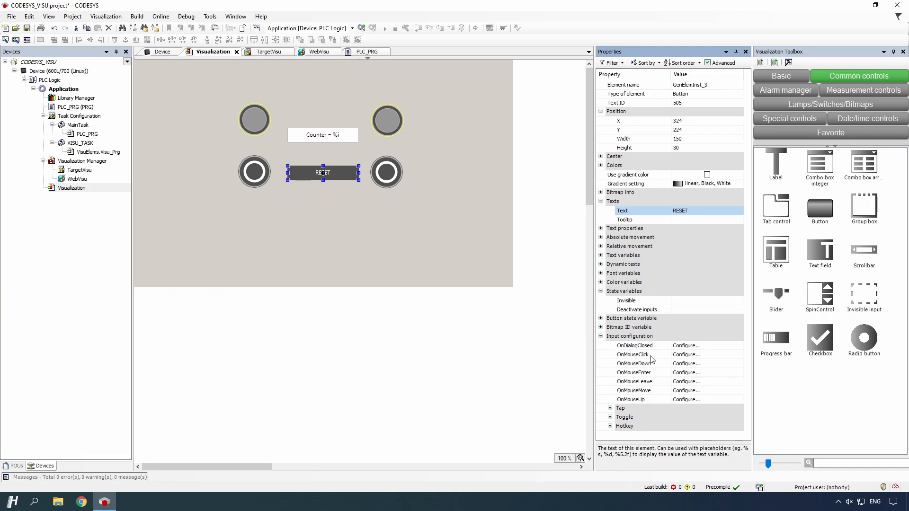
pyautogui.click(679, 356)
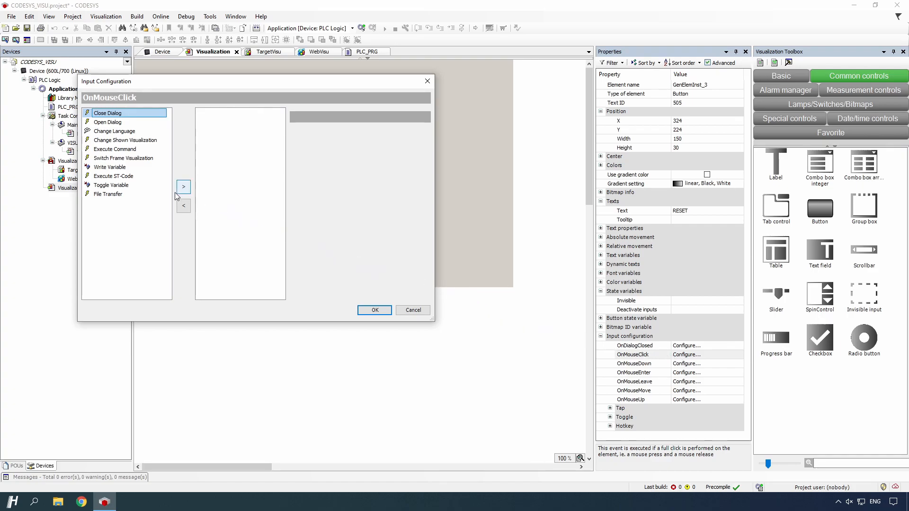
pyautogui.click(131, 179)
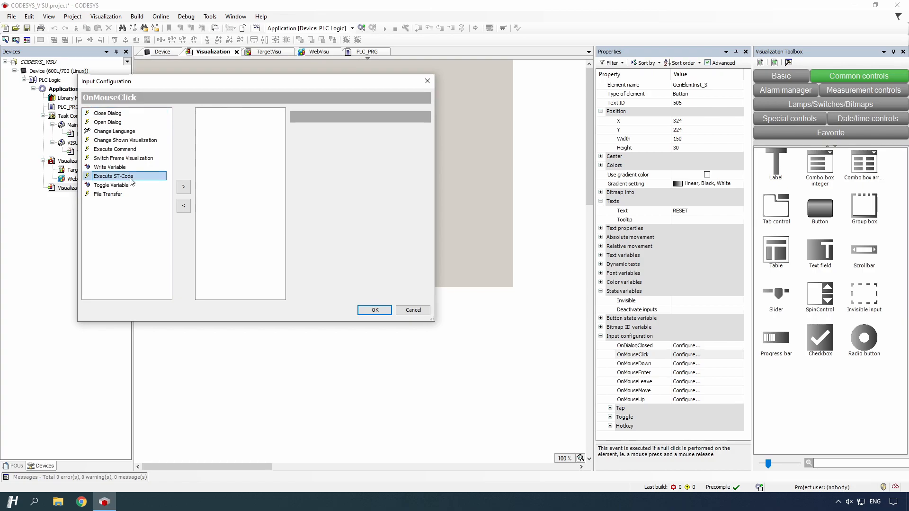
pyautogui.click(183, 188)
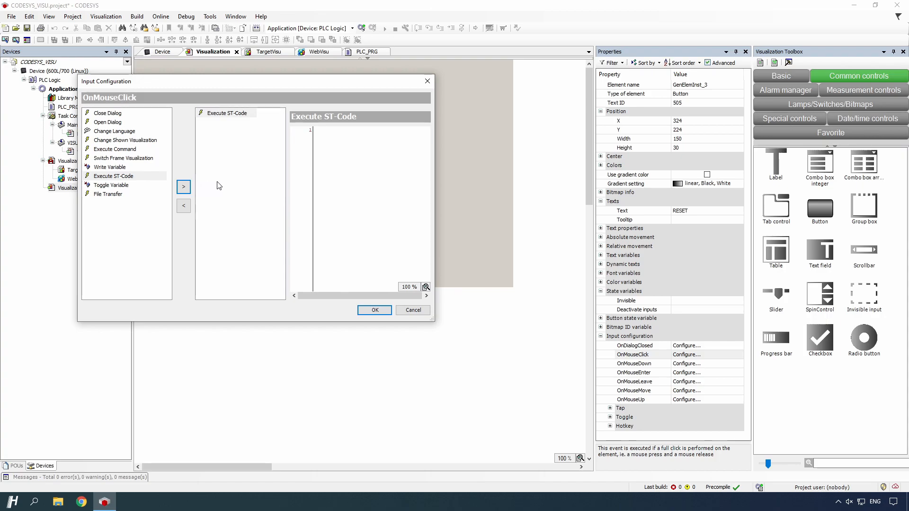
pyautogui.click(331, 146)
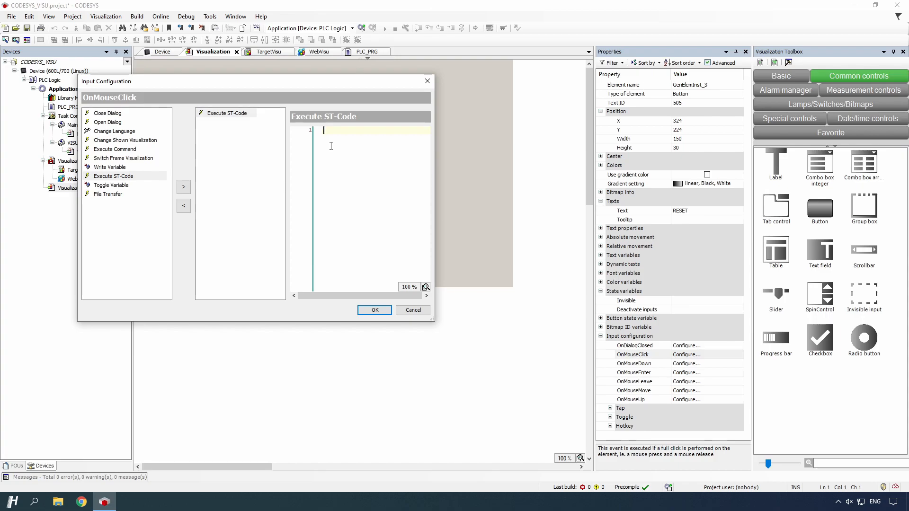
pyautogui.write('PLC_PR')
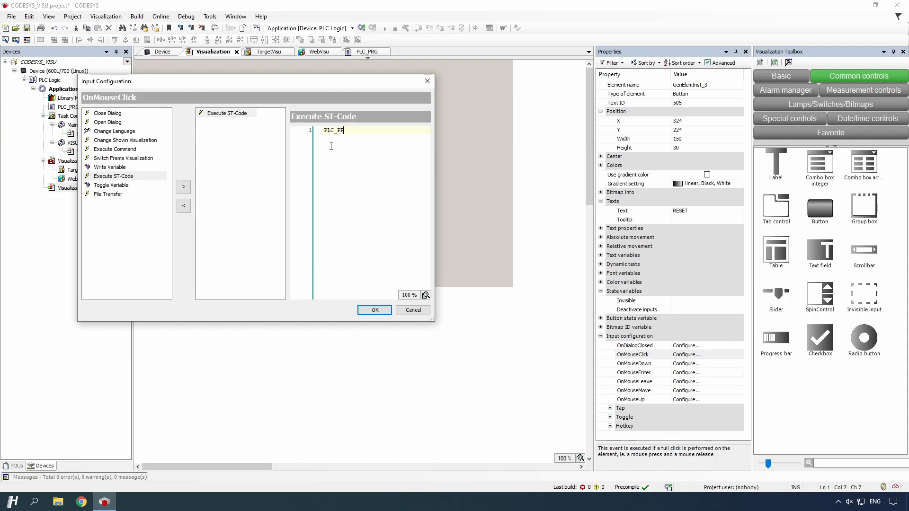
pyautogui.write('G.')
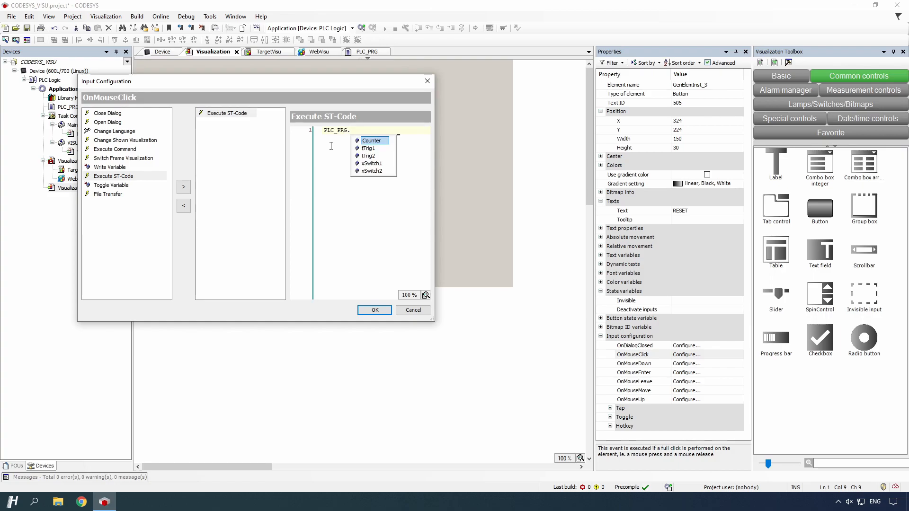
pyautogui.press('Return')
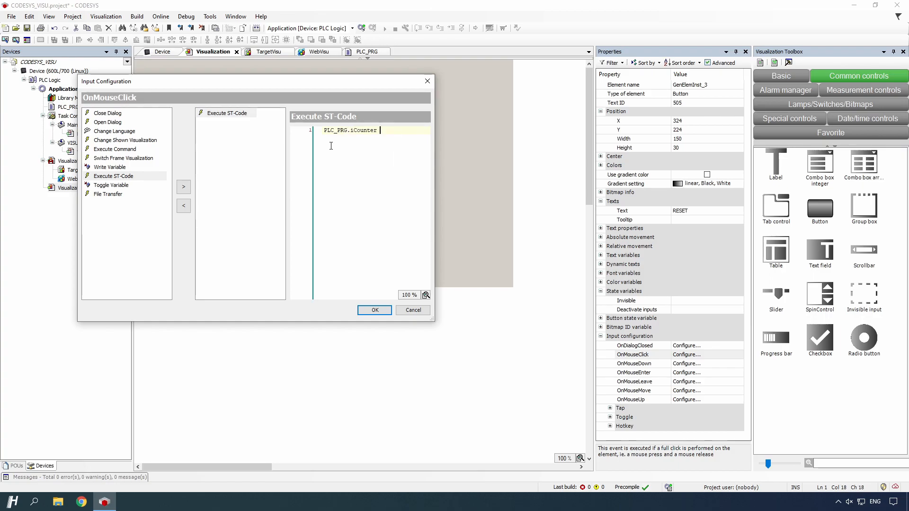
pyautogui.write(':= 0;')
pyautogui.click(376, 311)
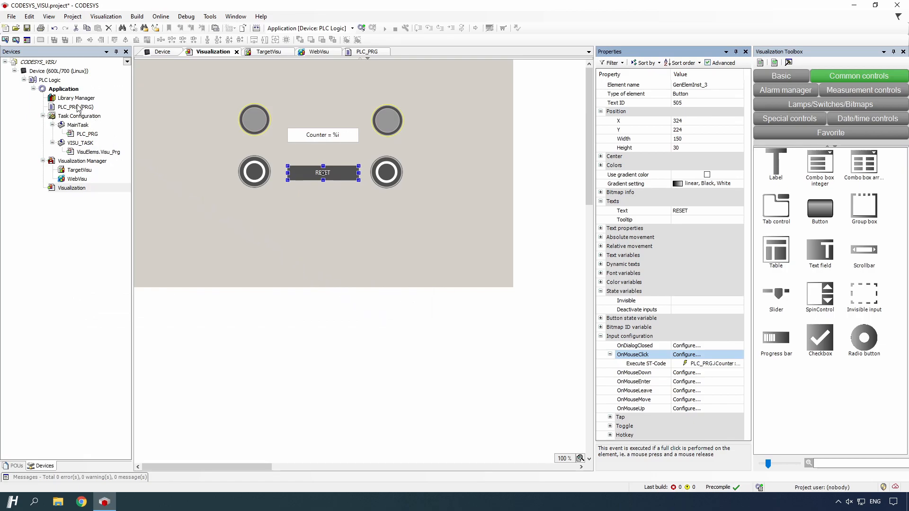
# - Add a new visualization object named Page2 to the Application
pyautogui.click(64, 92)
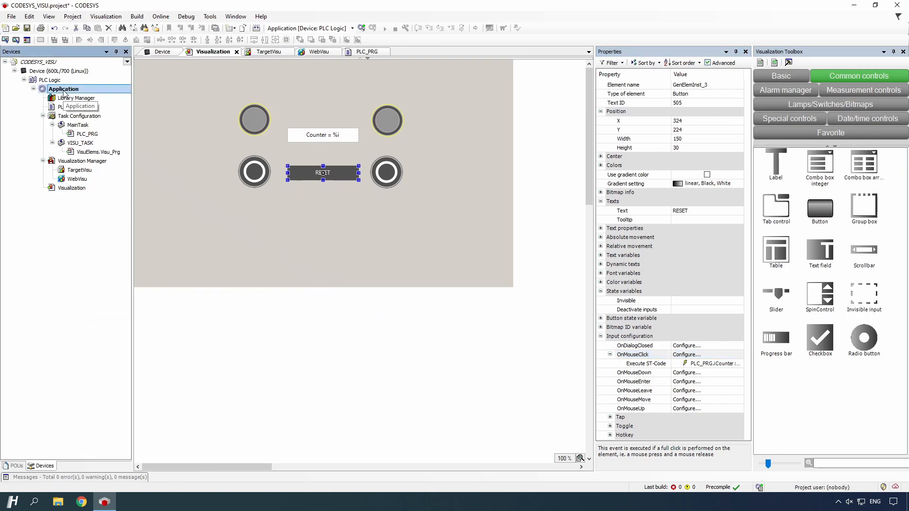
pyautogui.rightClick(64, 91)
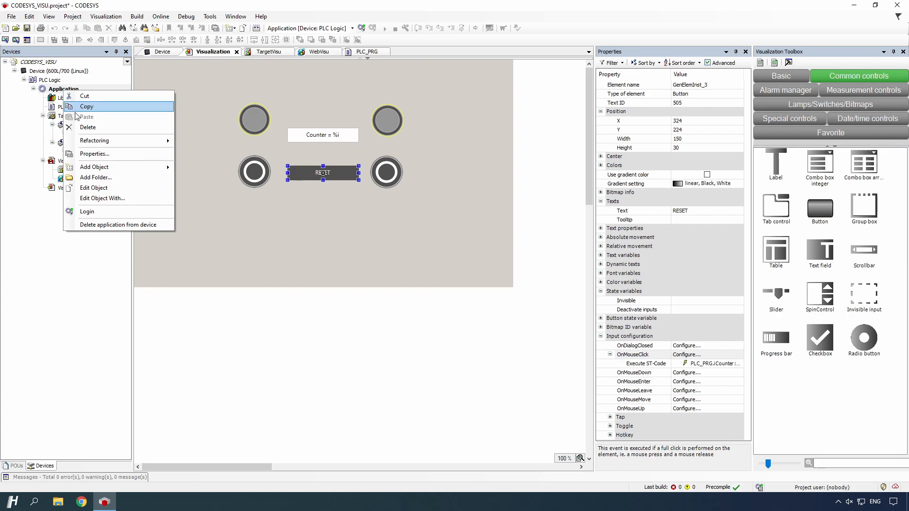
pyautogui.moveTo(86, 172)
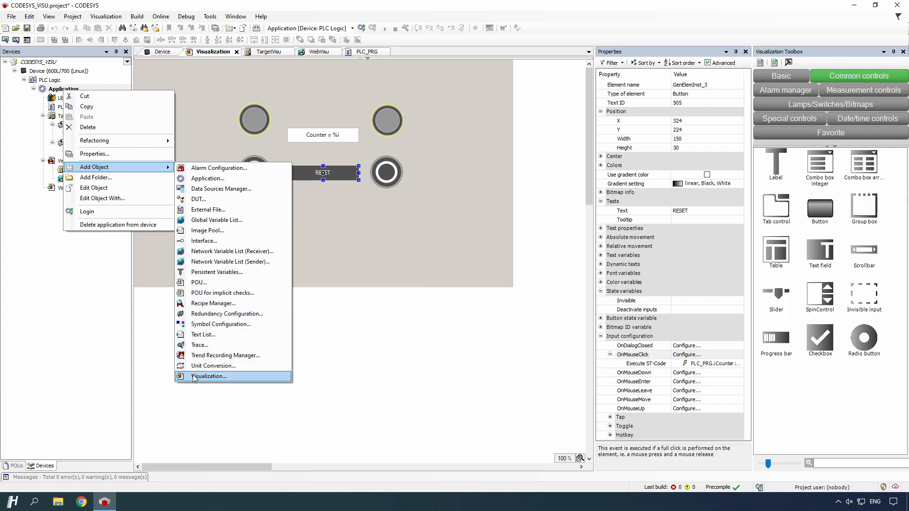
pyautogui.click(208, 377)
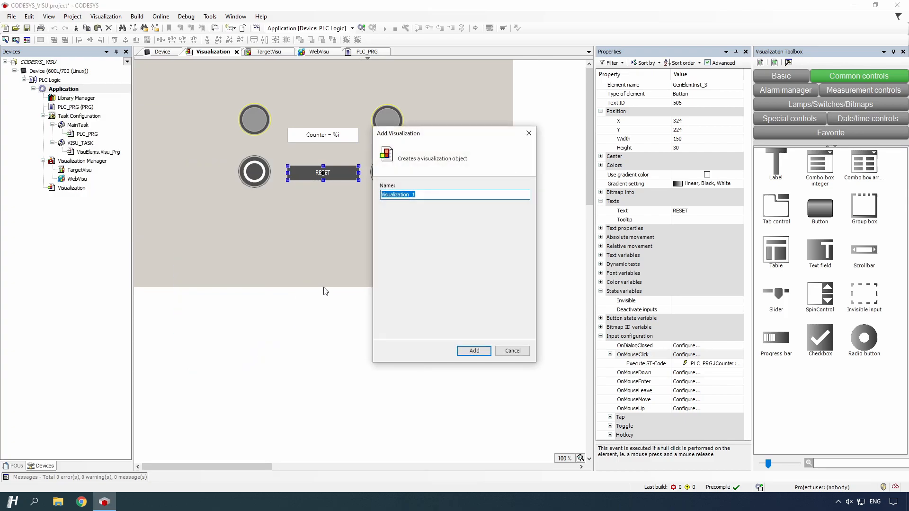
pyautogui.write('Page2')
pyautogui.click(474, 351)
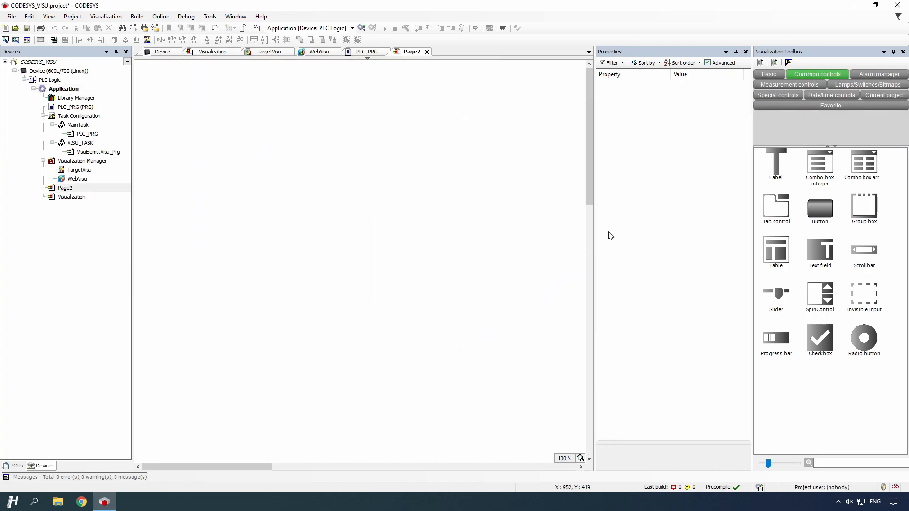
# - Place a rectangle at the origin of Page2 and set its width to 800 and height to 480
pyautogui.click(768, 75)
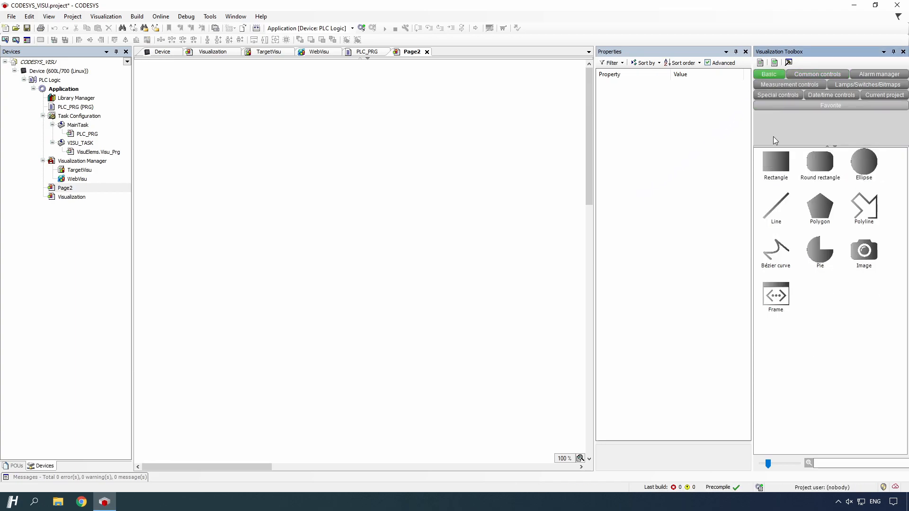
pyautogui.moveTo(776, 166); pyautogui.dragTo(134, 64)
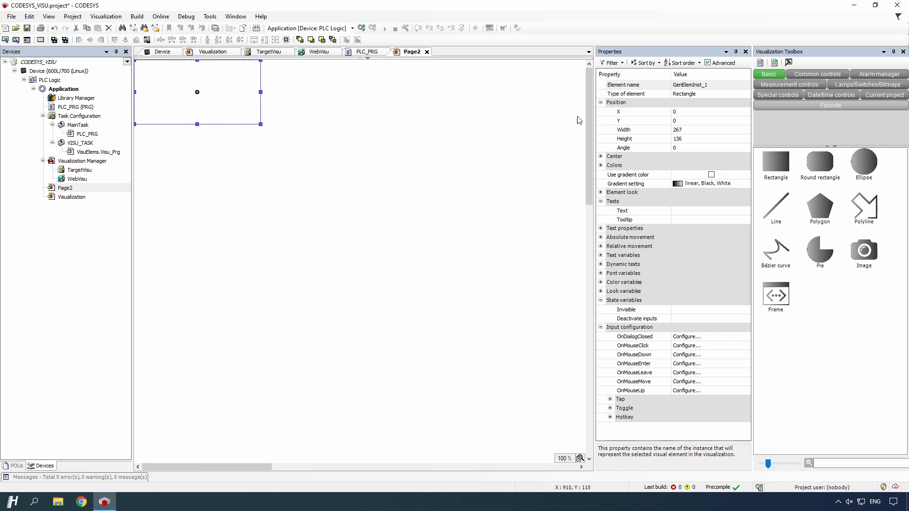
pyautogui.click(691, 133)
pyautogui.write('800')
pyautogui.click(691, 140)
pyautogui.click(692, 140)
pyautogui.write('480')
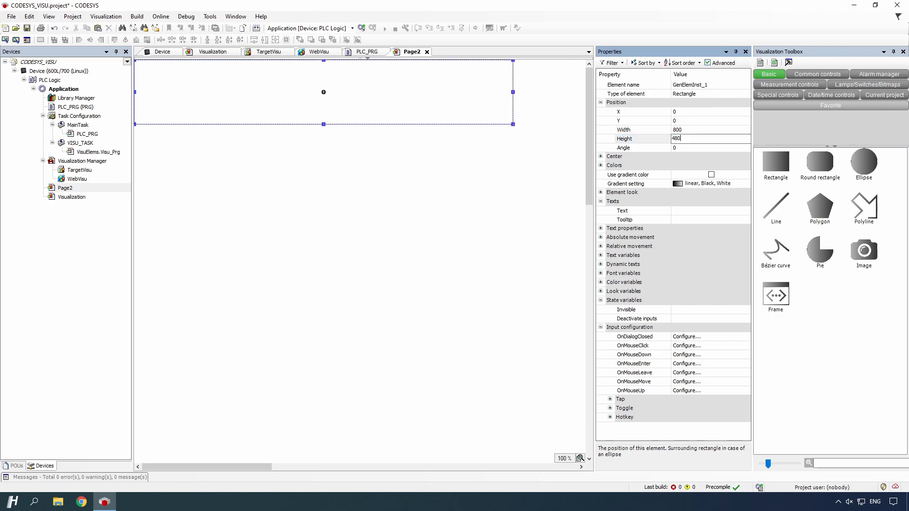
pyautogui.press('Return')
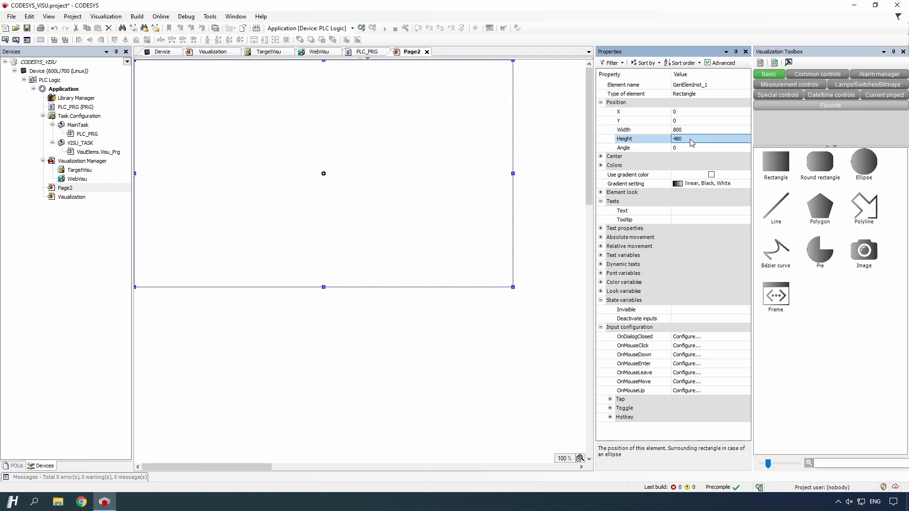
# - Set the normal-state frame color of the Page2 rectangle to Gray
pyautogui.click(601, 165)
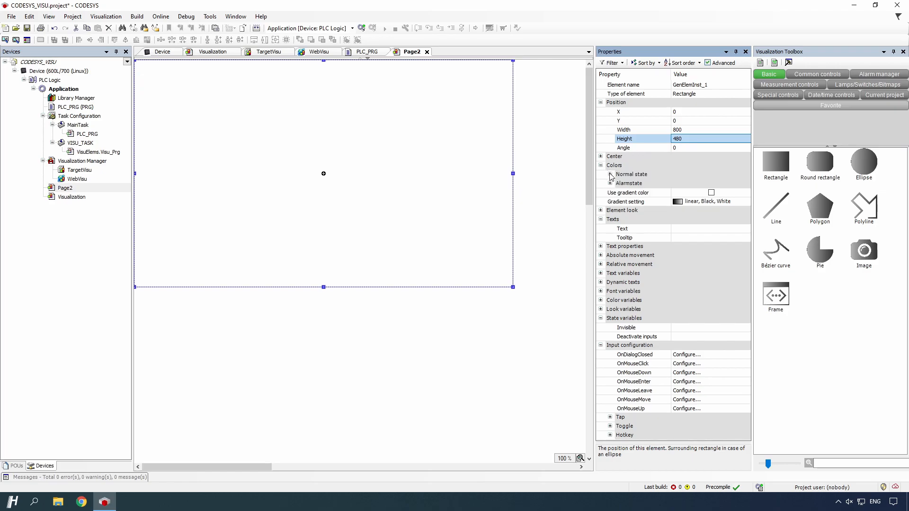
pyautogui.click(610, 175)
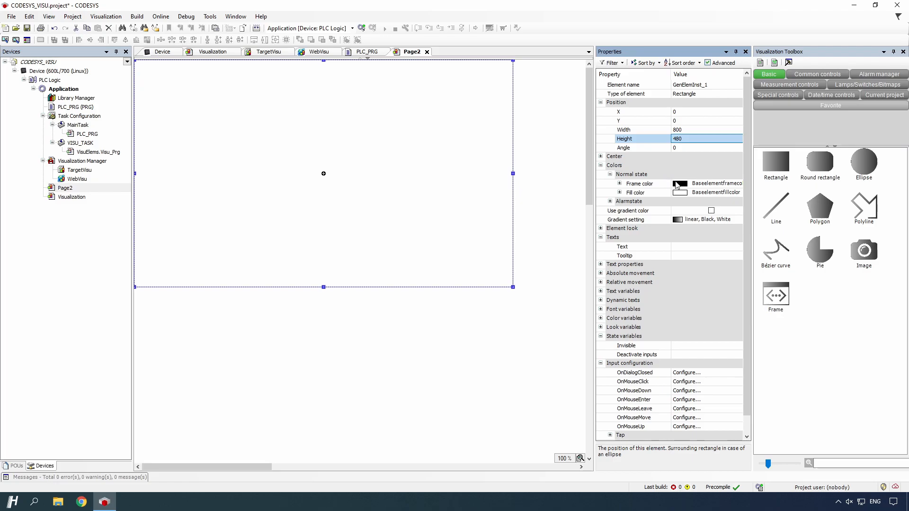
pyautogui.click(711, 186)
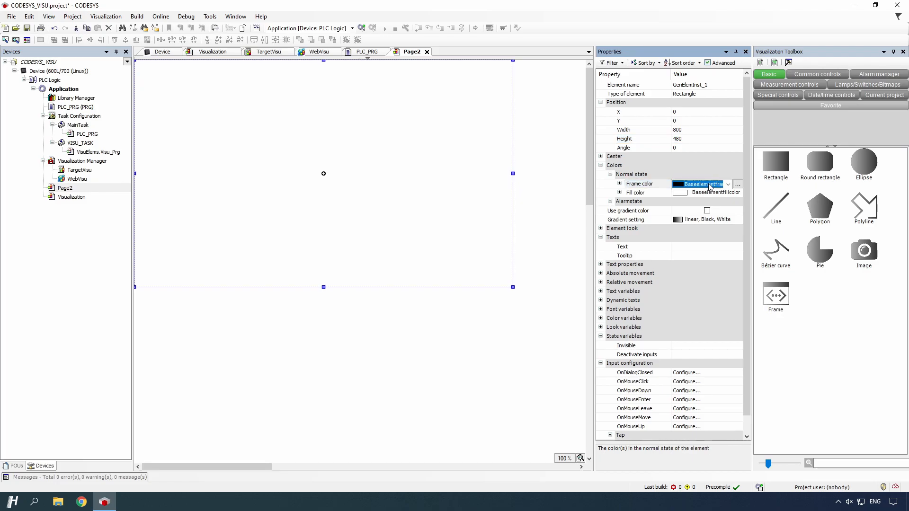
pyautogui.click(728, 184)
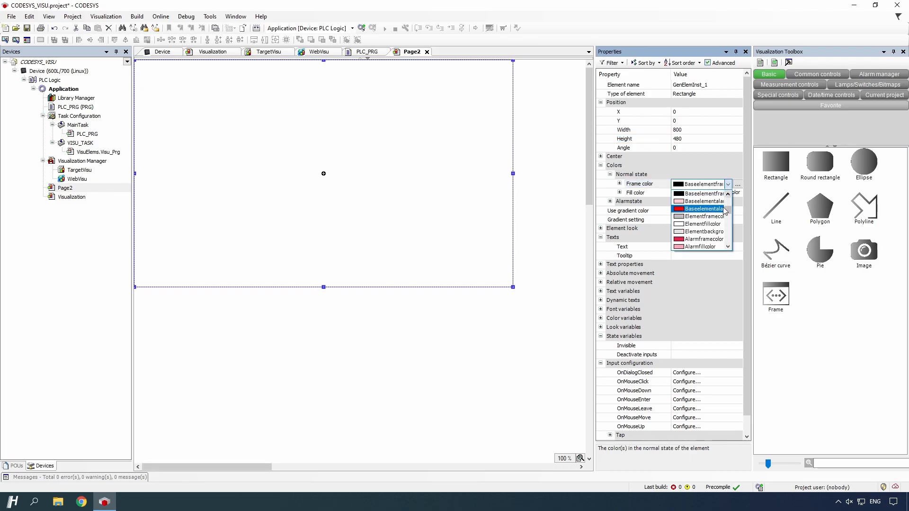
pyautogui.moveTo(728, 212); pyautogui.dragTo(728, 200)
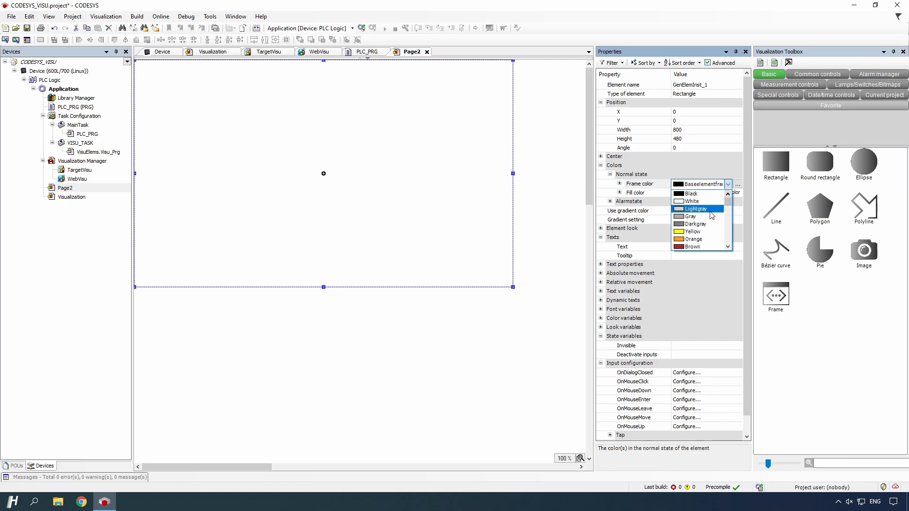
pyautogui.click(710, 216)
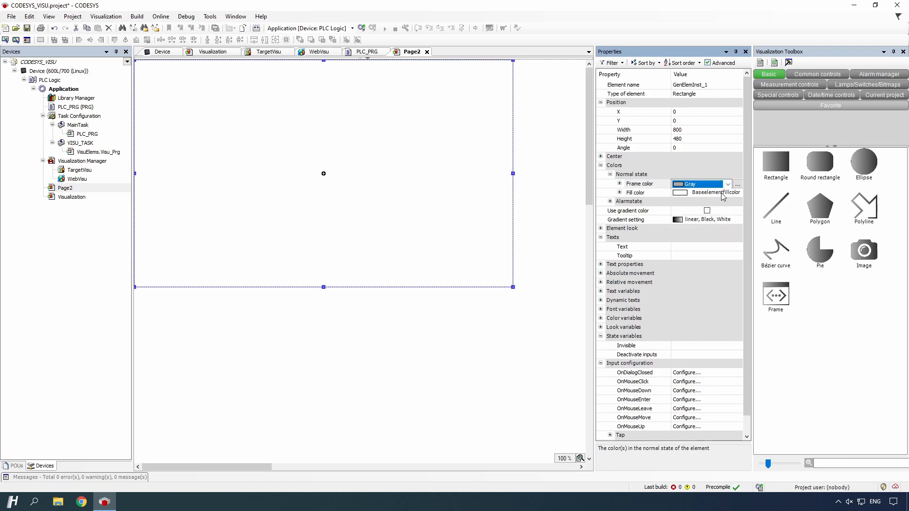
# - Set the normal-state fill color of the Page2 rectangle to Gray
pyautogui.click(723, 196)
pyautogui.click(723, 196)
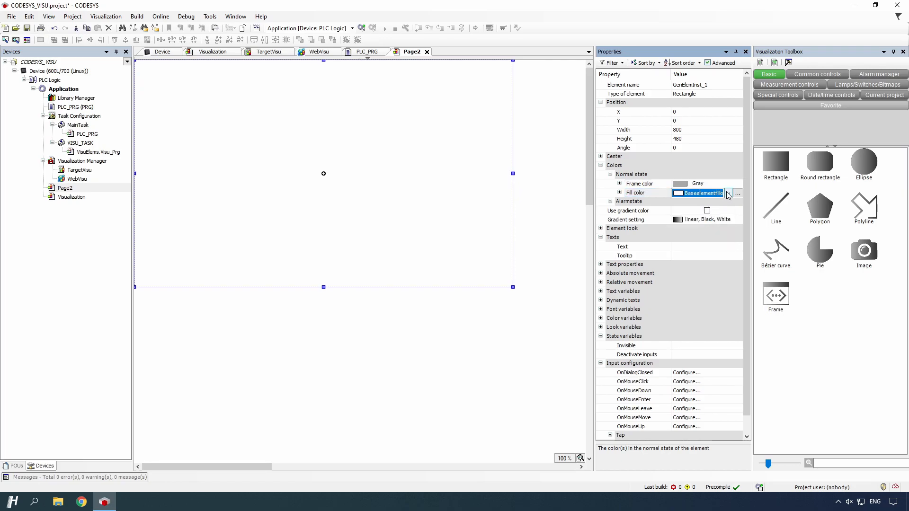
pyautogui.click(727, 193)
pyautogui.scroll(-3, 728, 212)
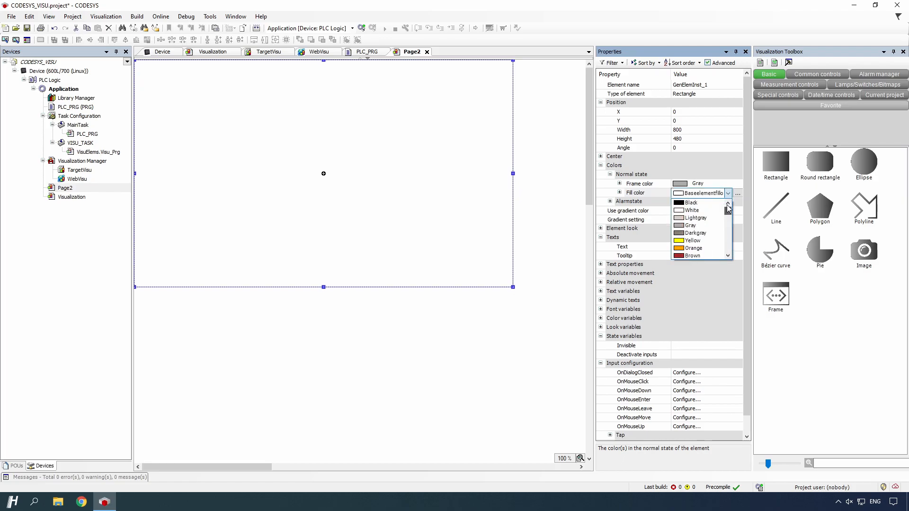
pyautogui.click(722, 225)
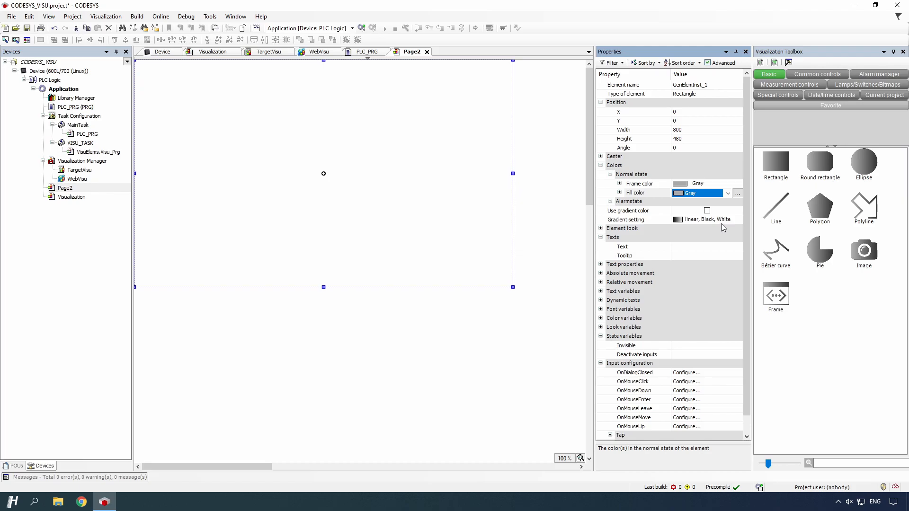
# - Apply the Gray fill and add a button about 150 by 44 labelled "Previous Page" at Page2's lower-left corner
pyautogui.press('Return')
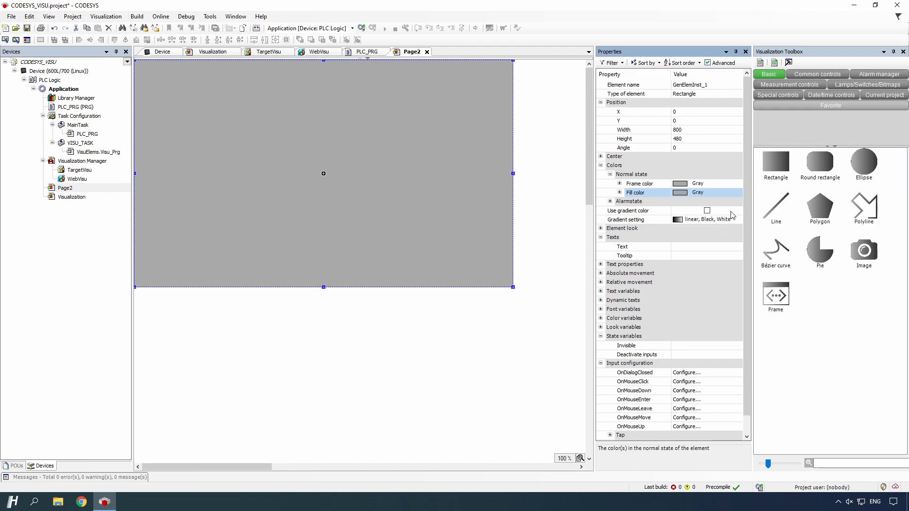
pyautogui.click(828, 76)
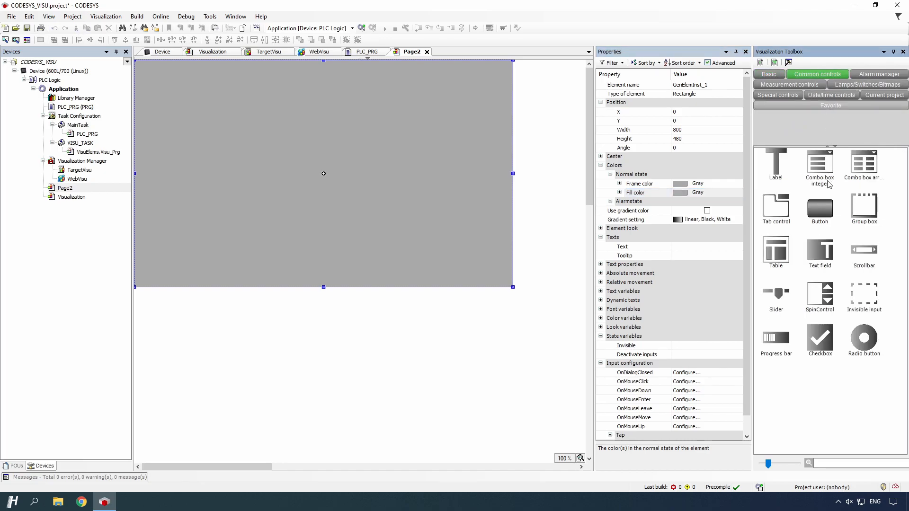
pyautogui.moveTo(828, 213); pyautogui.dragTo(173, 260)
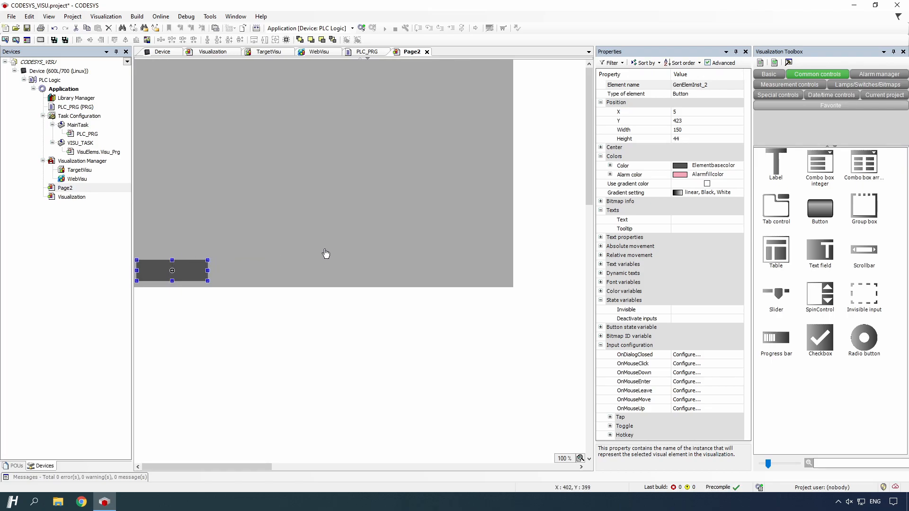
pyautogui.click(682, 220)
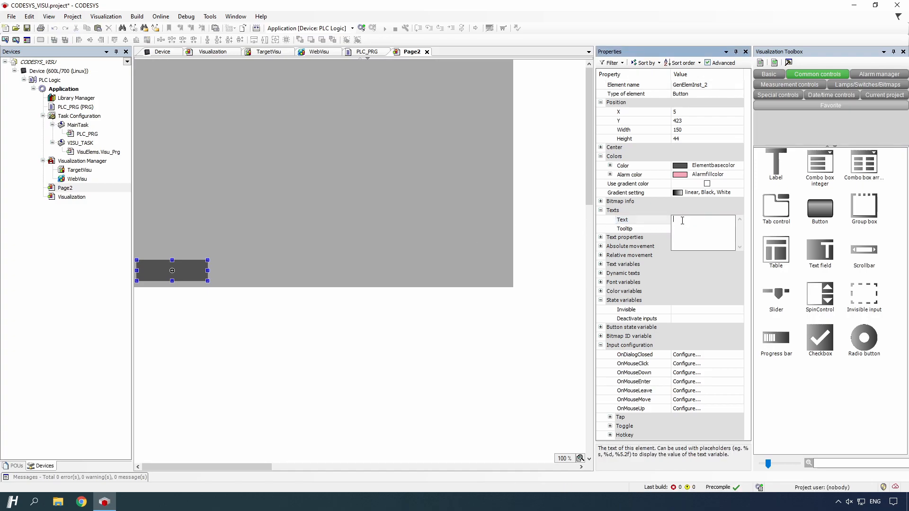
pyautogui.write('Previous Page')
pyautogui.press('Return')
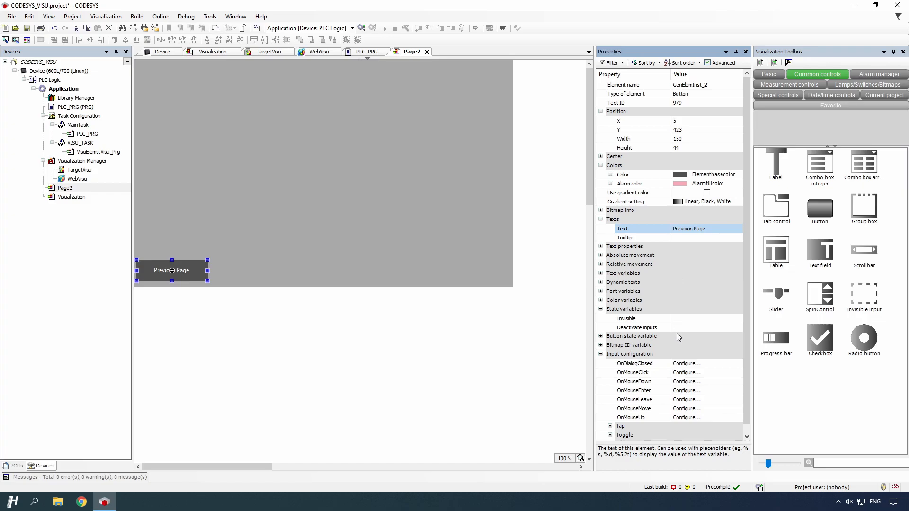
# - Configure the Previous Page button's OnMouseClick event with a Change Shown Visualization action assigned to Visualization
pyautogui.click(677, 373)
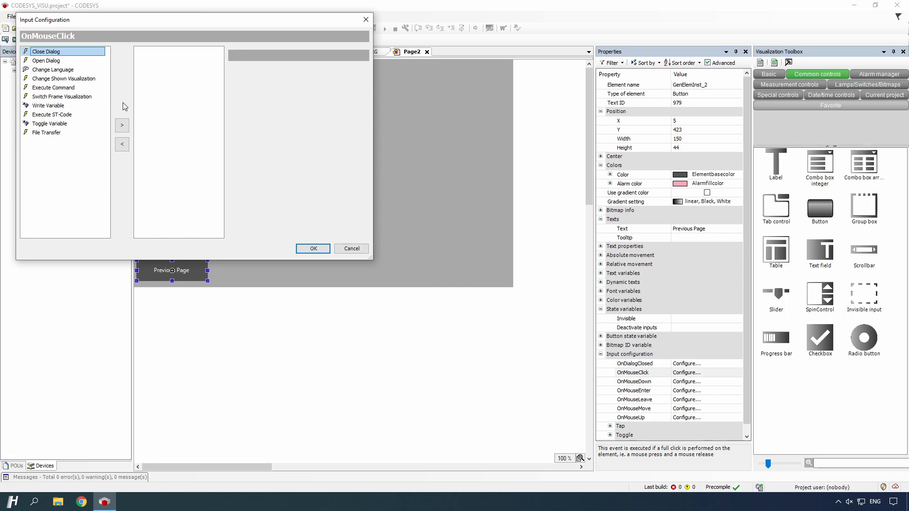
pyautogui.click(81, 79)
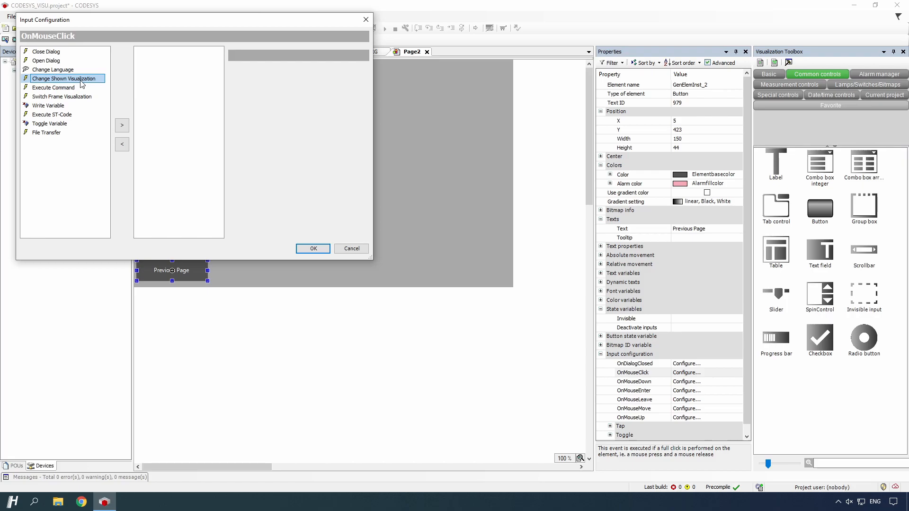
pyautogui.click(121, 125)
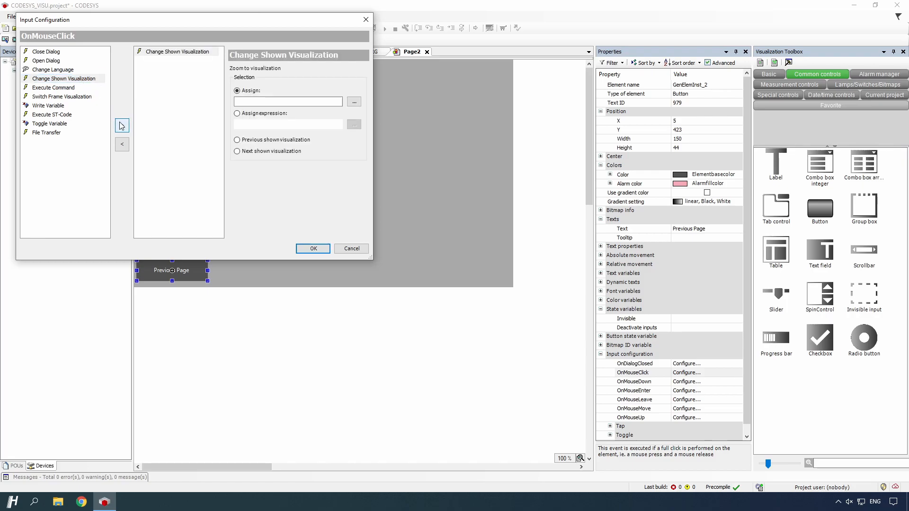
pyautogui.click(353, 102)
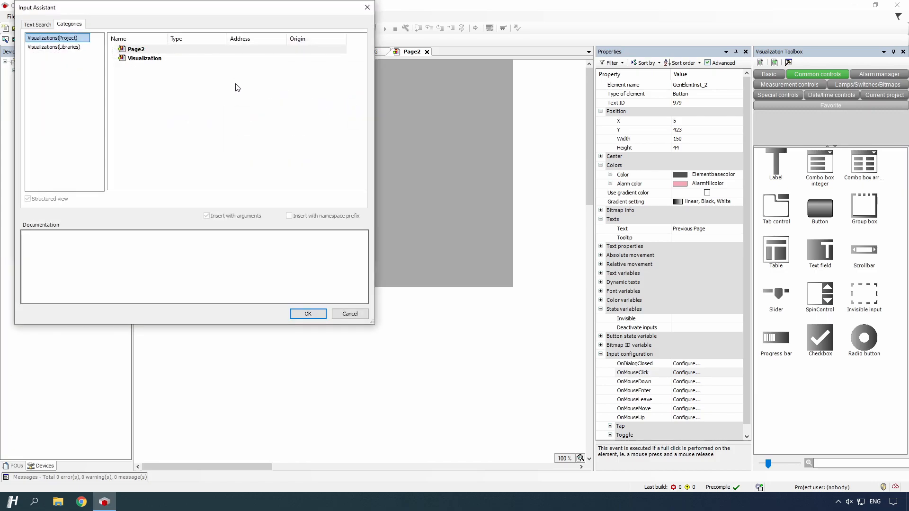
pyautogui.click(149, 63)
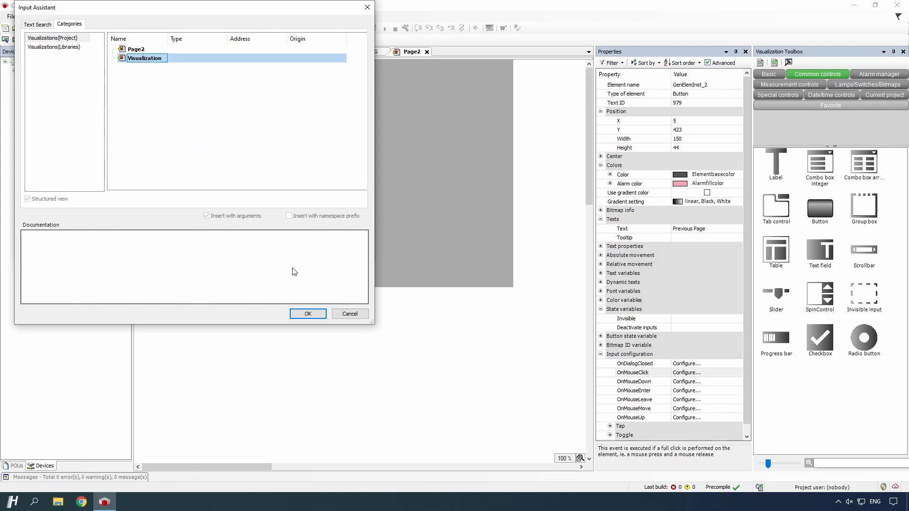
pyautogui.click(324, 314)
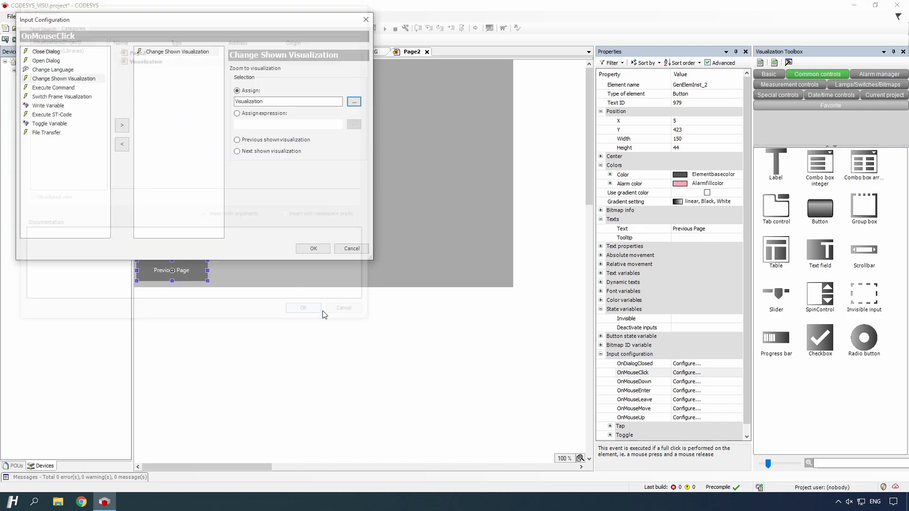
pyautogui.click(313, 249)
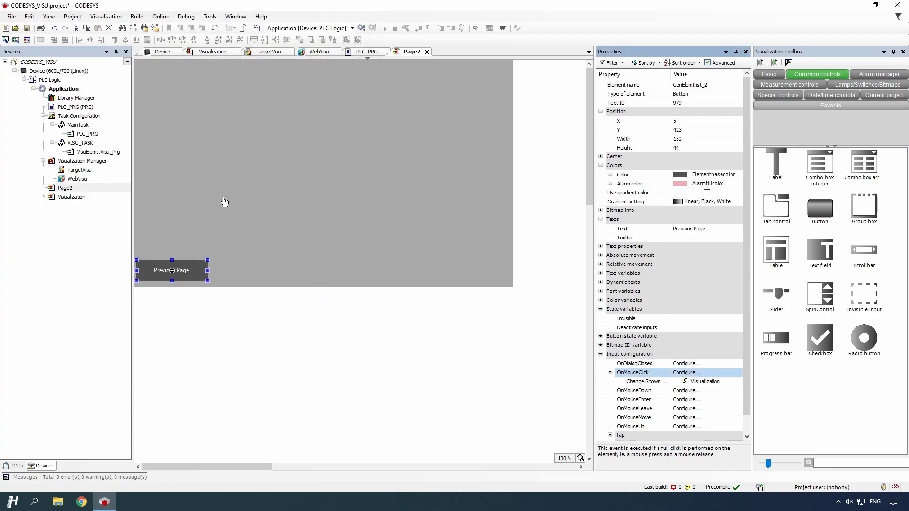
# - Add an image pool object named ImagePool to the Application
pyautogui.click(76, 90)
pyautogui.rightClick(77, 93)
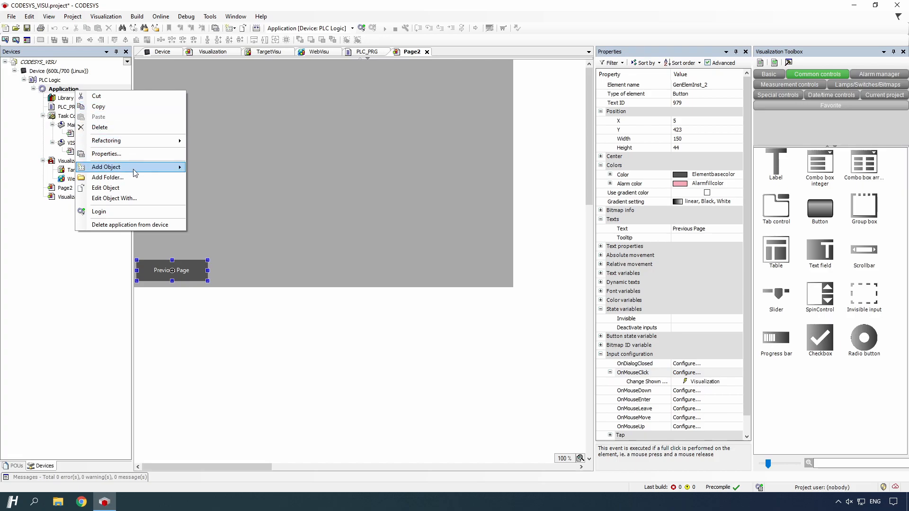
pyautogui.moveTo(136, 174)
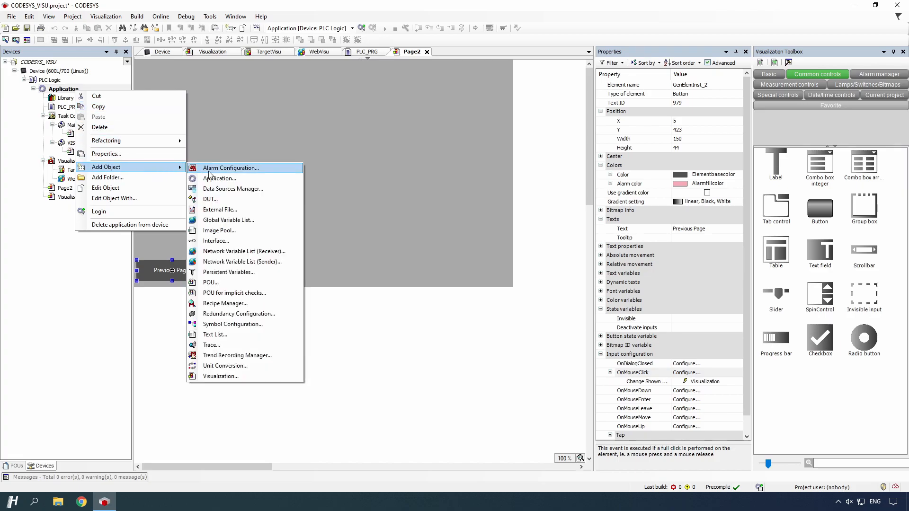
pyautogui.click(215, 231)
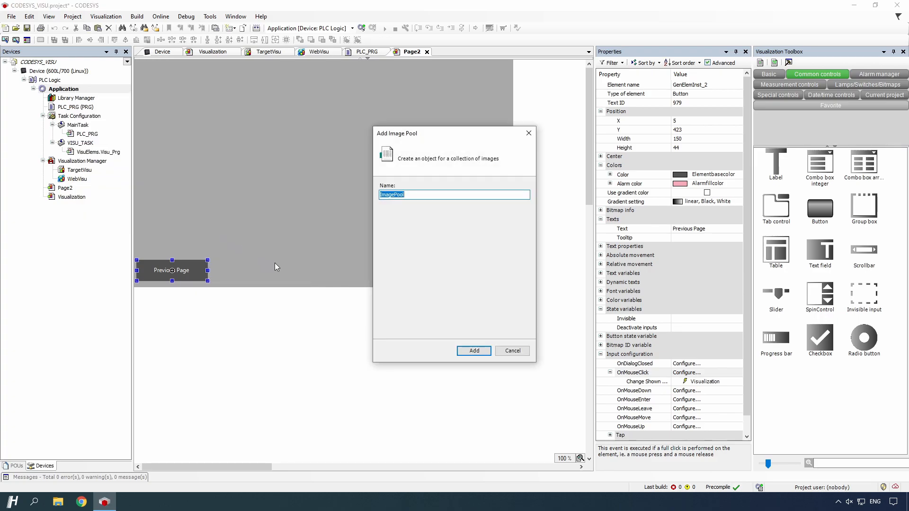
pyautogui.click(474, 351)
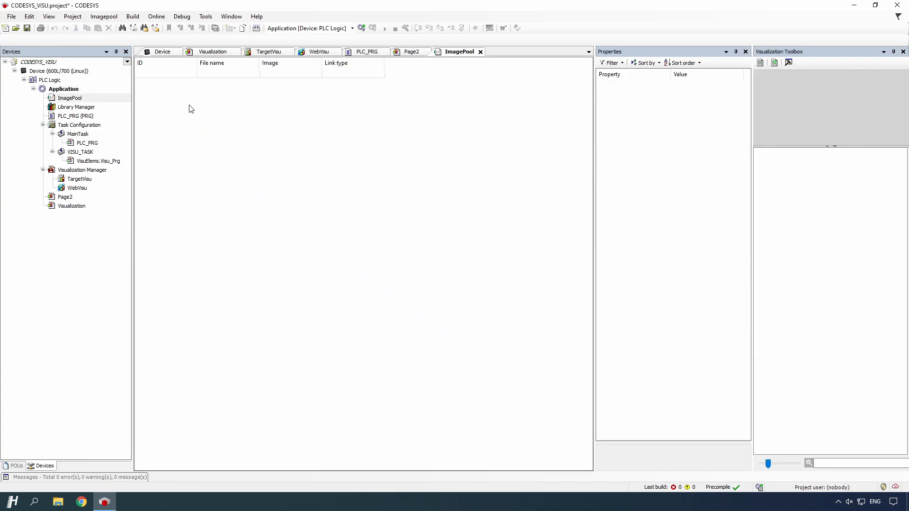
# - Insert an image with ID 0 into ImagePool, using the file CODESYS.png with the Remember the link option
pyautogui.rightClick(159, 78)
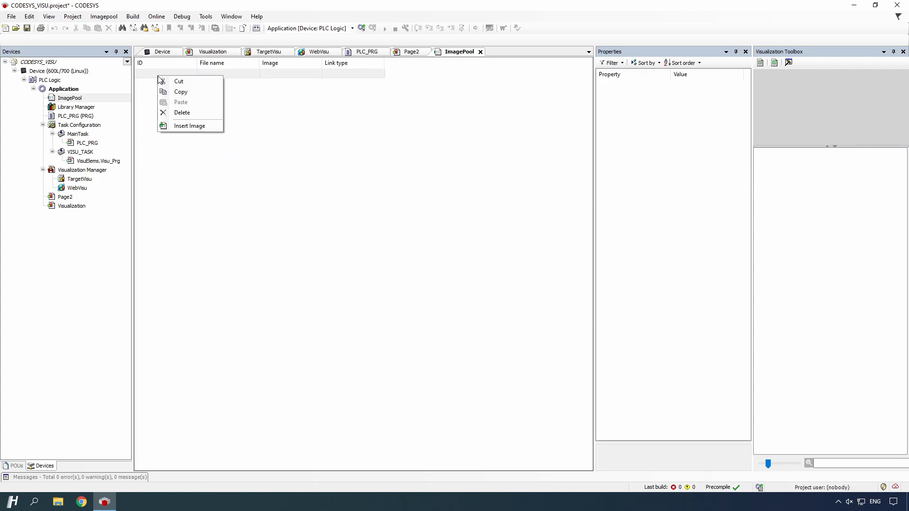
pyautogui.click(174, 127)
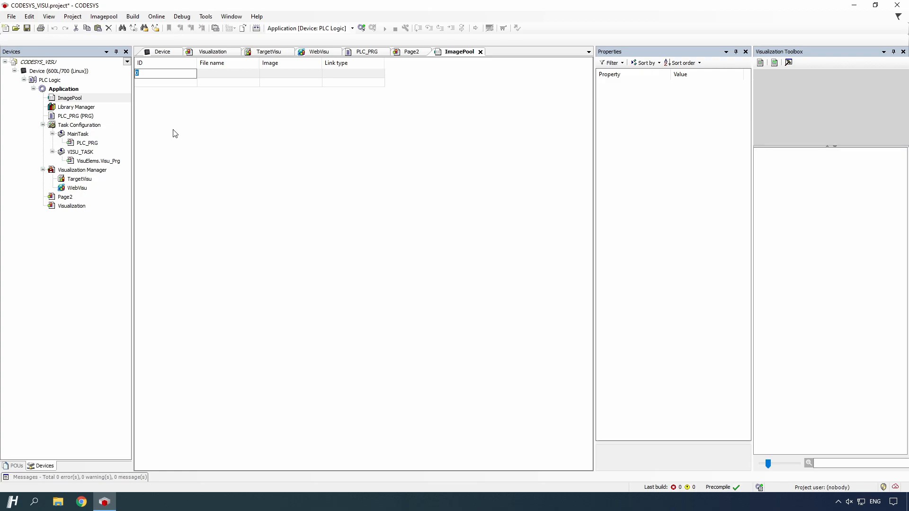
pyautogui.click(225, 78)
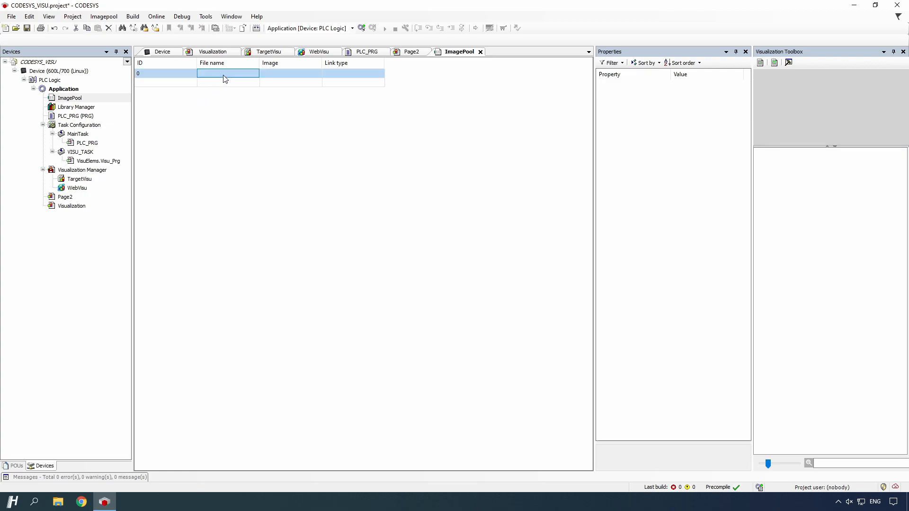
pyautogui.click(225, 75)
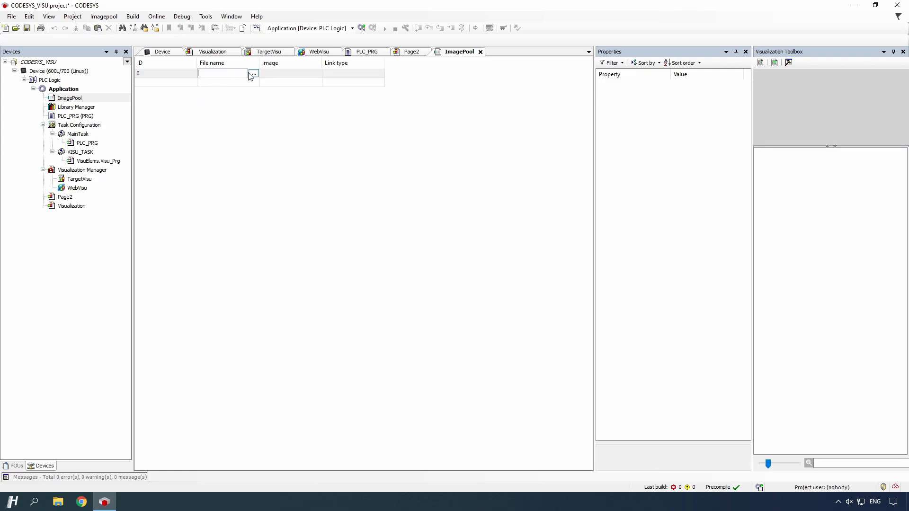
pyautogui.click(253, 74)
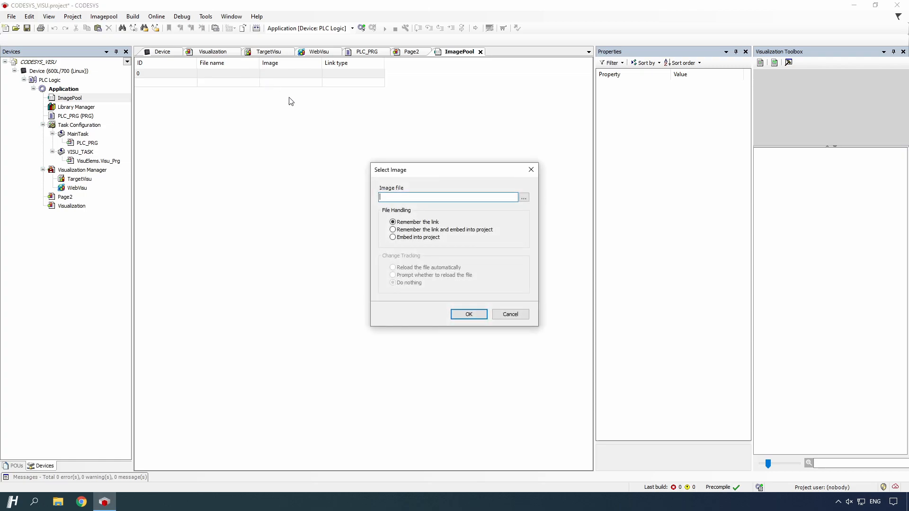
pyautogui.click(524, 198)
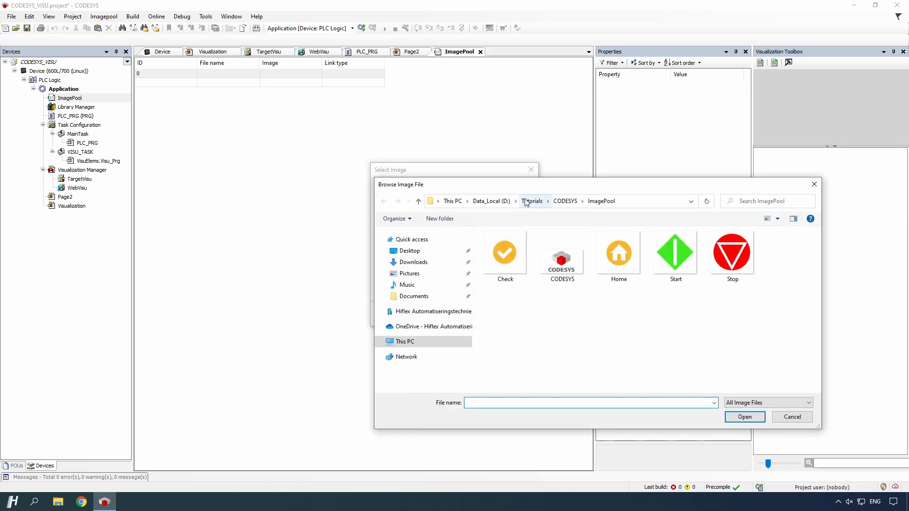
pyautogui.click(551, 247)
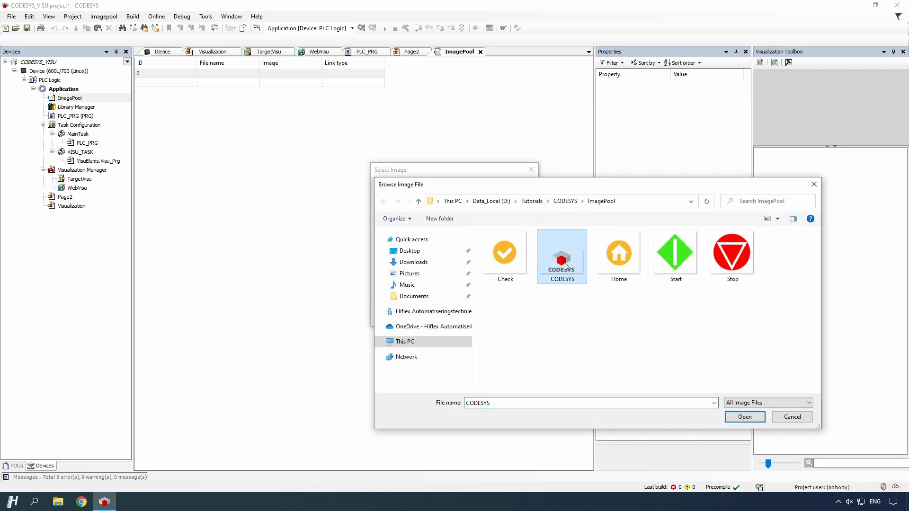
pyautogui.click(735, 412)
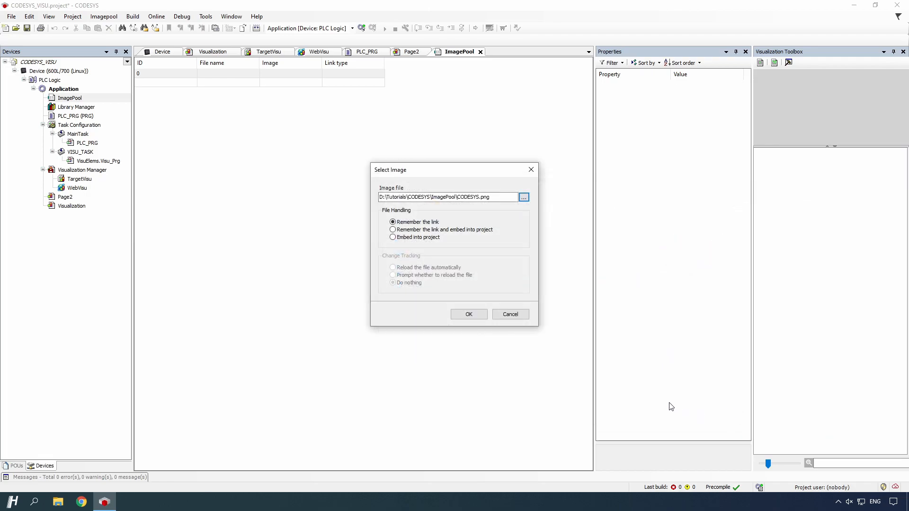
pyautogui.click(478, 315)
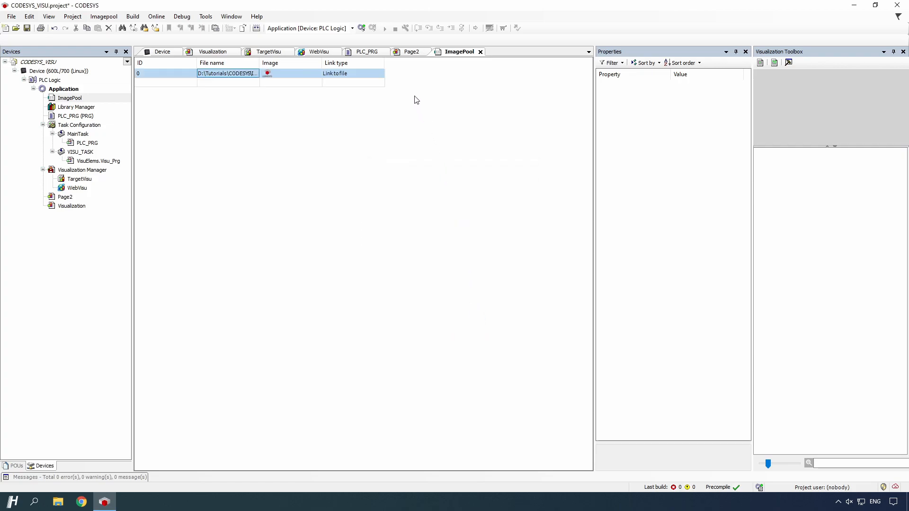
# - Place an image element on Page2 that uses the CODESYS logo, image 0 from ImagePool
pyautogui.click(400, 53)
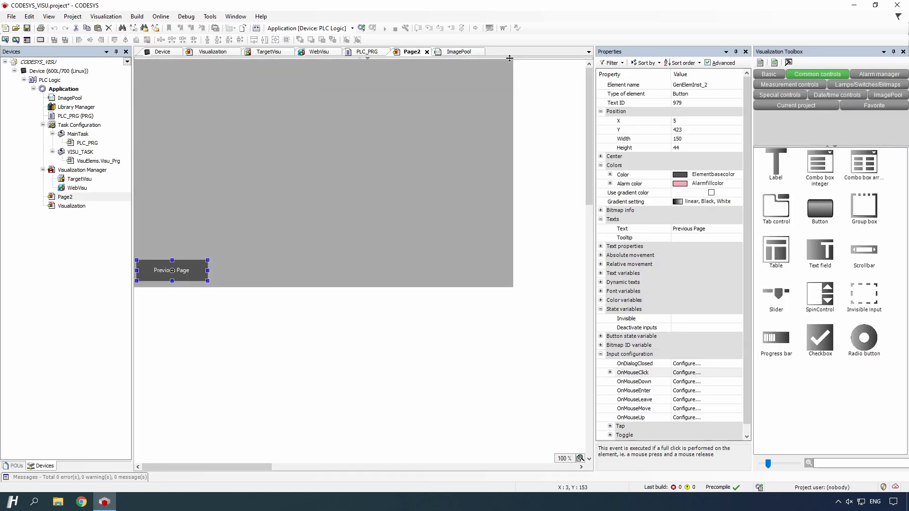
pyautogui.click(761, 75)
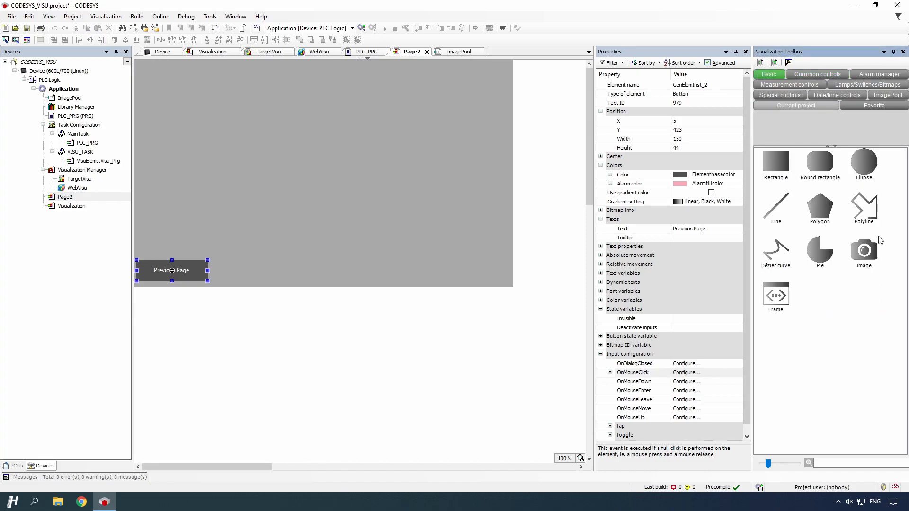
pyautogui.moveTo(877, 247); pyautogui.dragTo(322, 155)
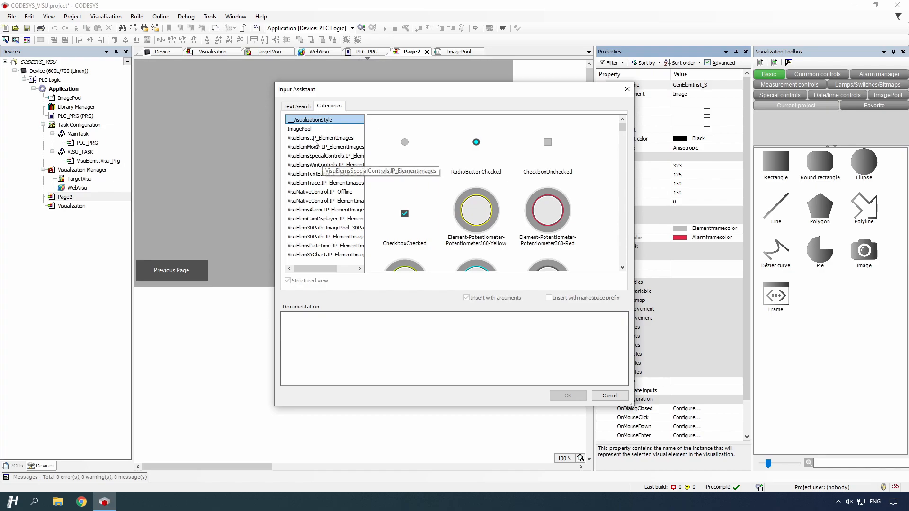
pyautogui.click(306, 130)
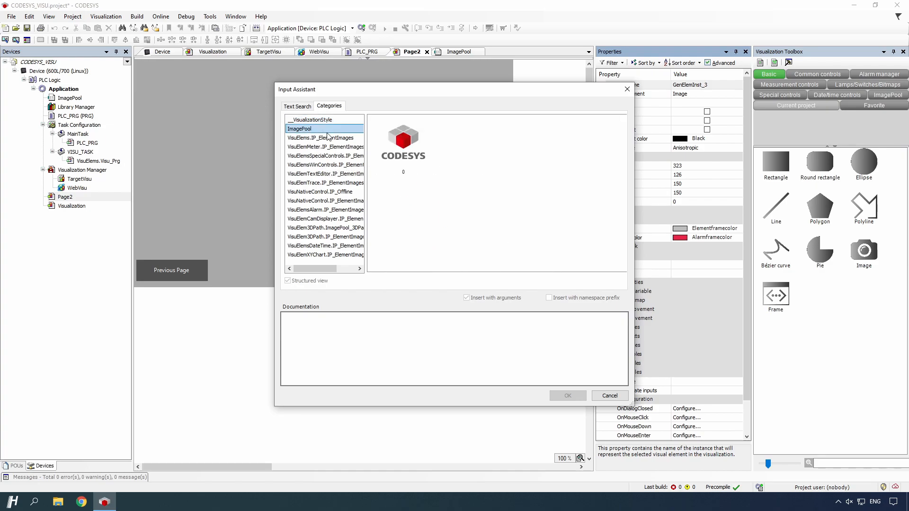
pyautogui.click(394, 141)
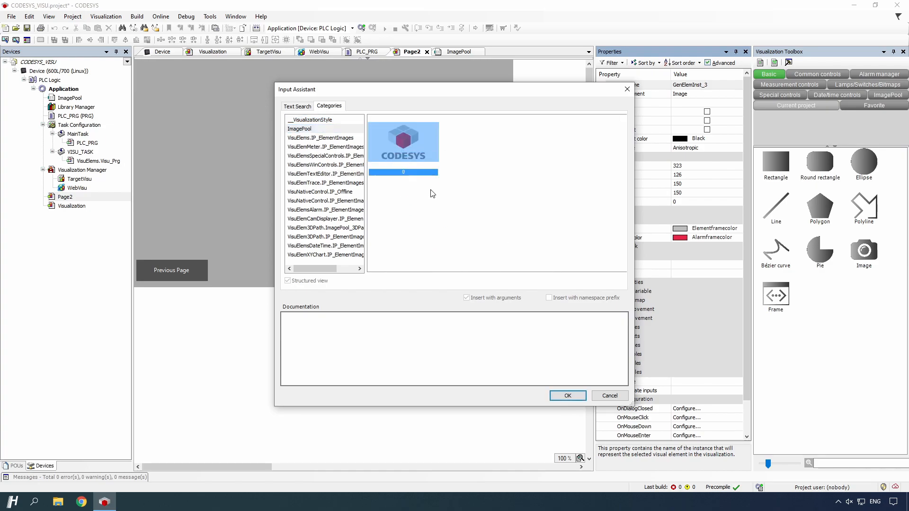
pyautogui.click(568, 396)
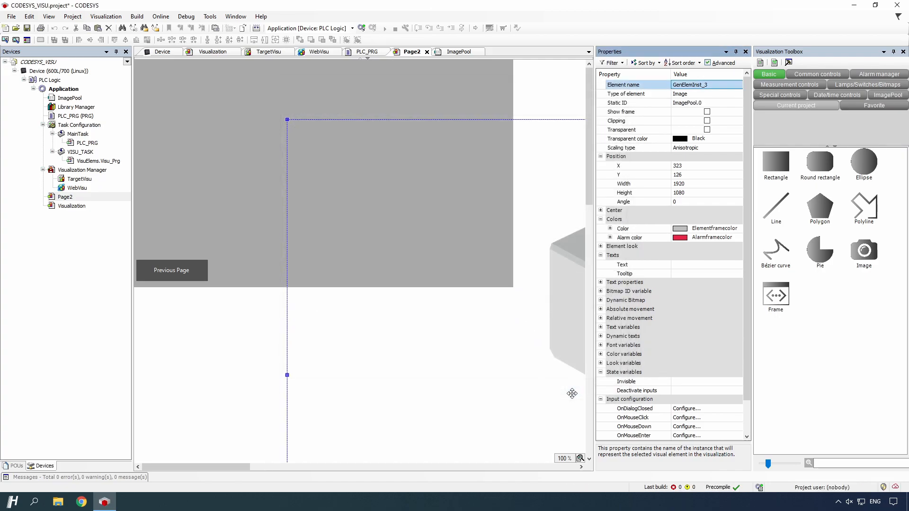
# - Resize the CODESYS logo image to about 666 by 394 and center it within the Page2 background at about X 57, Y 34
pyautogui.moveTo(191, 73); pyautogui.dragTo(479, 279)
pyautogui.moveTo(566, 378); pyautogui.dragTo(288, 185)
pyautogui.moveTo(201, 86); pyautogui.dragTo(456, 204)
pyautogui.moveTo(555, 278); pyautogui.dragTo(260, 150)
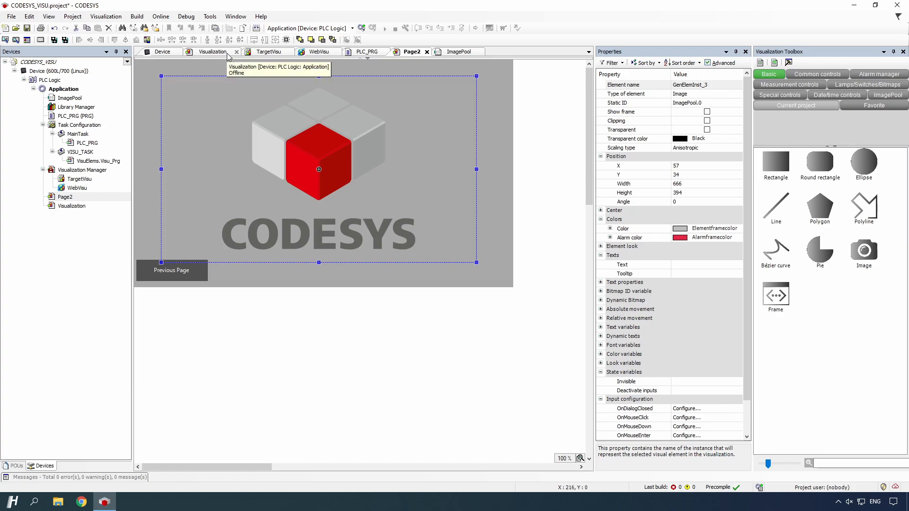
# - Place a button about 150 by 43 at the lower-right corner of the Visualization page's background
pyautogui.click(212, 52)
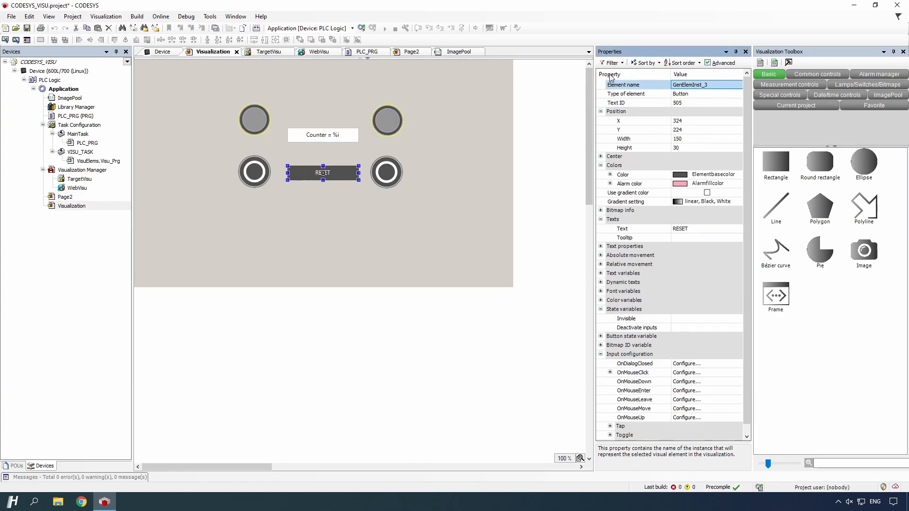
pyautogui.click(802, 76)
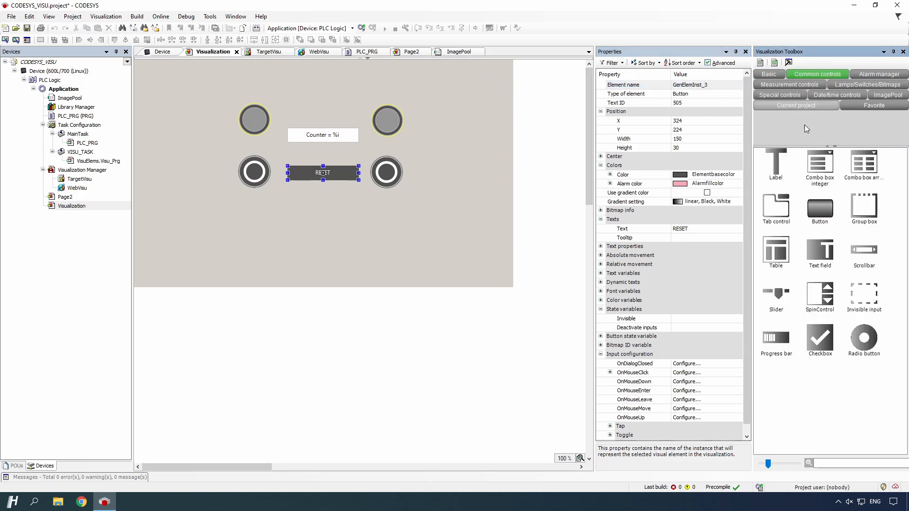
pyautogui.moveTo(821, 214); pyautogui.dragTo(473, 263)
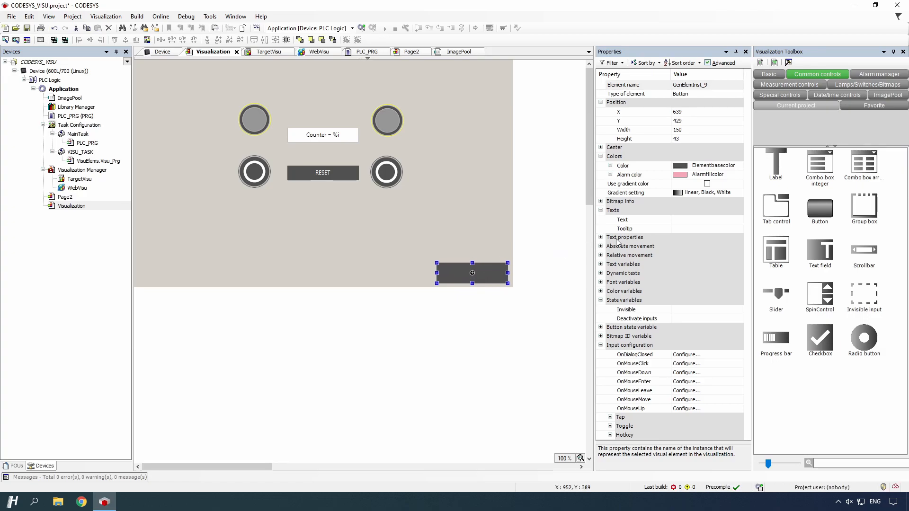
# - Label the new button "Next page" and configure its OnMouseClick action to change the shown visualization to Page2
pyautogui.click(681, 220)
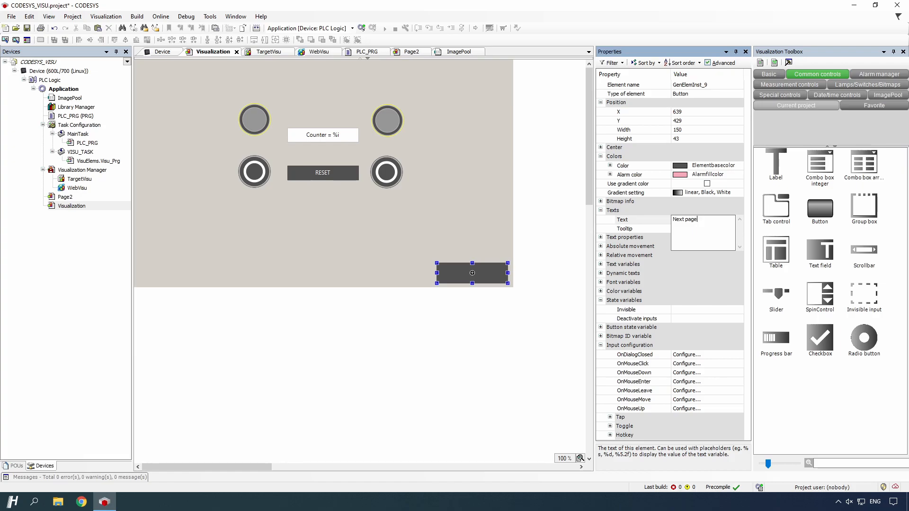
pyautogui.press('Return')
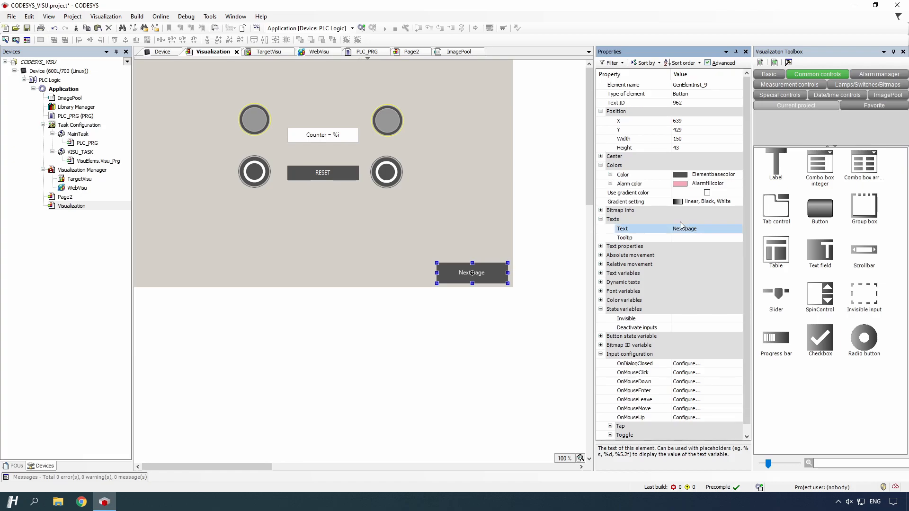
pyautogui.click(687, 372)
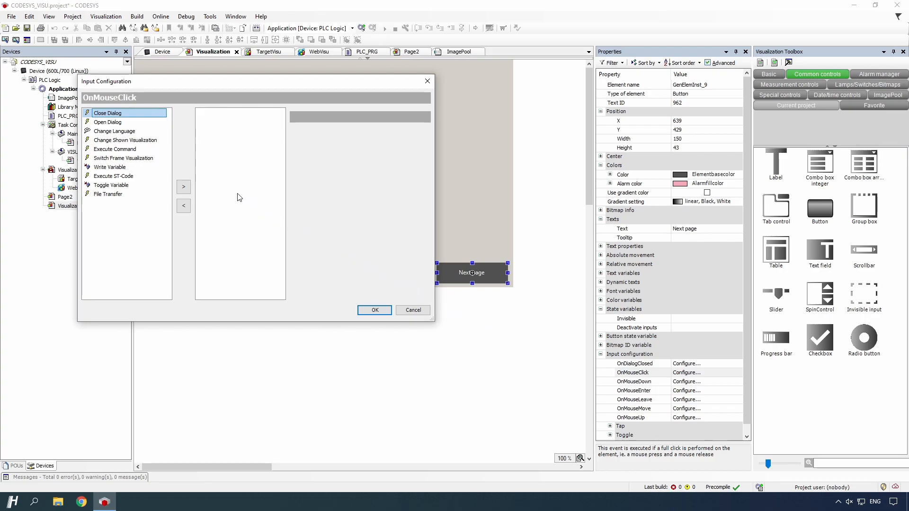
pyautogui.click(147, 141)
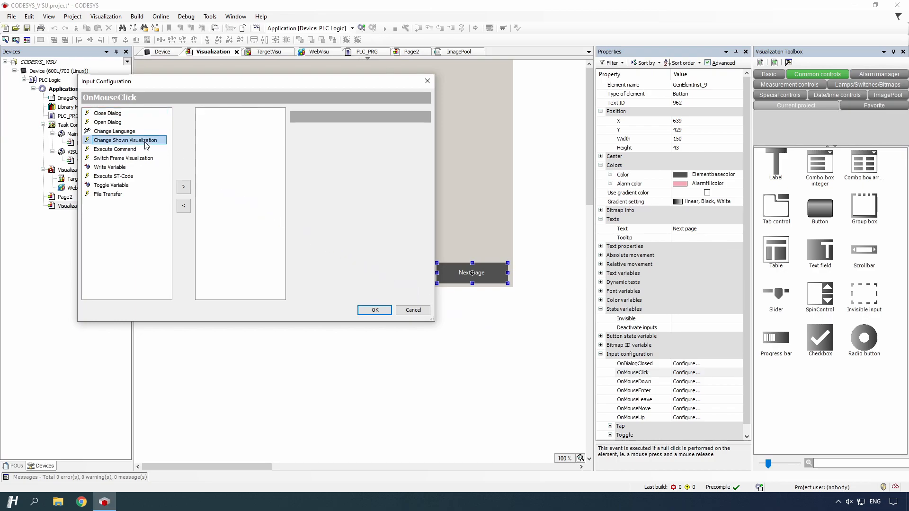
pyautogui.click(183, 187)
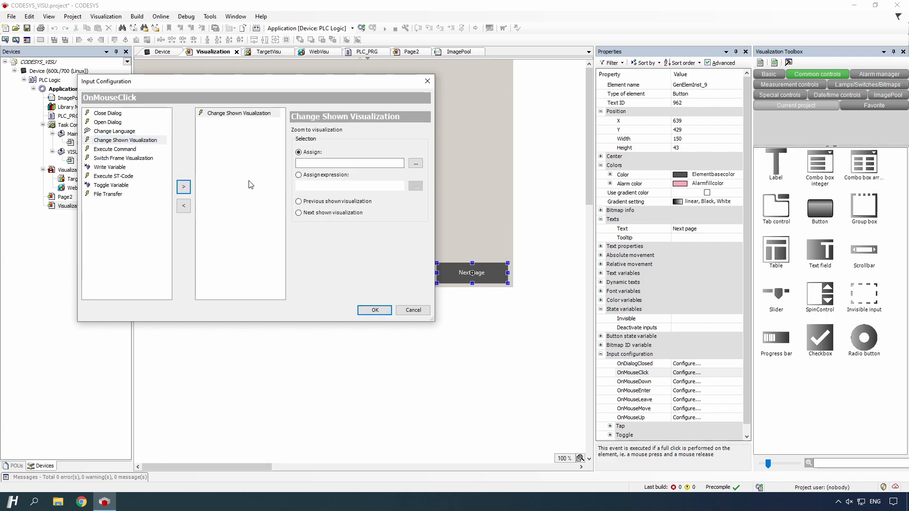
pyautogui.click(414, 165)
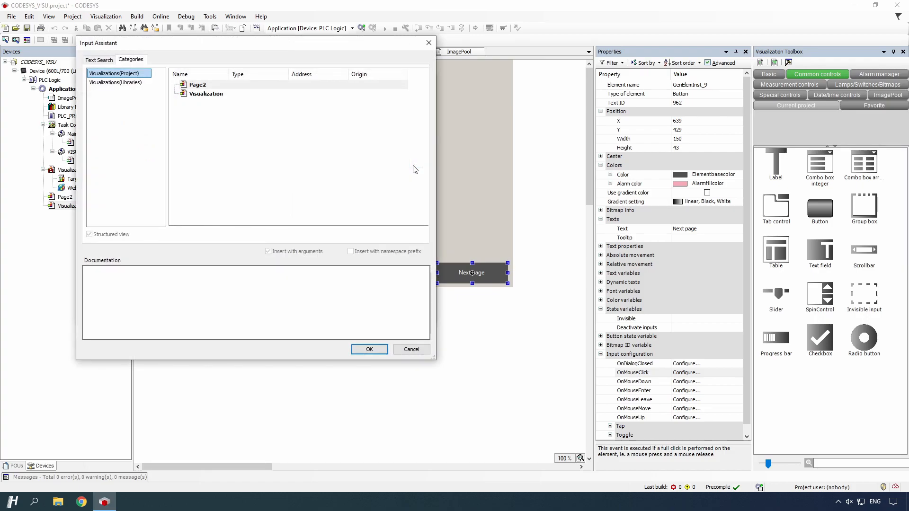
pyautogui.click(201, 87)
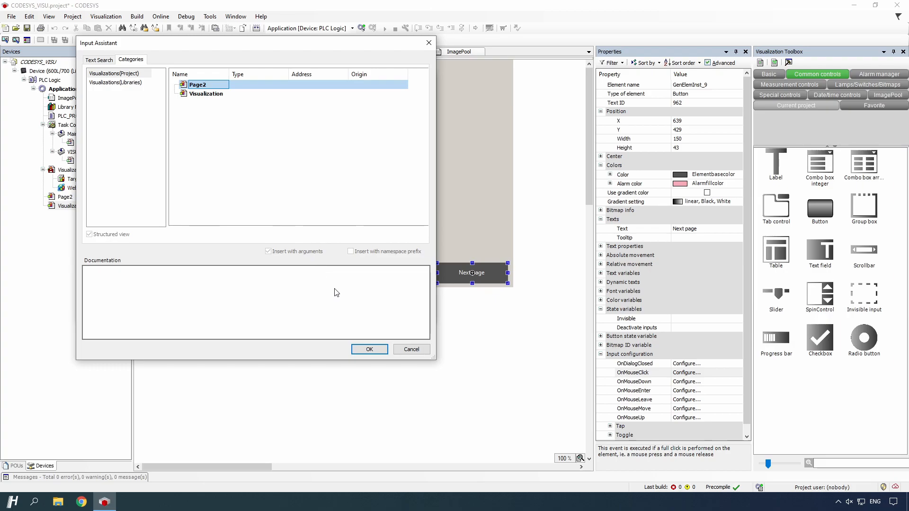
pyautogui.click(371, 349)
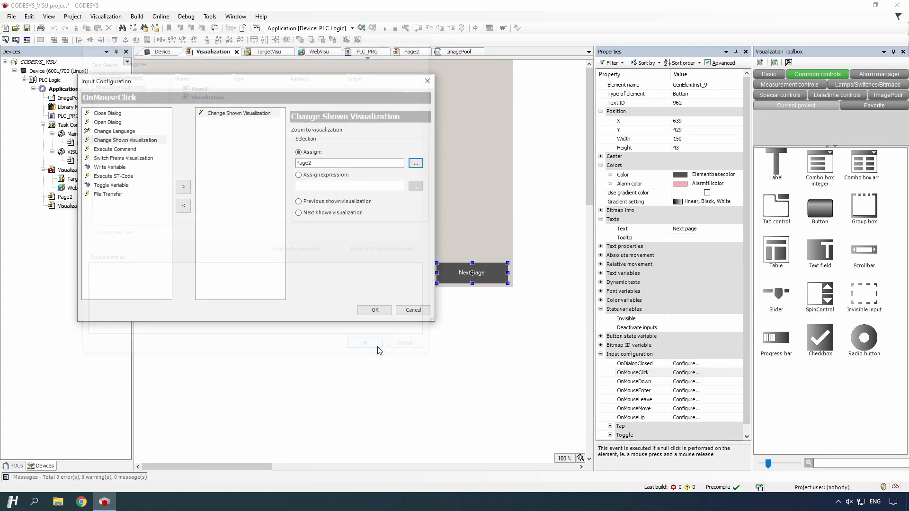
pyautogui.click(375, 311)
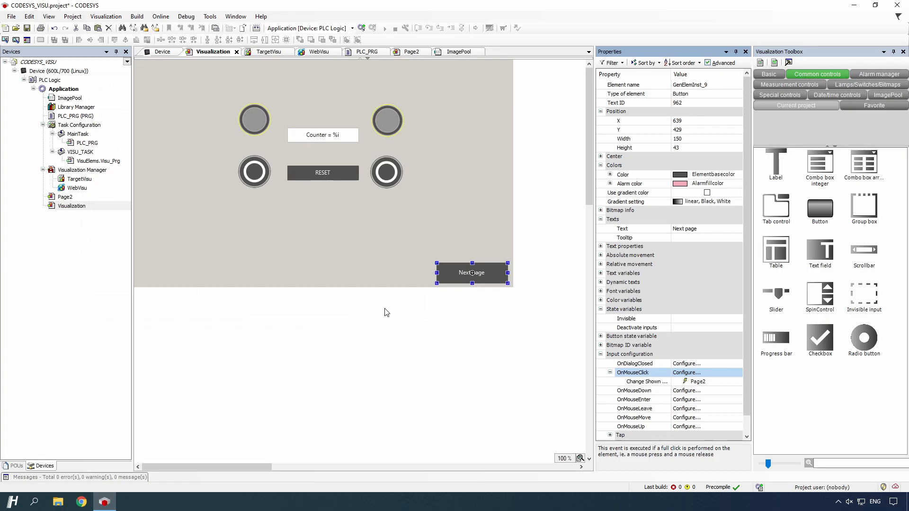
# - Set the "Next page" button's text font to Segoe UI, Regular, size 14
pyautogui.click(601, 246)
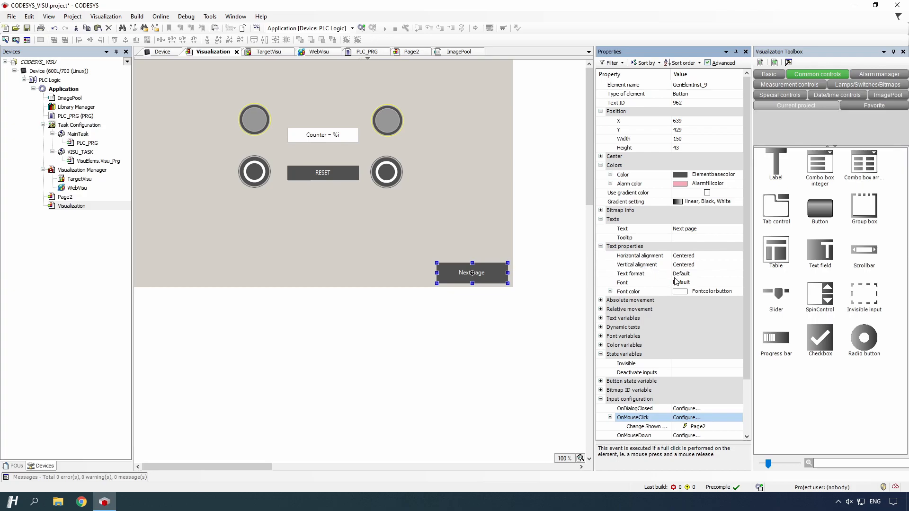
pyautogui.click(697, 285)
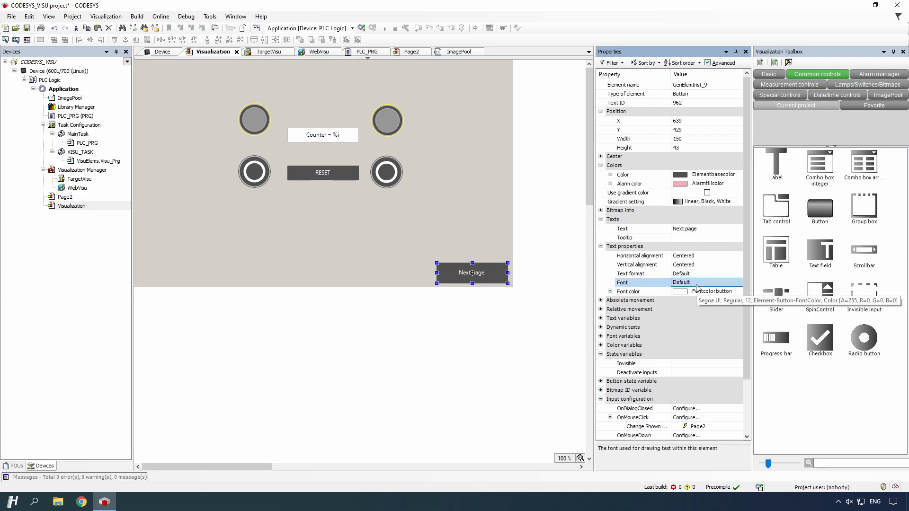
pyautogui.click(696, 284)
pyautogui.click(737, 284)
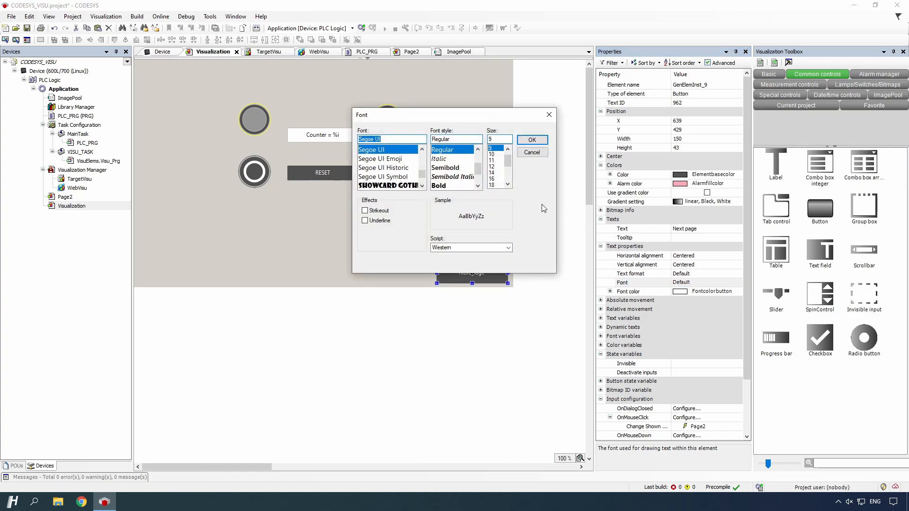
pyautogui.click(492, 173)
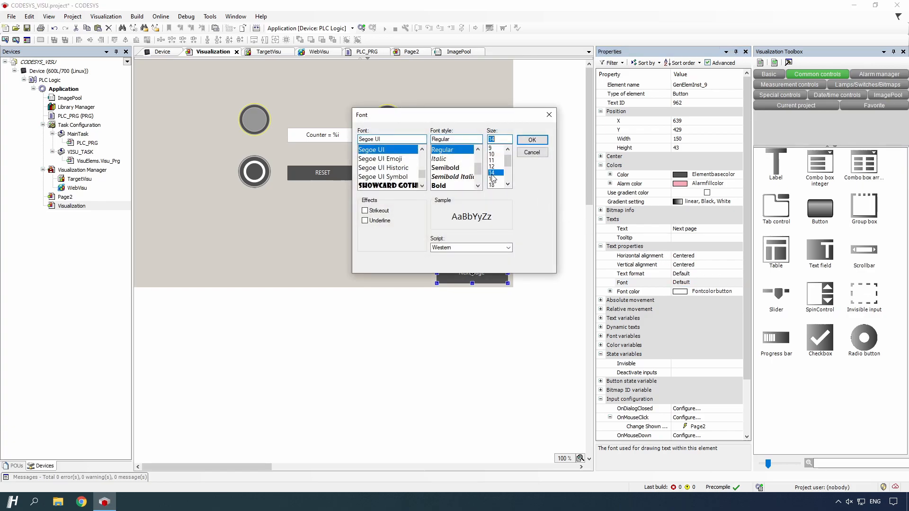
pyautogui.click(532, 141)
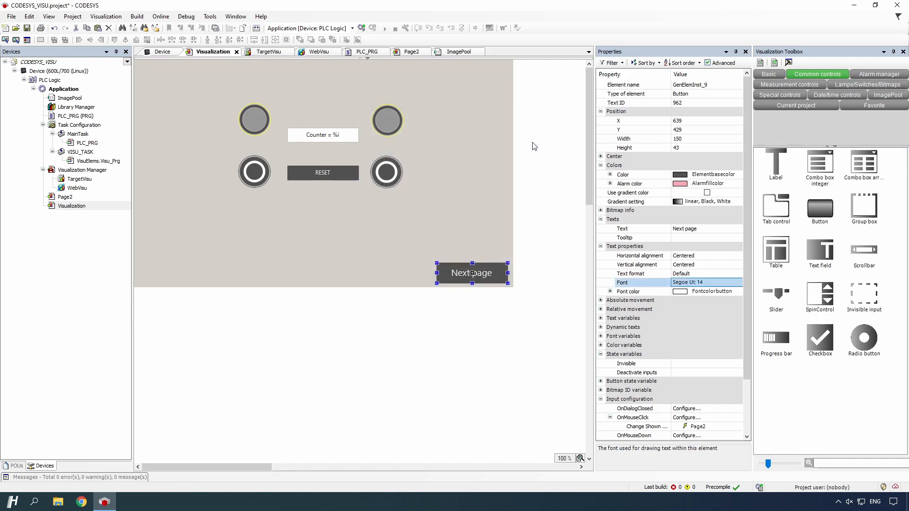
# - Set the font of the "Previous Page" button on Page2 to Segoe UI, Regular, size 14
pyautogui.click(408, 52)
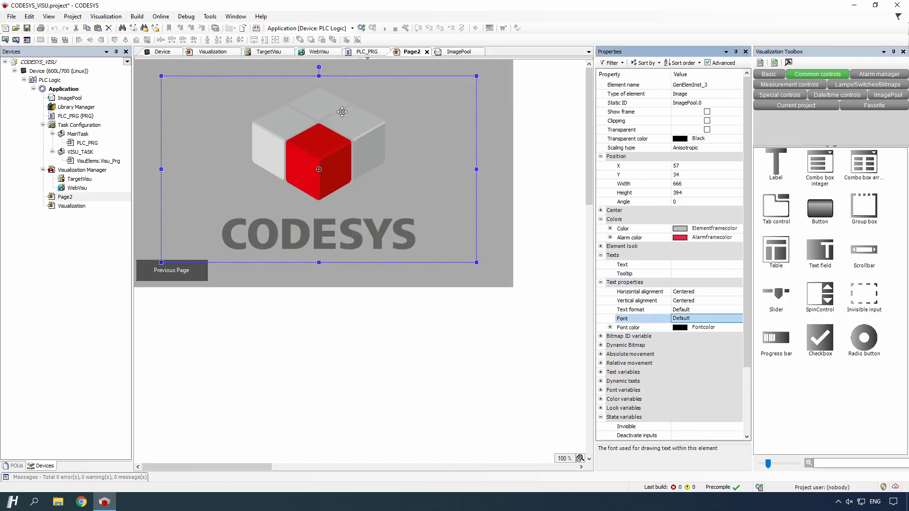
pyautogui.click(146, 277)
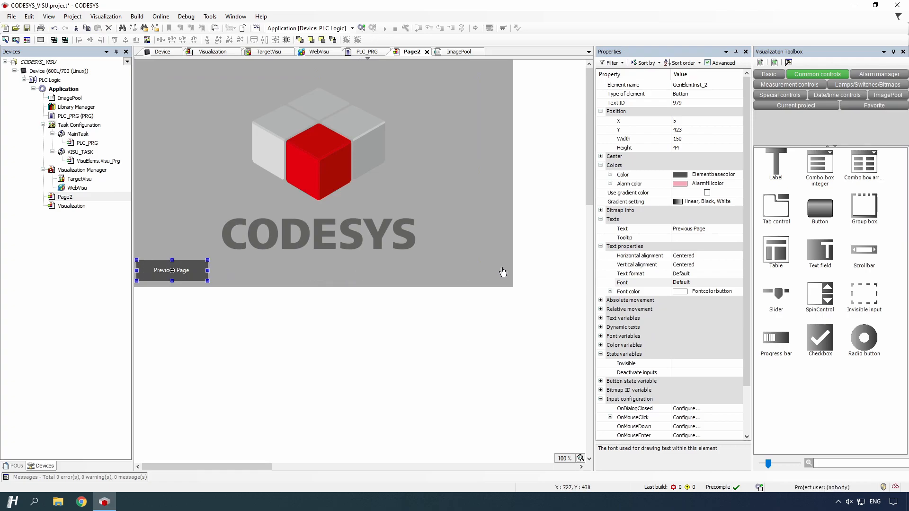
pyautogui.click(711, 284)
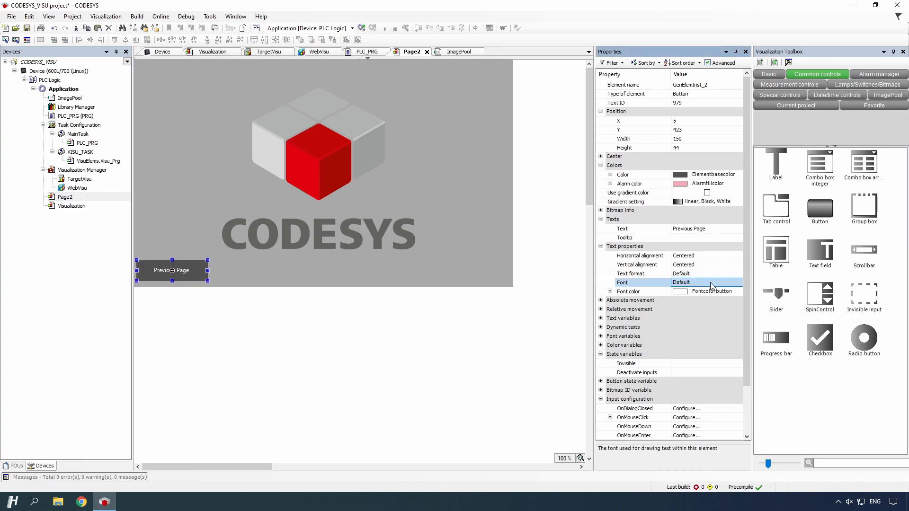
pyautogui.click(737, 284)
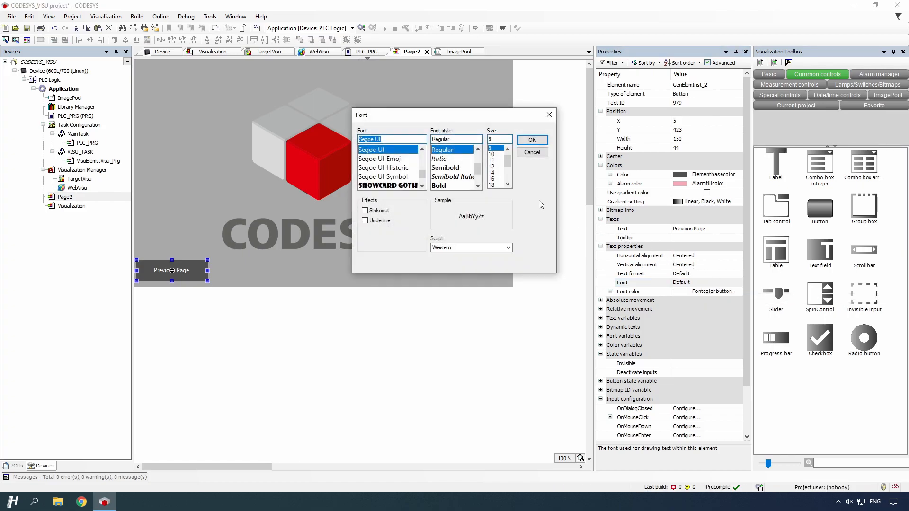
pyautogui.click(492, 173)
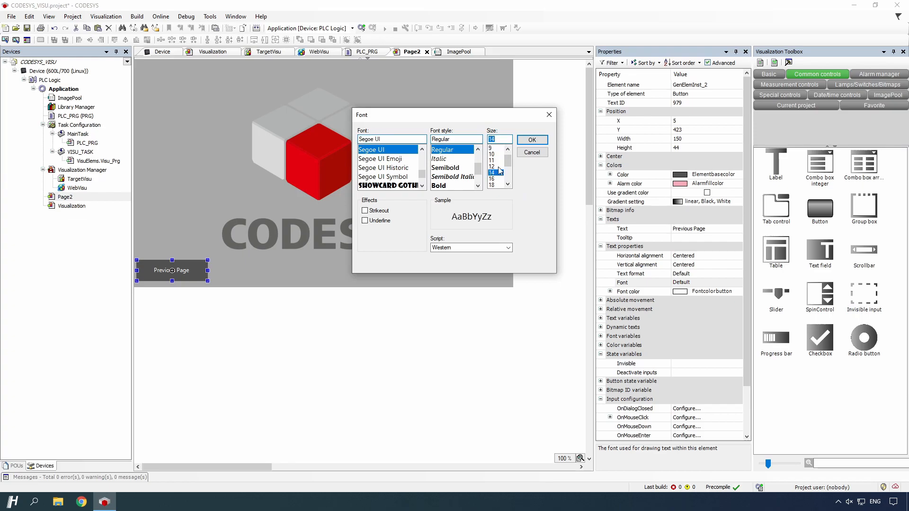
pyautogui.click(533, 140)
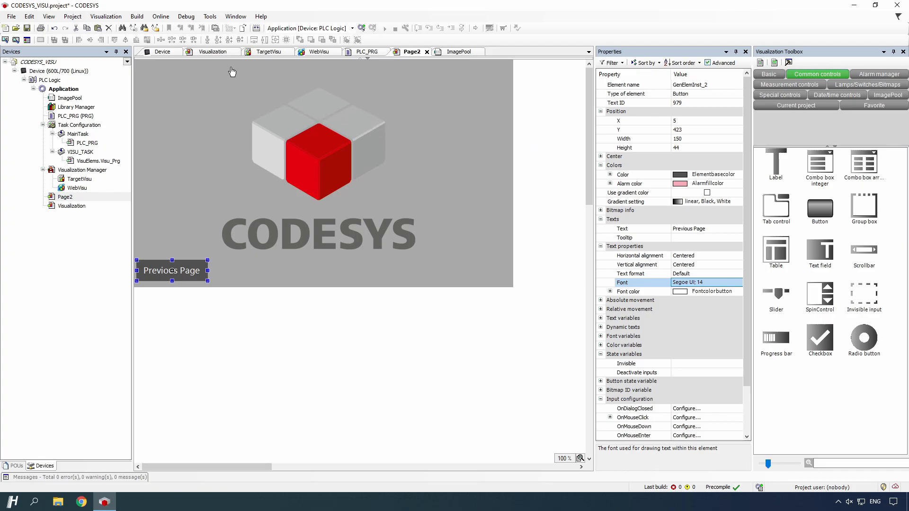
# - From the Visualization page, log in to the PLC, download the latest code over the existing application and start it
pyautogui.click(206, 53)
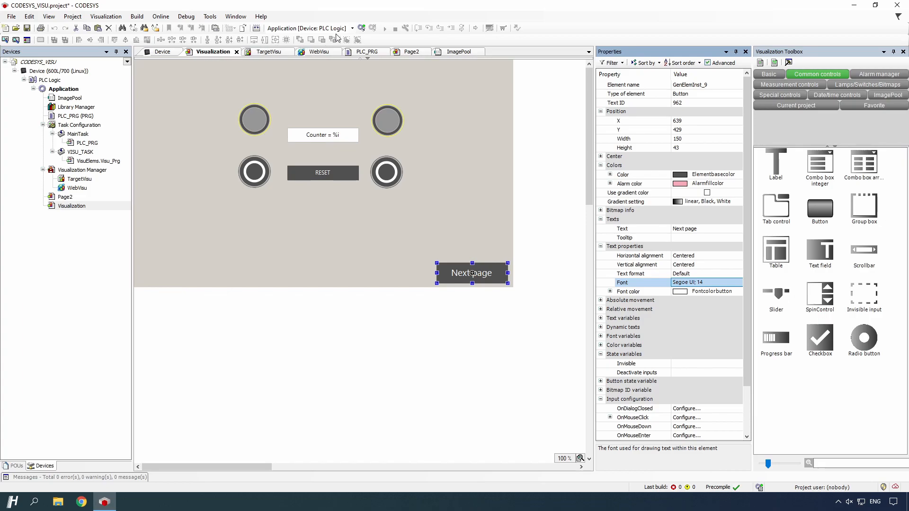
pyautogui.click(360, 29)
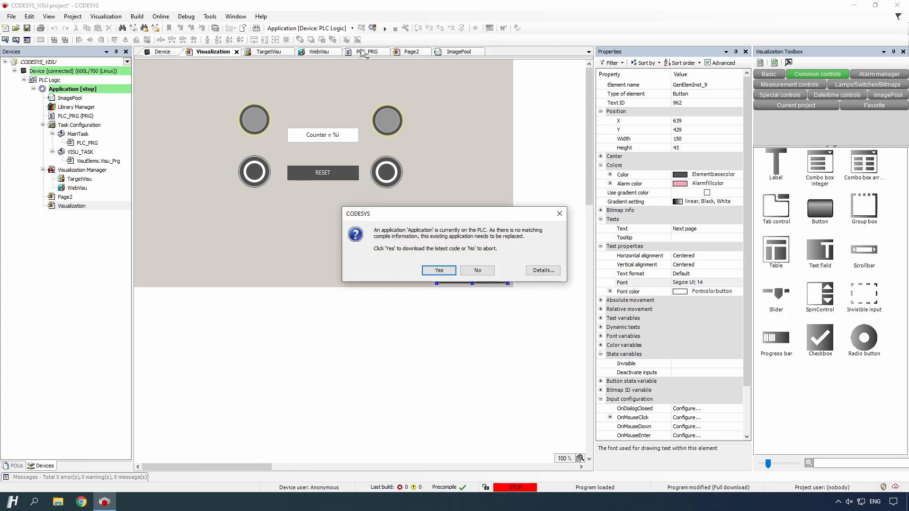
pyautogui.click(439, 270)
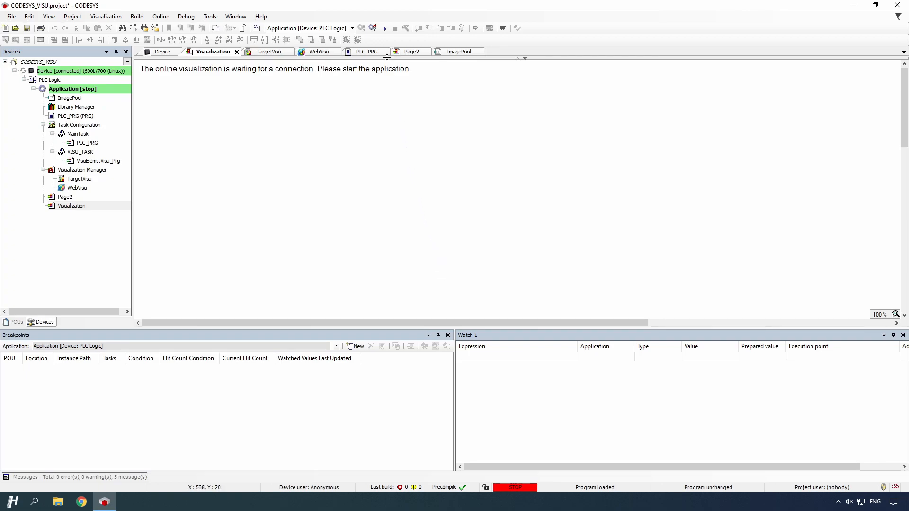
pyautogui.click(385, 29)
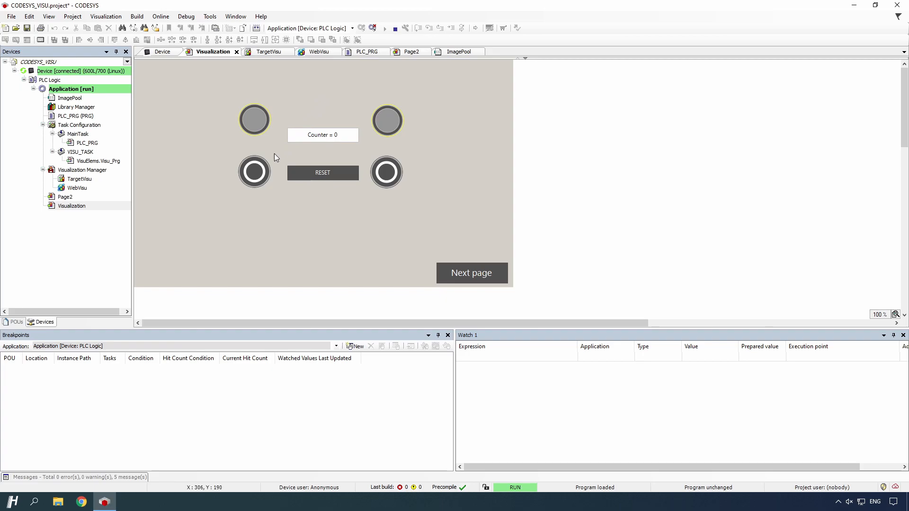
# - Test the counter in the running visualization by repeatedly counting up and down with the two round push buttons and resetting it
pyautogui.click(260, 173)
pyautogui.click(260, 174)
pyautogui.click(260, 174)
pyautogui.click(383, 176)
pyautogui.click(383, 175)
pyautogui.click(383, 175)
pyautogui.click(383, 176)
pyautogui.click(384, 175)
pyautogui.click(383, 175)
pyautogui.click(323, 178)
pyautogui.click(373, 178)
pyautogui.click(325, 178)
pyautogui.click(256, 176)
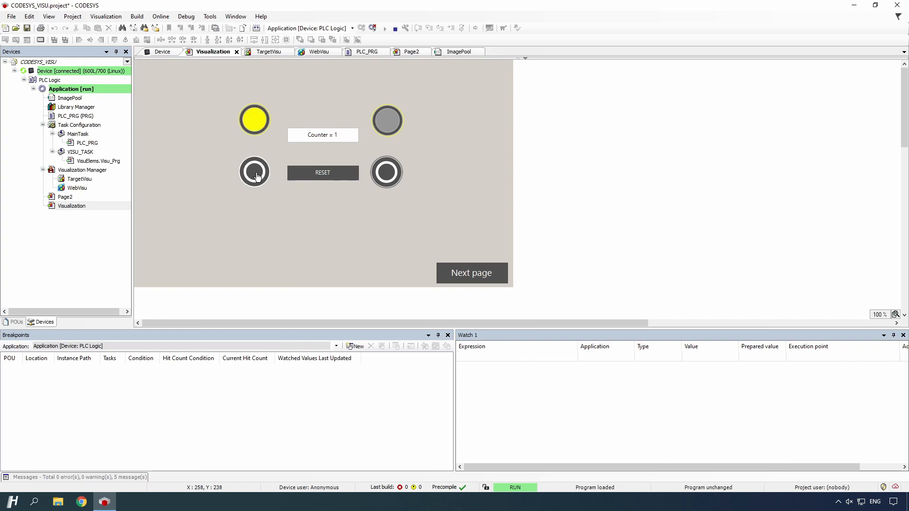
pyautogui.click(323, 177)
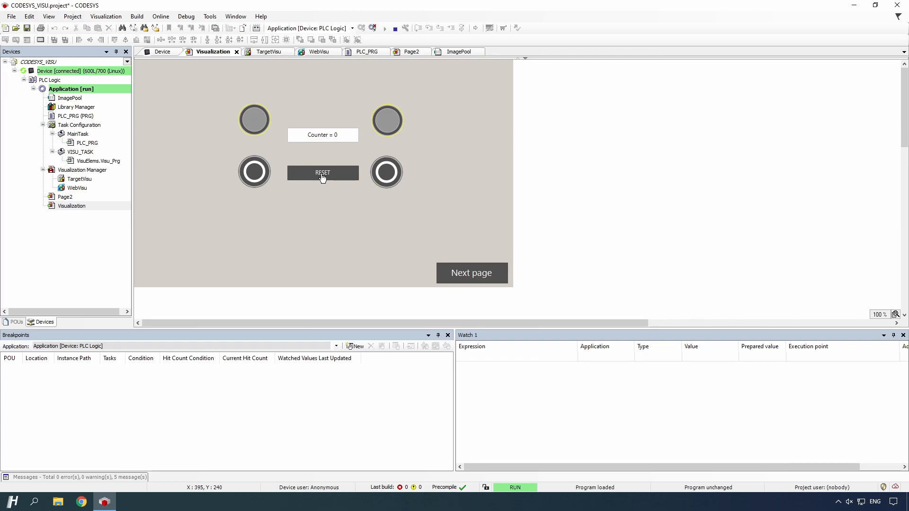
# - Test the page navigation by going to Page2 and returning to the Visualization page
pyautogui.click(468, 274)
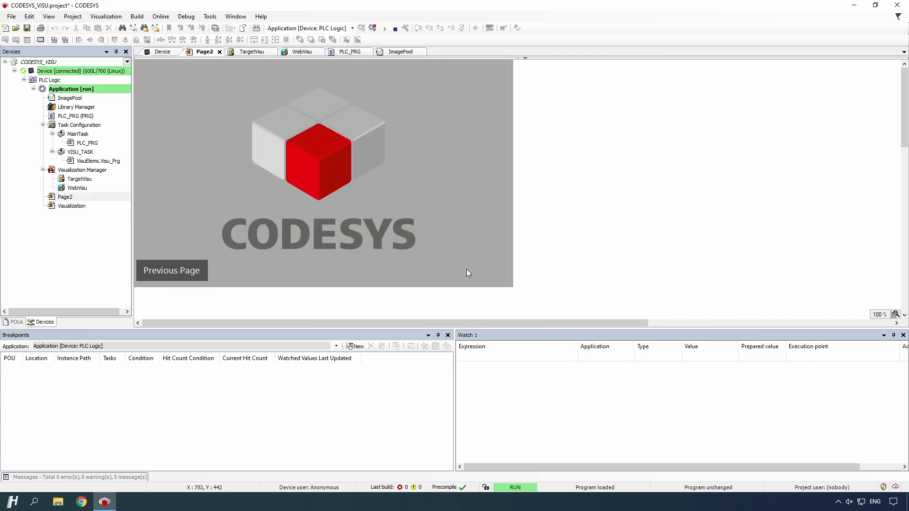
pyautogui.click(189, 274)
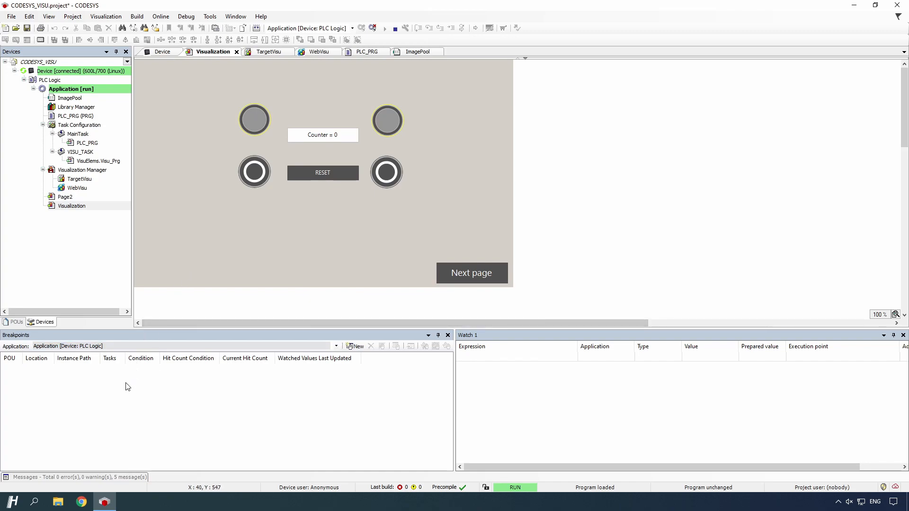
pyautogui.click(81, 502)
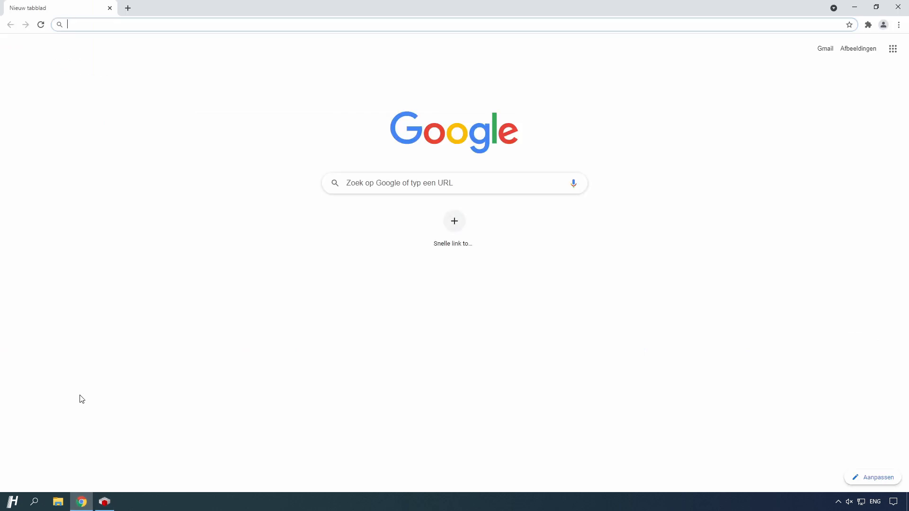
pyautogui.click(91, 26)
pyautogui.write('htt')
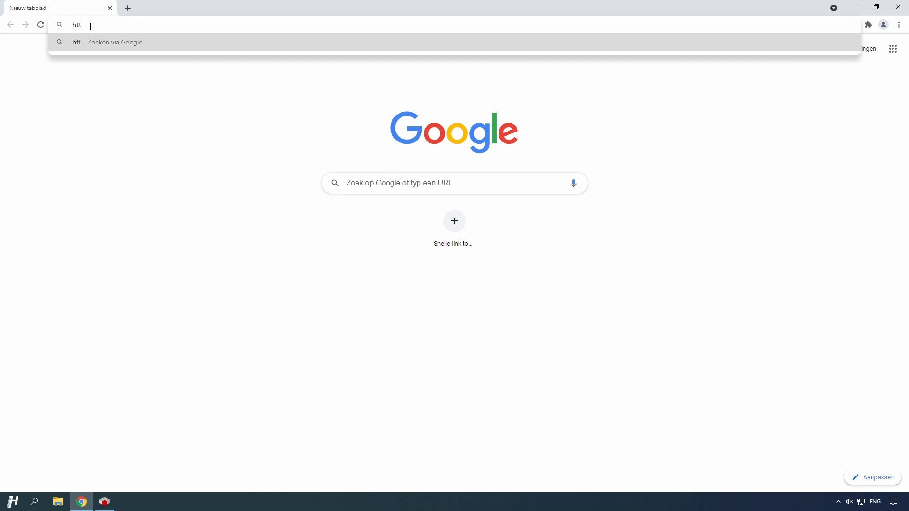
pyautogui.write('p://10.10.22.')
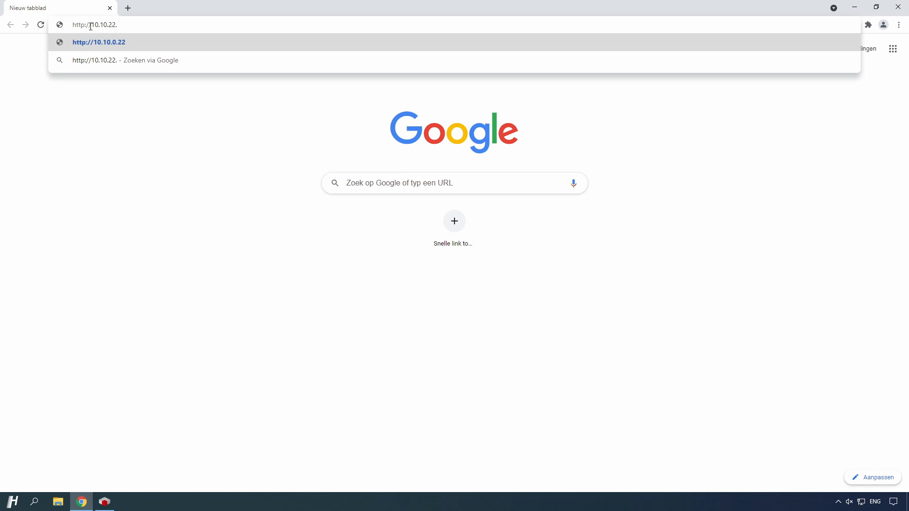
pyautogui.write('5:8085')
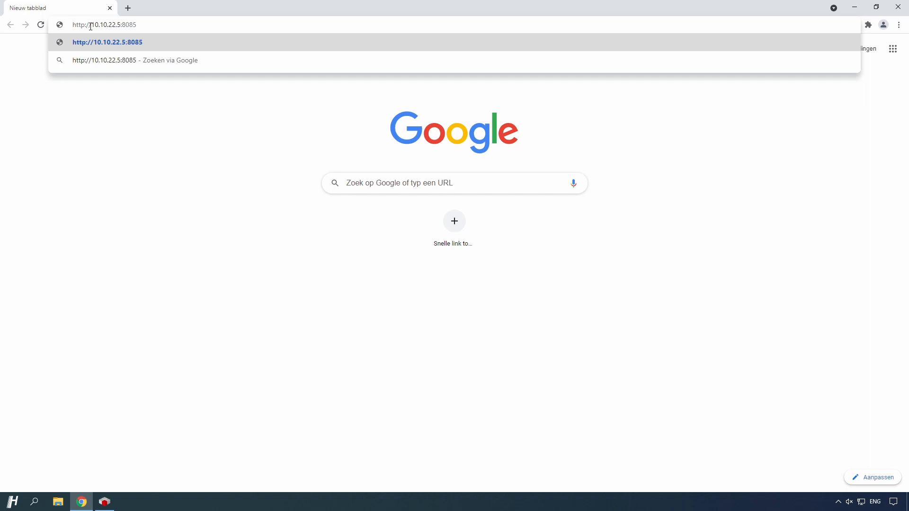
pyautogui.write('/webvi')
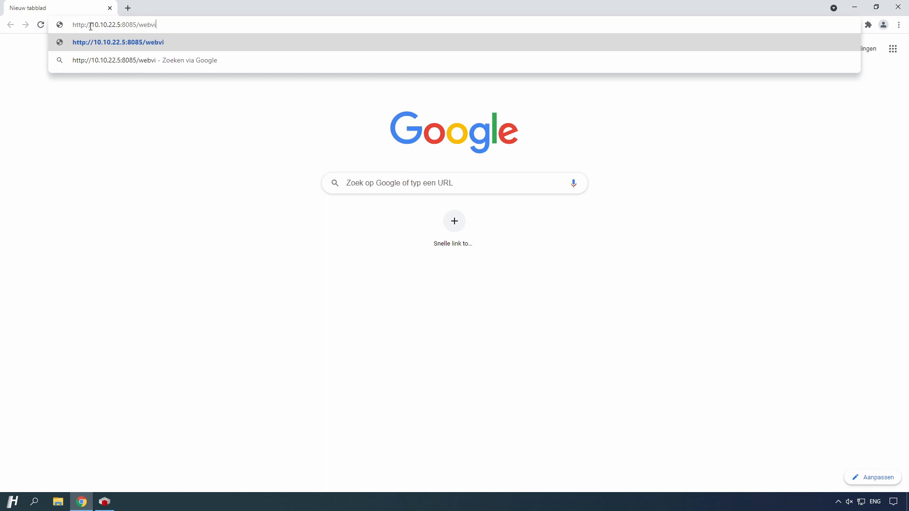
pyautogui.write('su.htm')
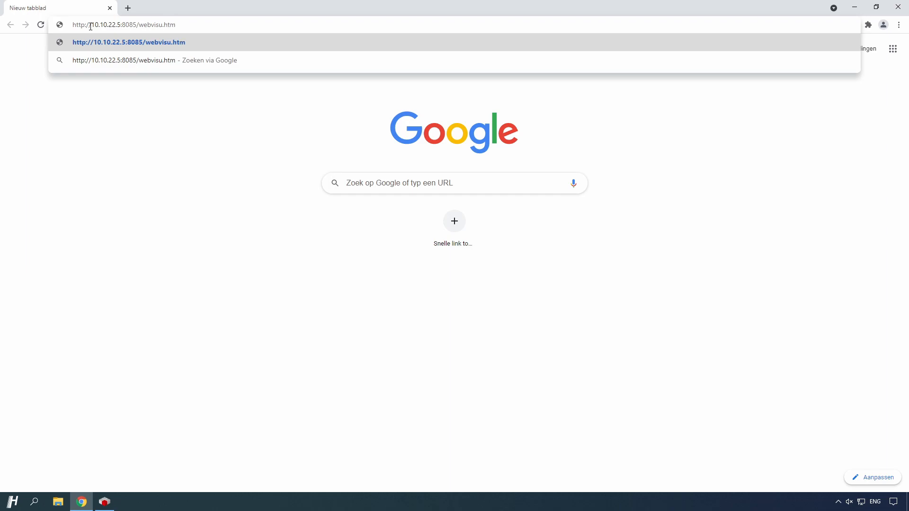
pyautogui.press('Return')
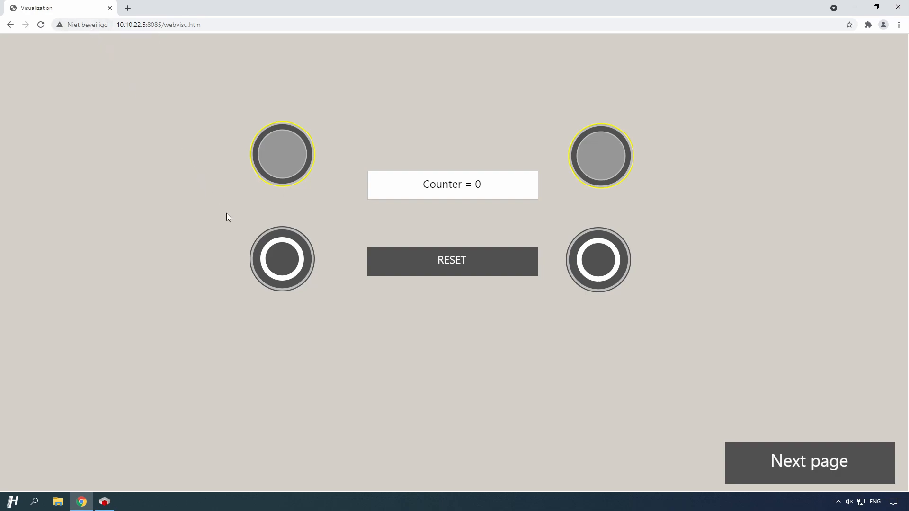
# - Test the counter in the web visualization: count up twice and reset, and count down twice and reset
pyautogui.click(257, 257)
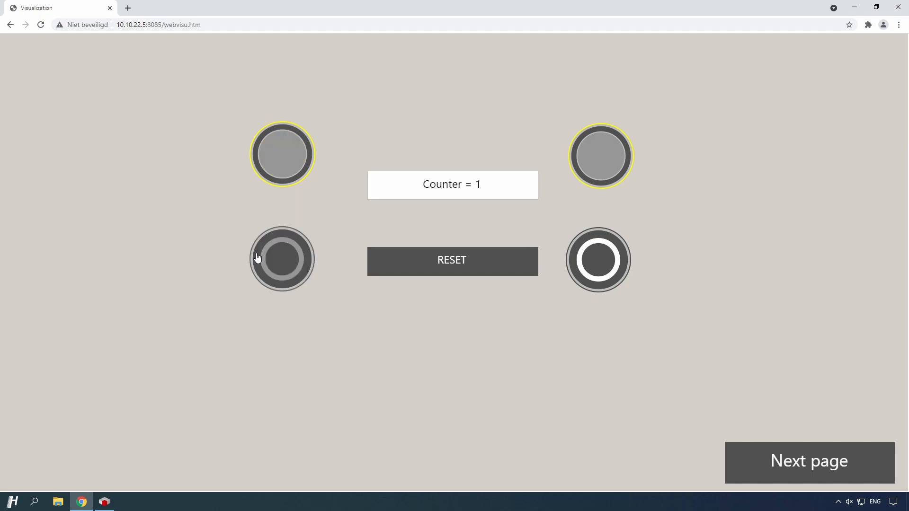
pyautogui.click(257, 257)
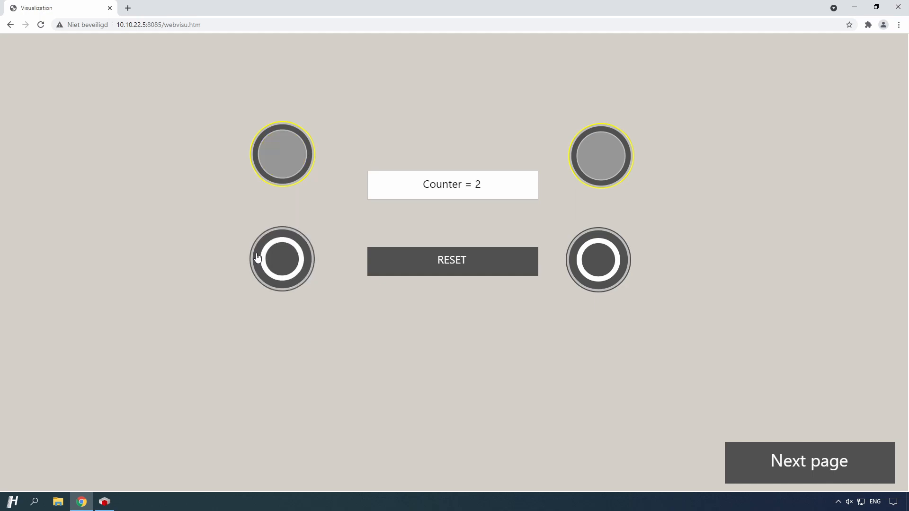
pyautogui.click(423, 260)
pyautogui.click(578, 261)
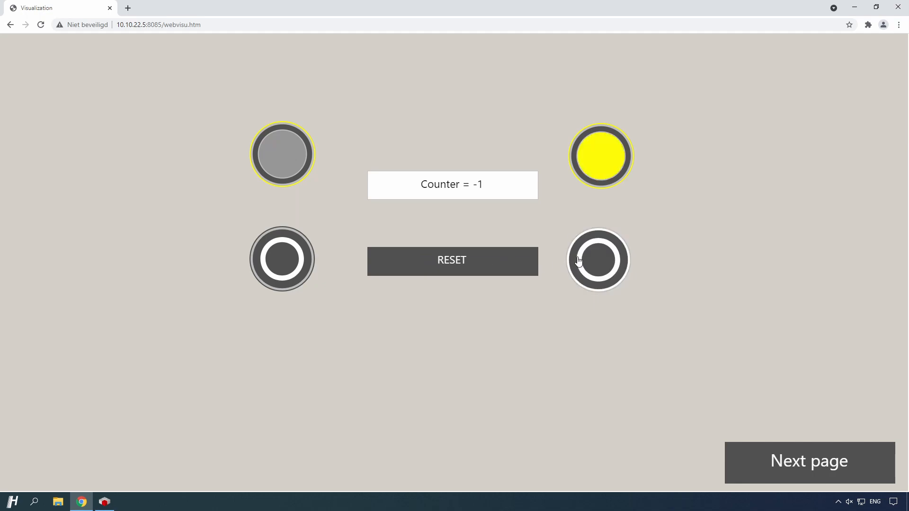
pyautogui.click(579, 261)
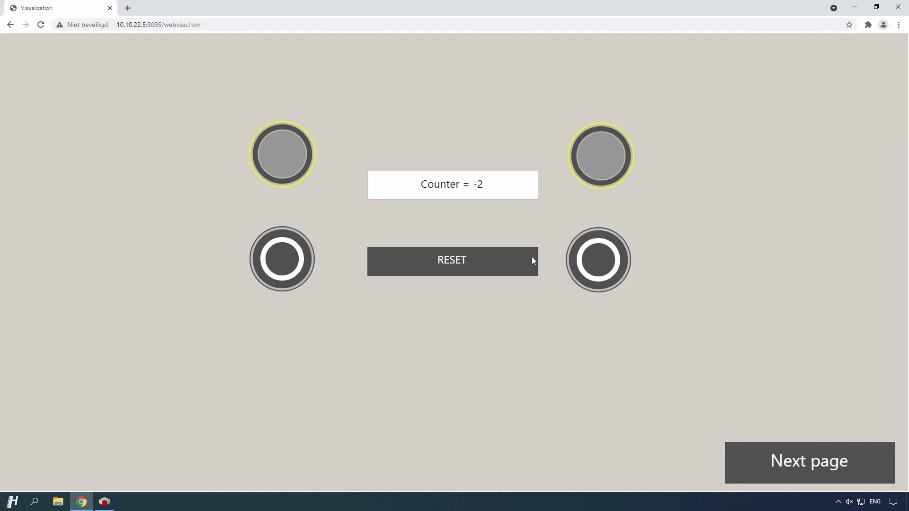
pyautogui.click(472, 260)
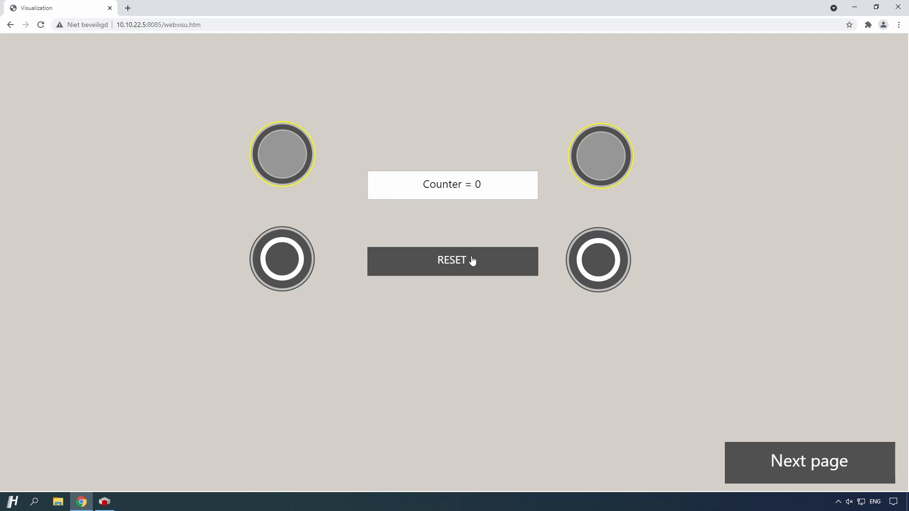